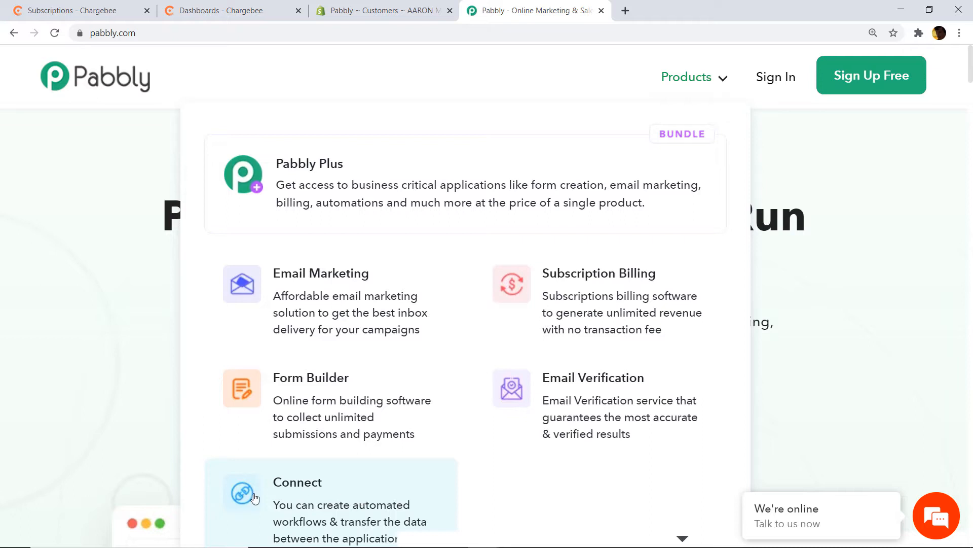
- Open the Pabbly Connect page, sign in, and scroll the All Apps page to the Connect card
left_click(352, 499)
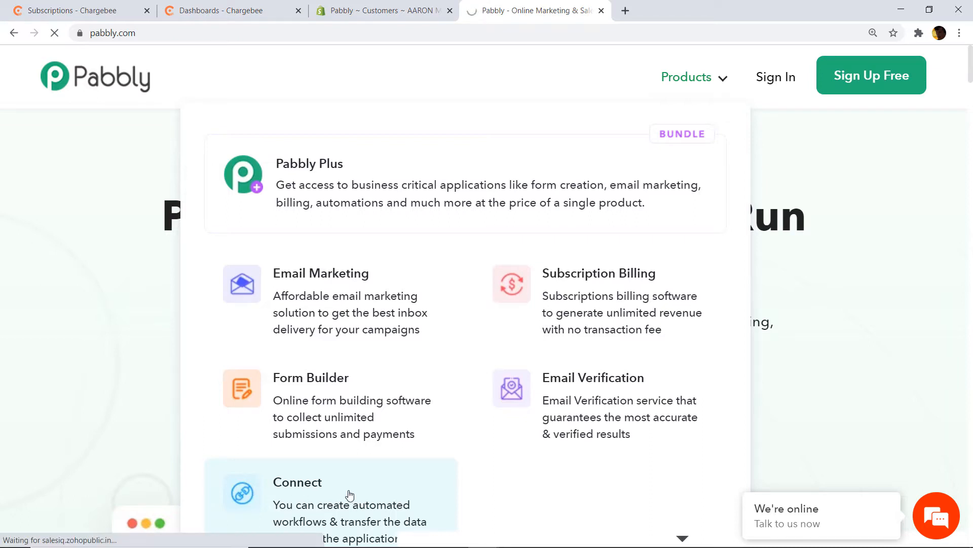
left_click(776, 85)
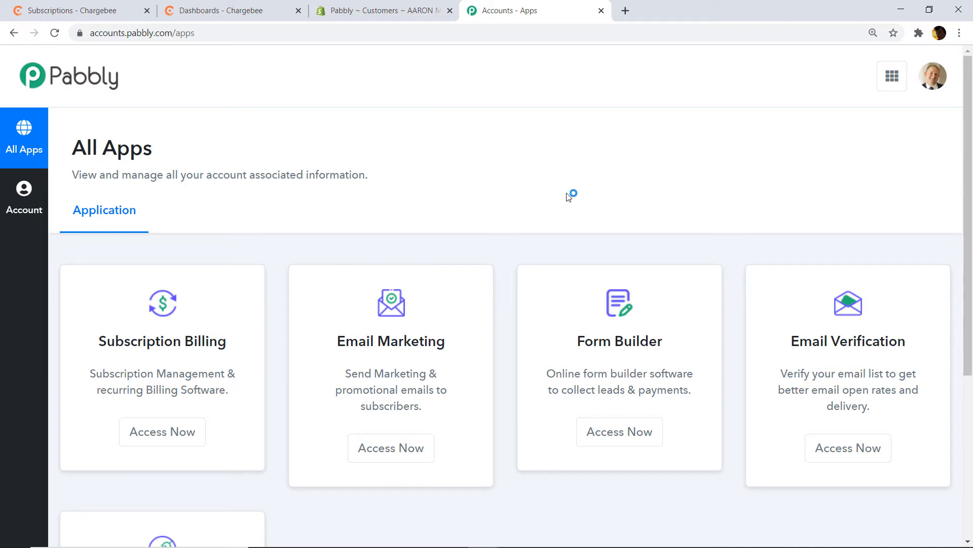
scroll(567, 196, "down", 5)
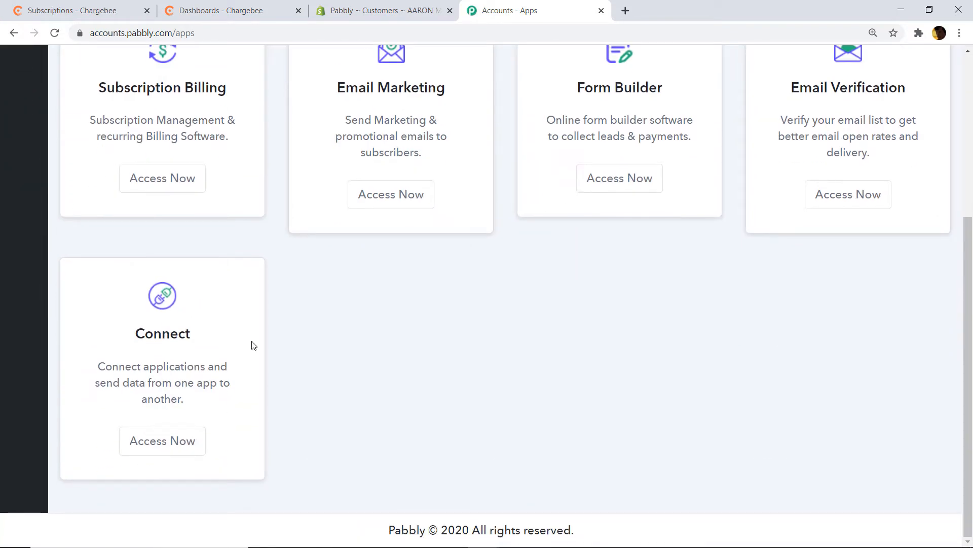
- Launch Connect and create a new workflow named 'Chargebee to Shopify'
left_click(166, 442)
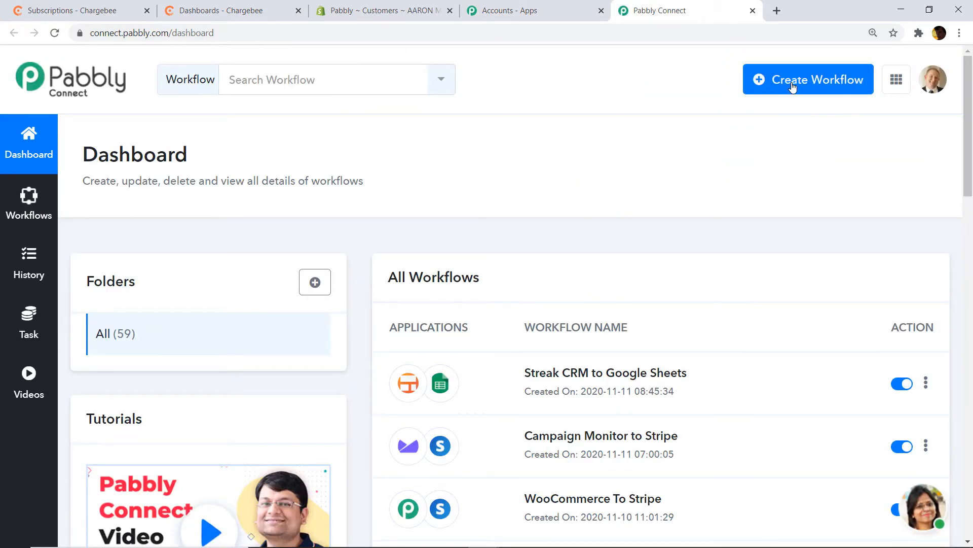
left_click(838, 87)
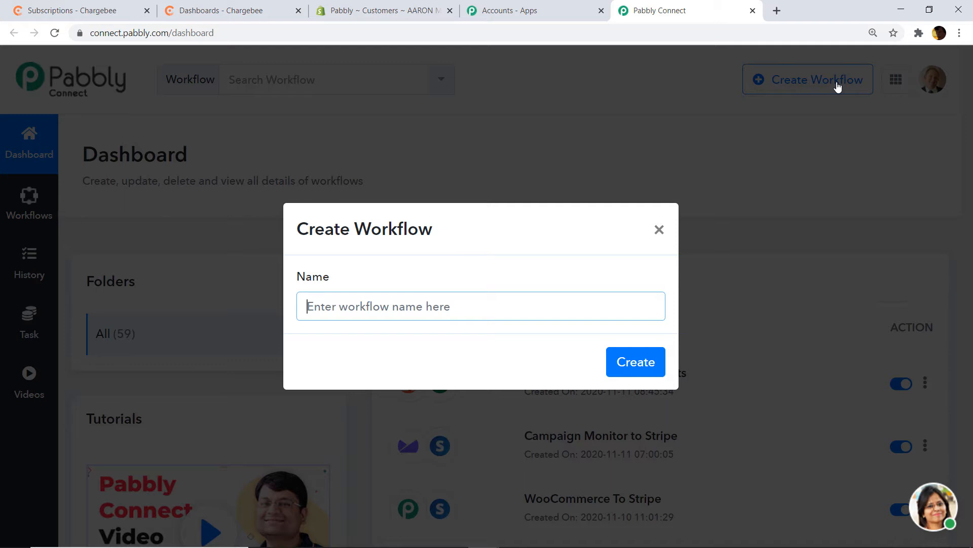
type("Cha")
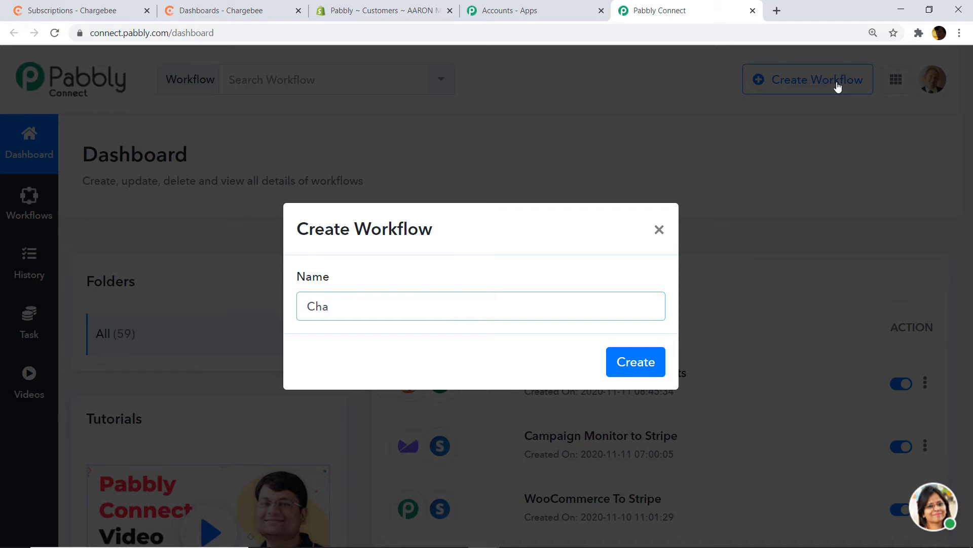
type("rgeebee to Shopi")
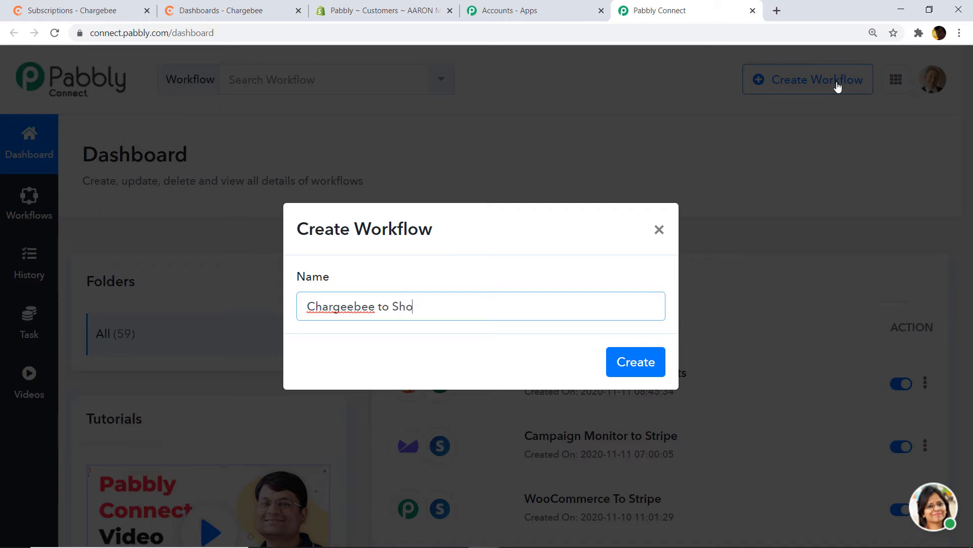
type("fy")
left_click(621, 361)
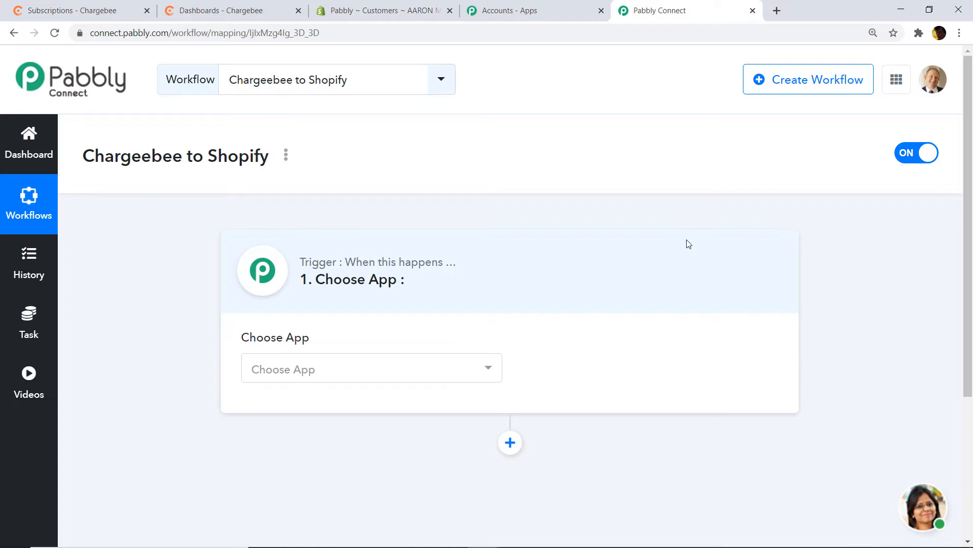
- Search for and pick Chargebee as the workflow's trigger app
left_click(406, 370)
type("s")
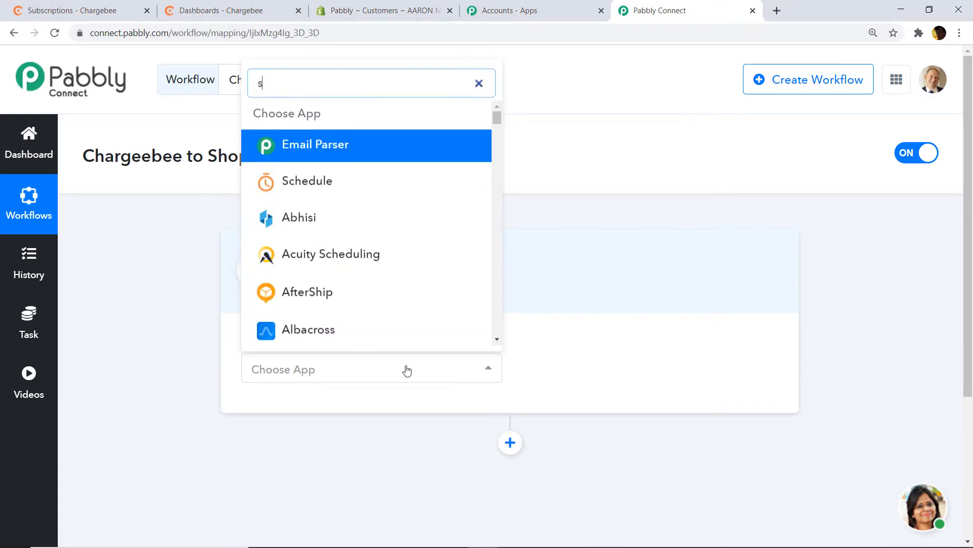
key("BackSpace")
type("char")
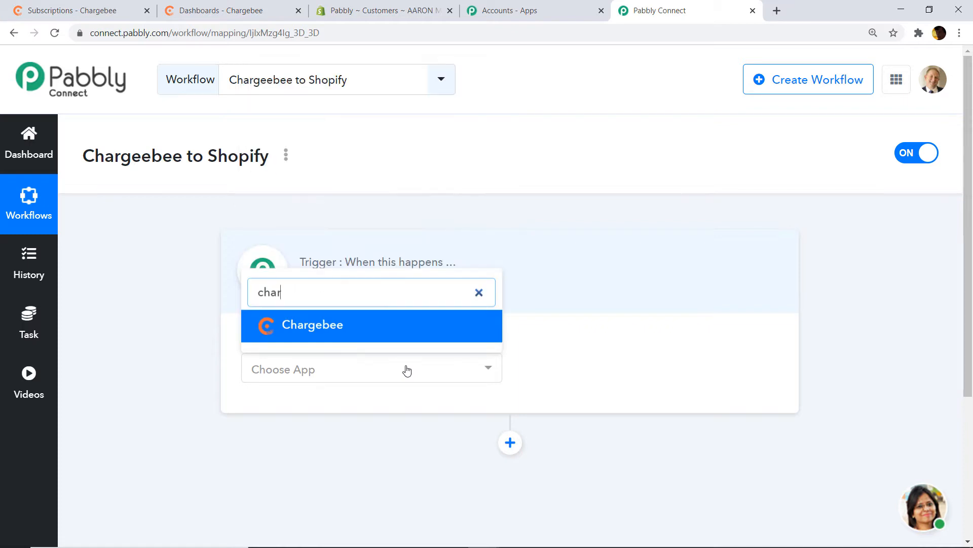
type("gee")
key("BackSpace")
left_click(390, 331)
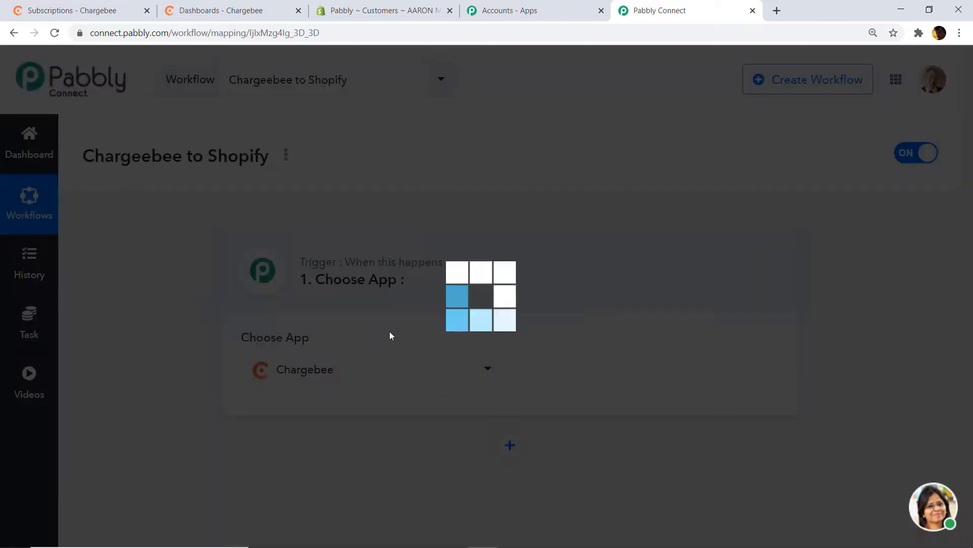
- Set the trigger event to New Subscription and bring up the Chargebee connection form
left_click(596, 370)
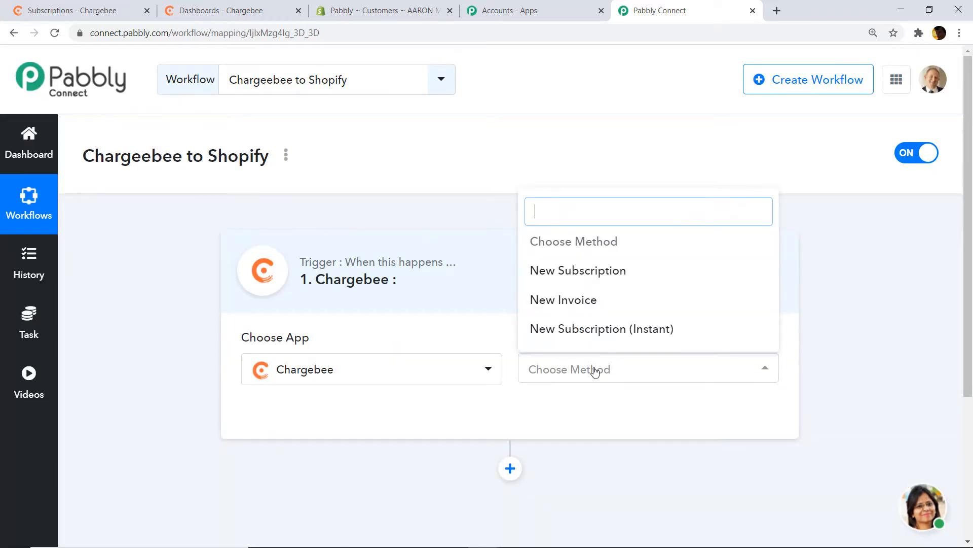
left_click(596, 271)
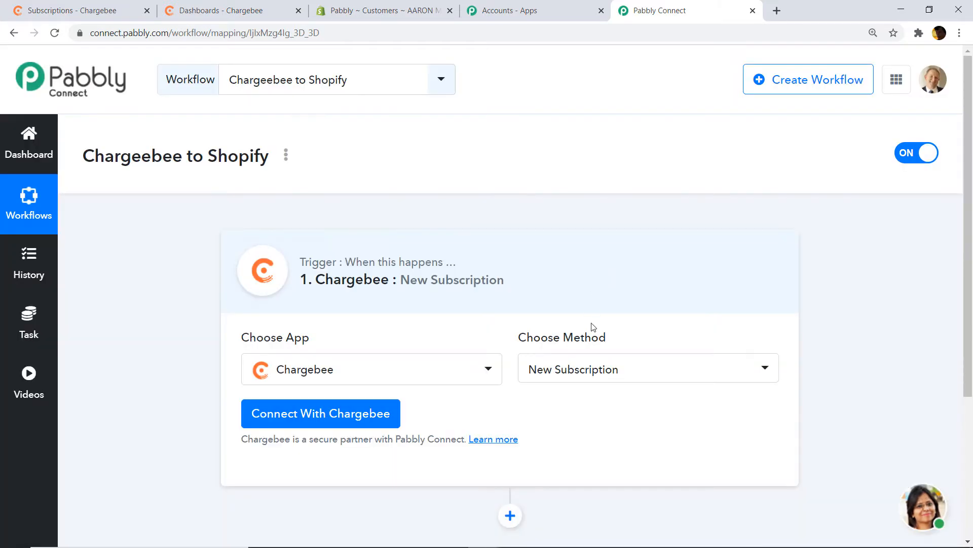
left_click(595, 375)
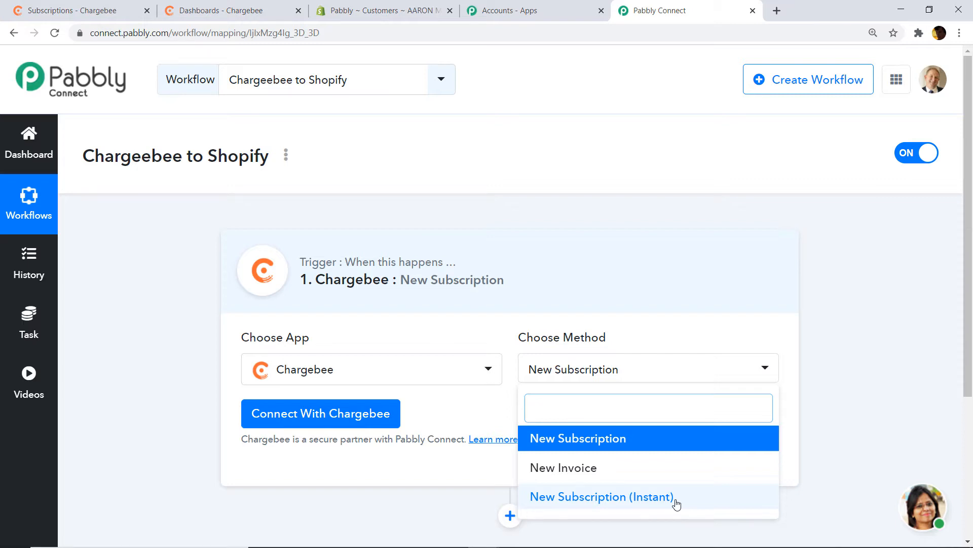
left_click(561, 439)
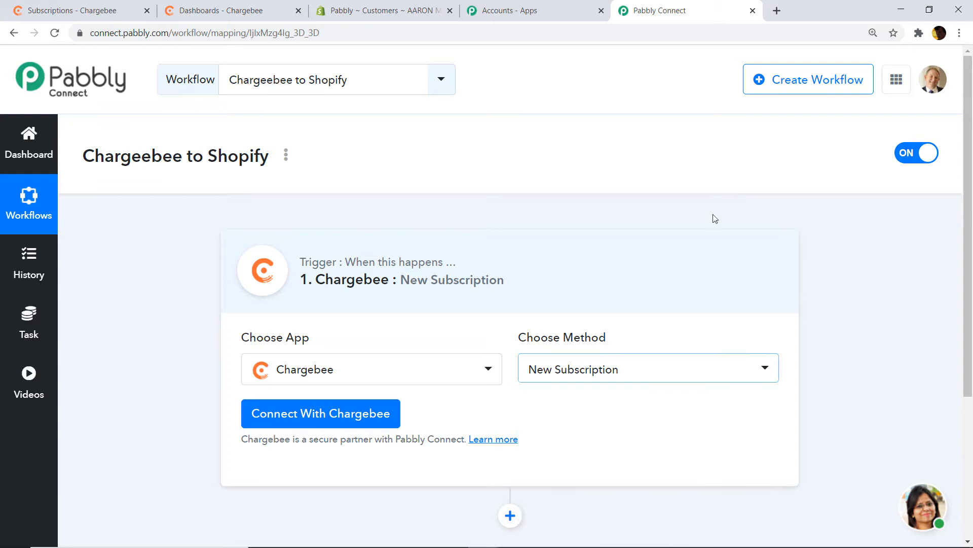
left_click(293, 419)
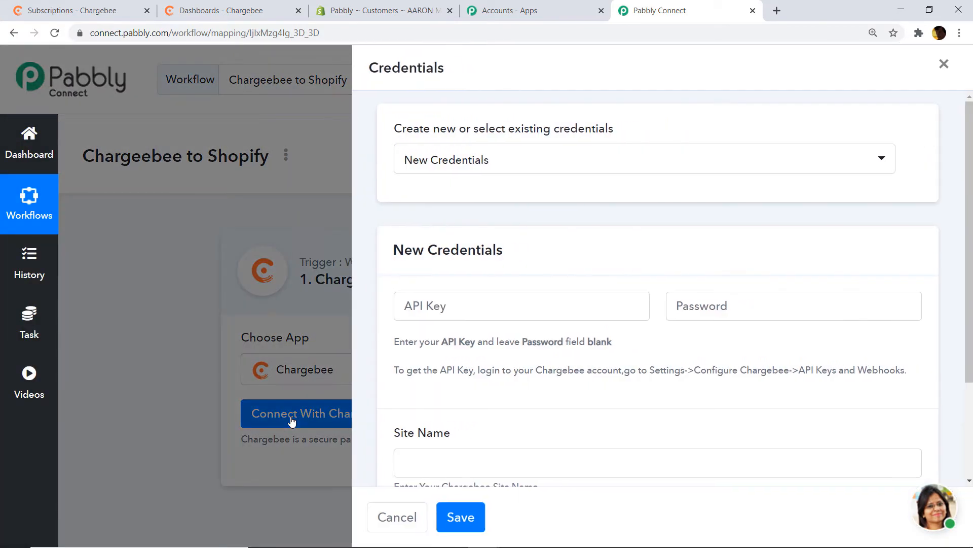
- View the API Key and Site Name fields, then switch to the Chargebee dashboard tab
scroll(581, 274, "down", 3)
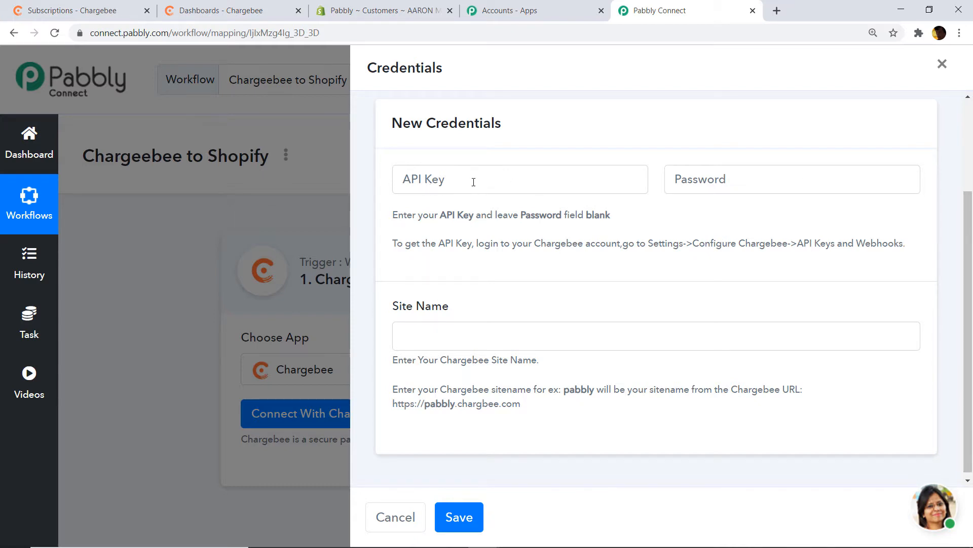
left_click(221, 12)
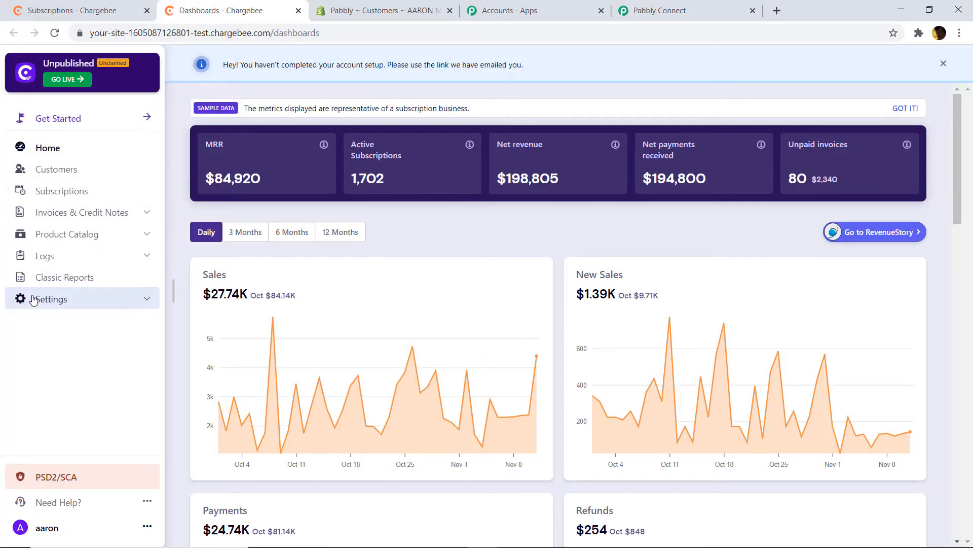
- Go to Configure Chargebee and reach the API Keys and Webhooks settings
left_click(59, 303)
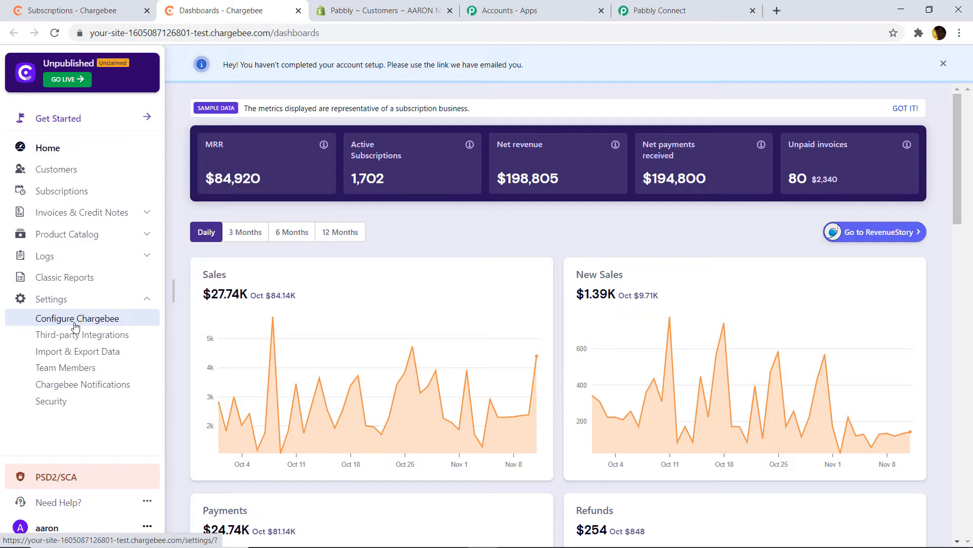
left_click(76, 324)
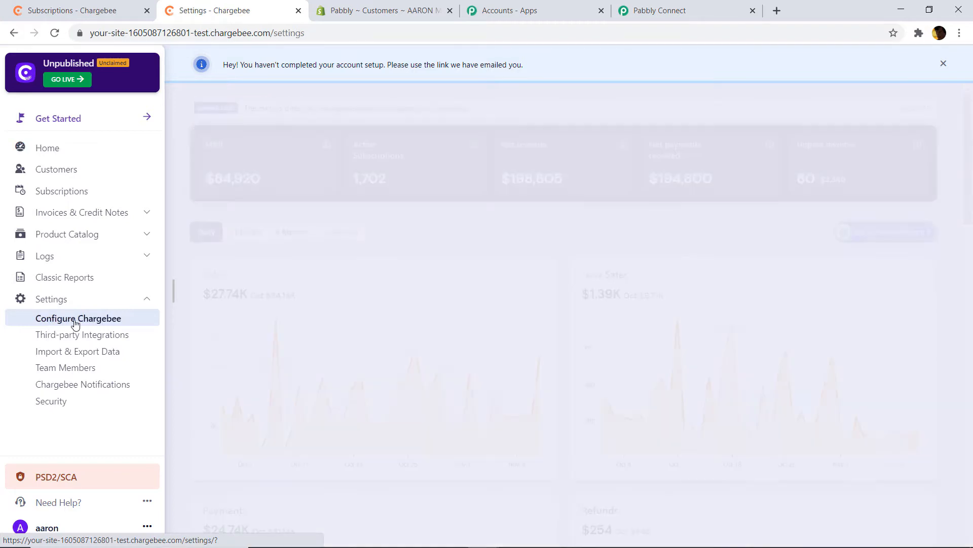
scroll(603, 228, "down", 14)
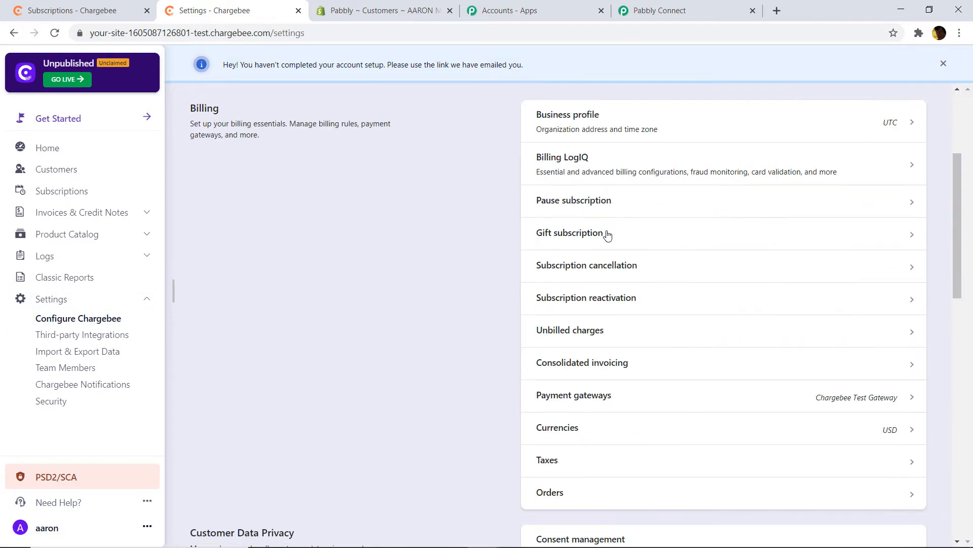
scroll(581, 262, "down", 3)
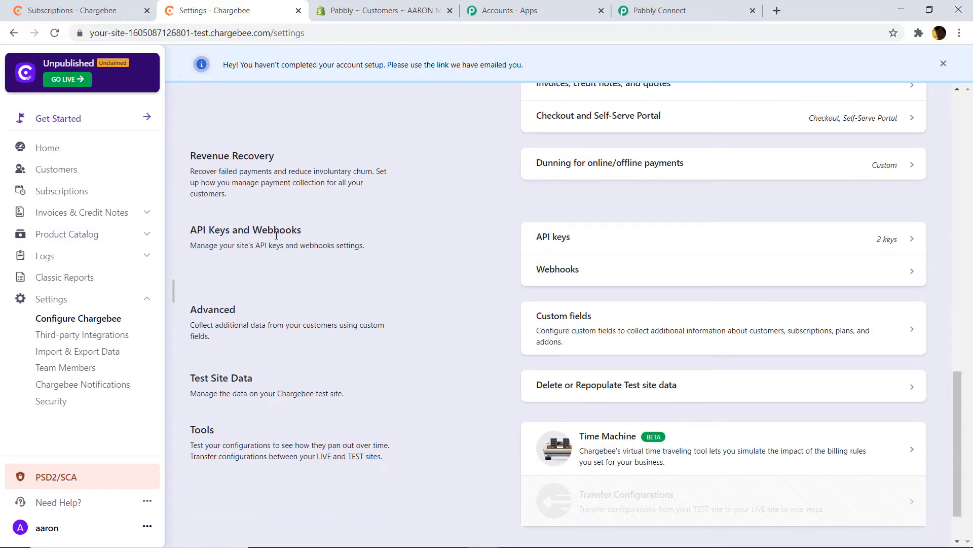
left_click(576, 241)
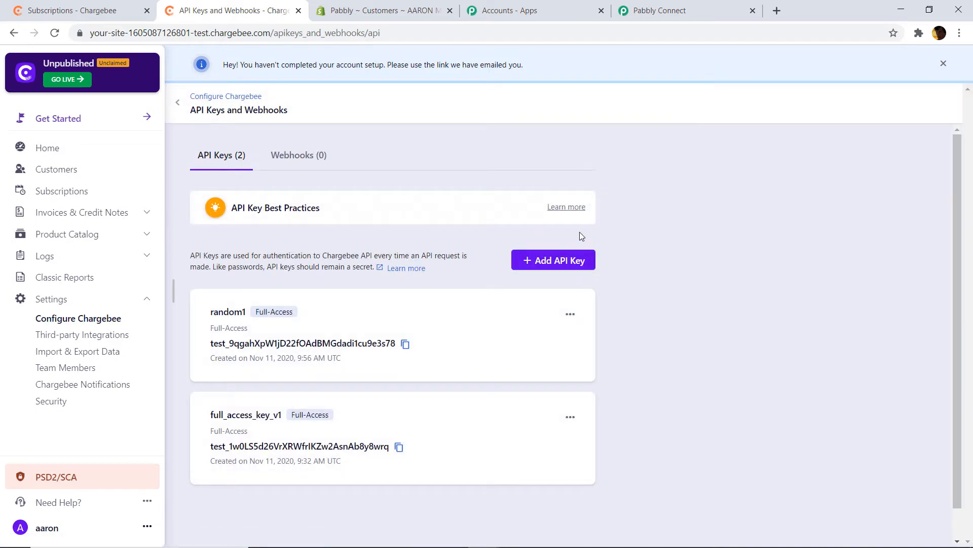
- Create a new full-access API key named SHOPIYONE
scroll(580, 232, "down", 1)
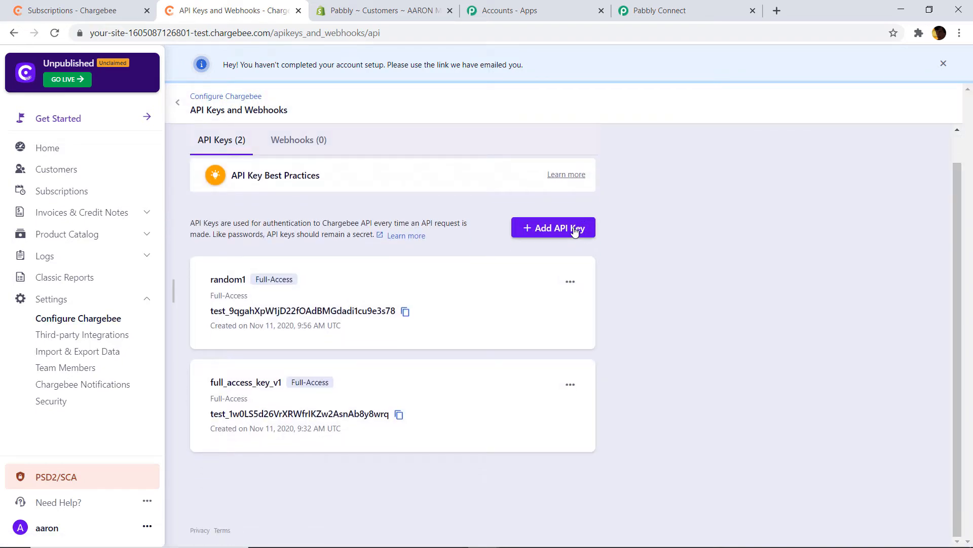
left_click(574, 229)
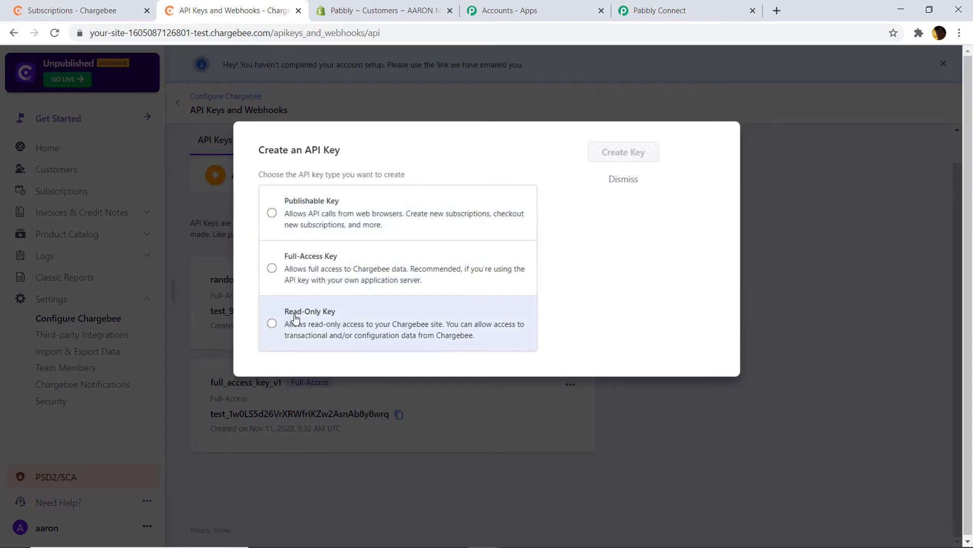
left_click(327, 267)
left_click(329, 252)
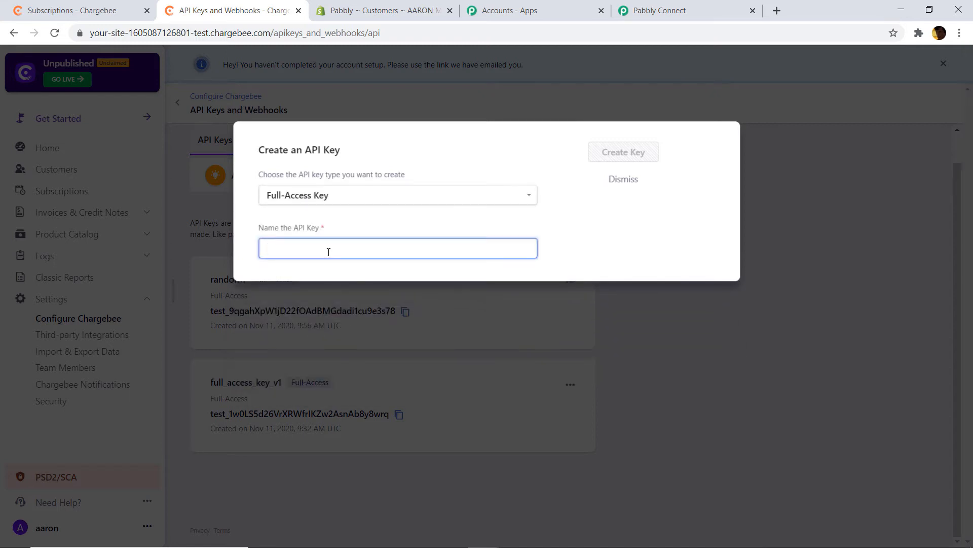
type("SHOPI")
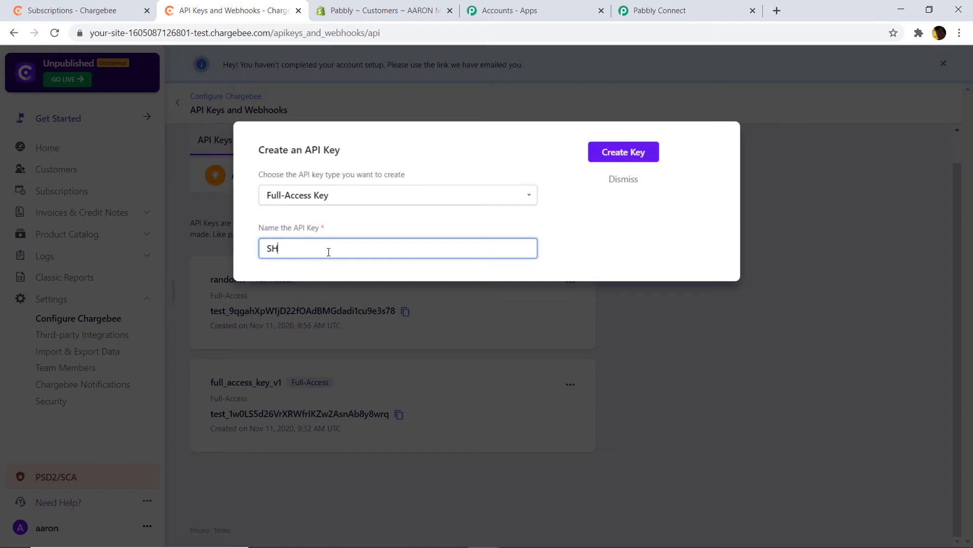
type("YONE")
left_click(639, 155)
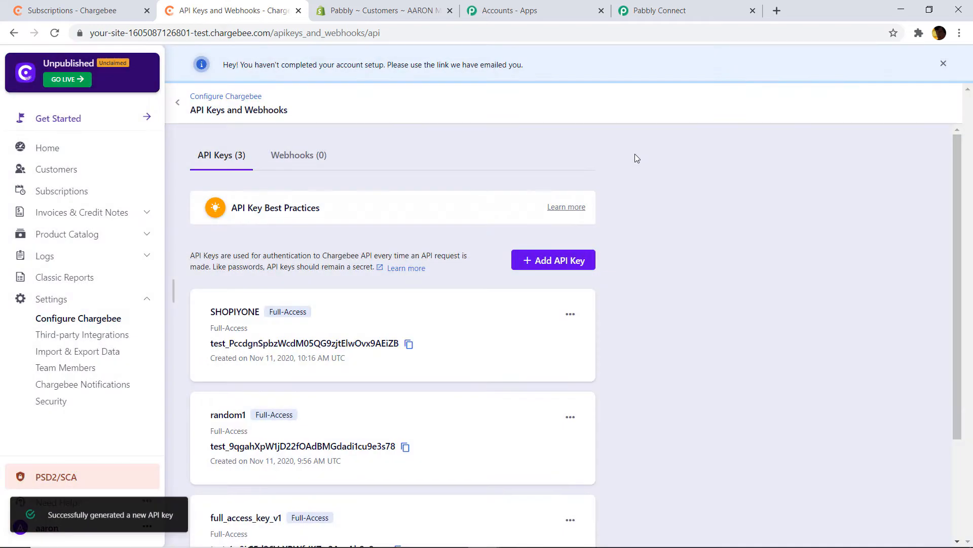
- Copy the SHOPIYONE key and go back to the Pabbly Connect tab
scroll(586, 324, "down", 2)
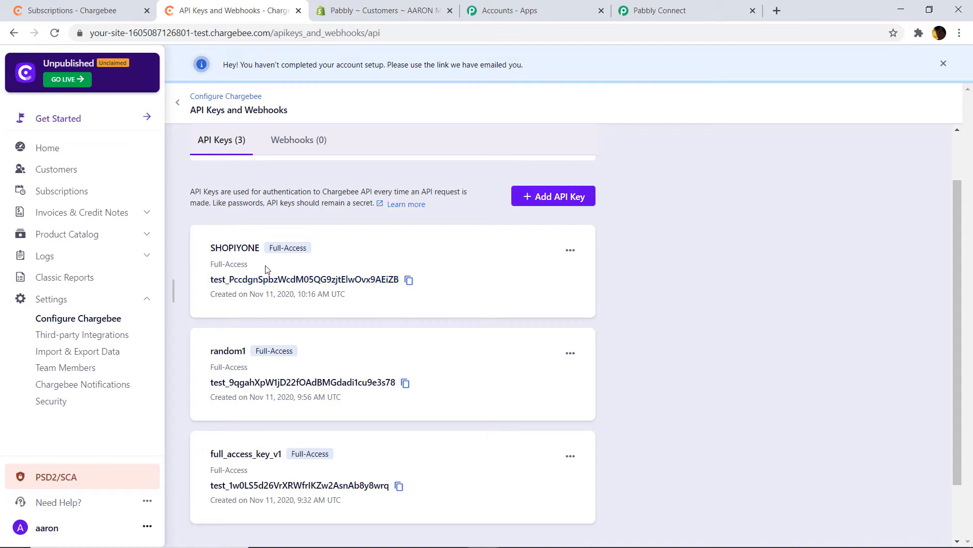
left_click(408, 280)
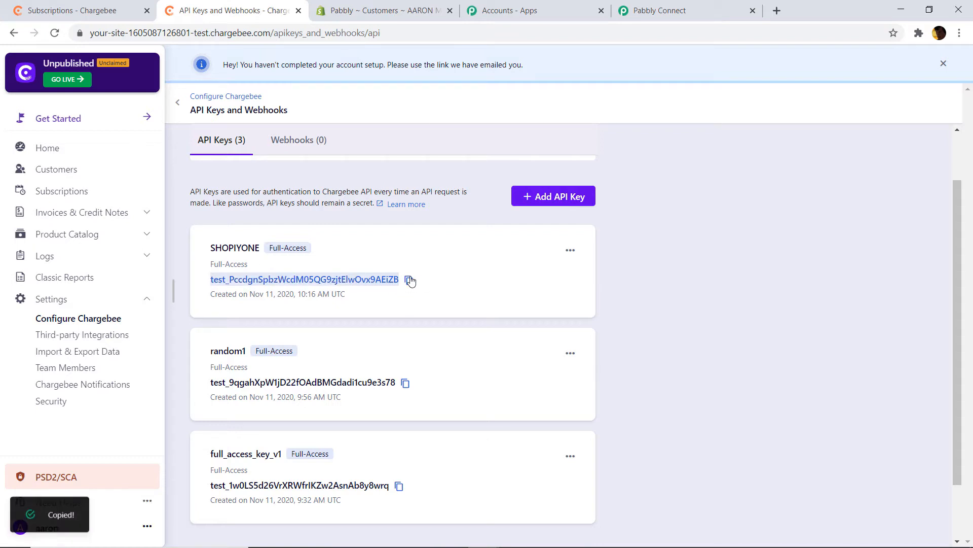
left_click(659, 10)
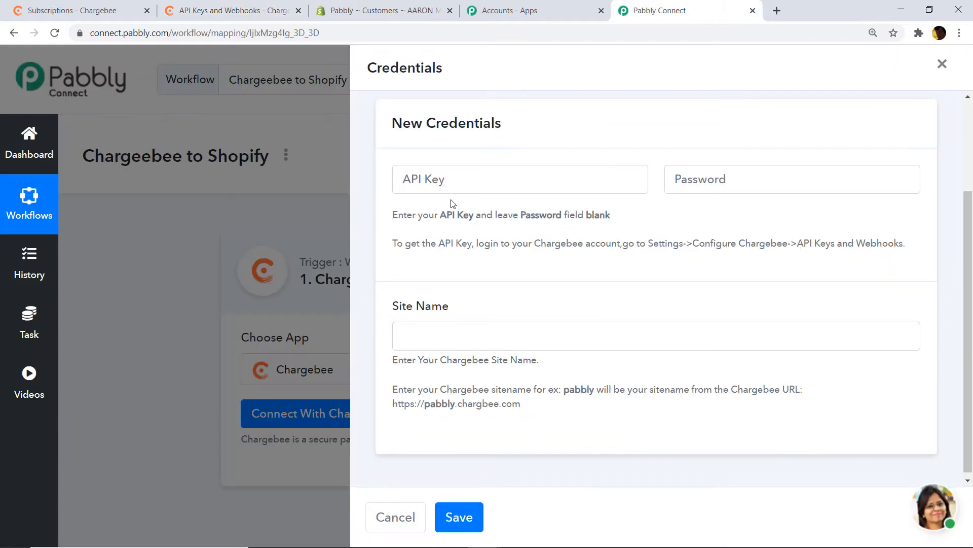
- Paste the copied SHOPIYONE key into the API Key field
left_click(452, 183)
right_click(452, 183)
left_click(482, 282)
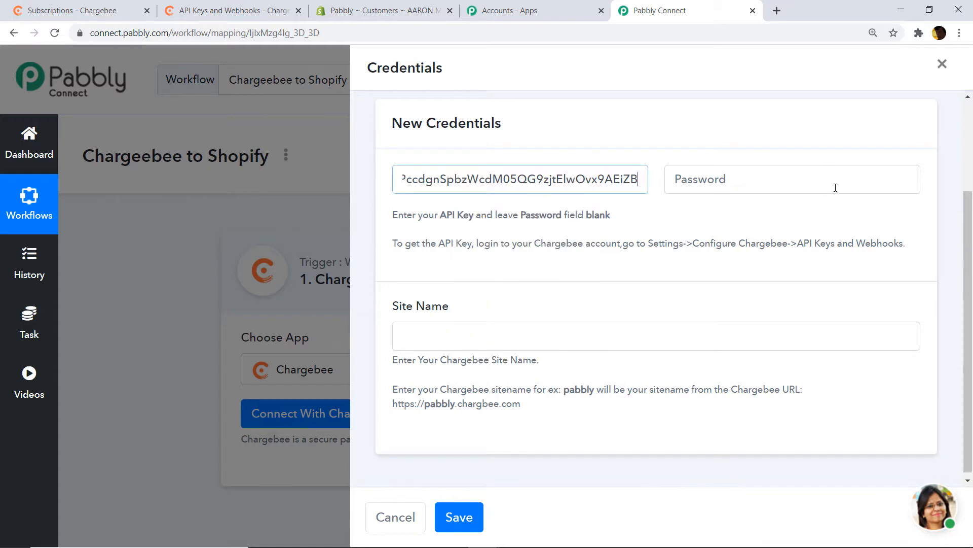
scroll(486, 264, "down", 1)
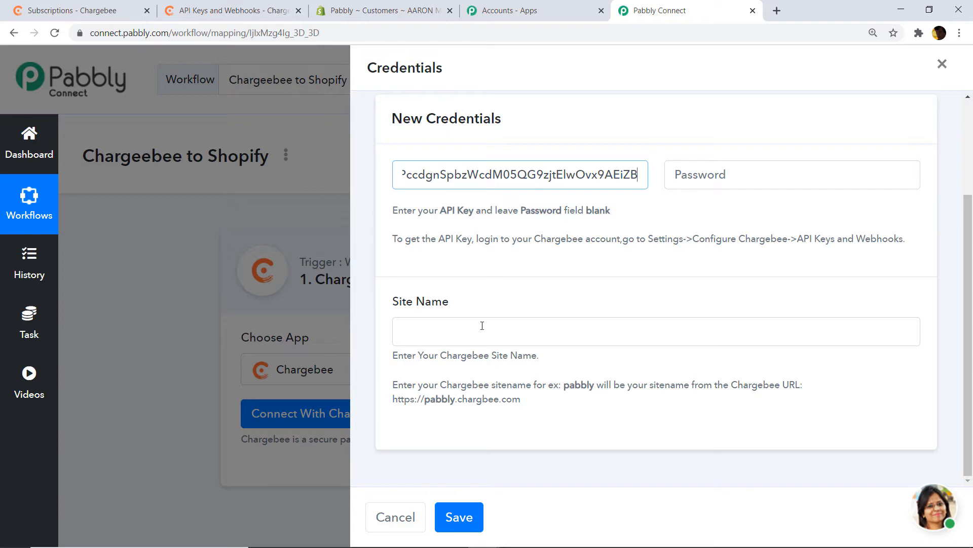
left_click(255, 7)
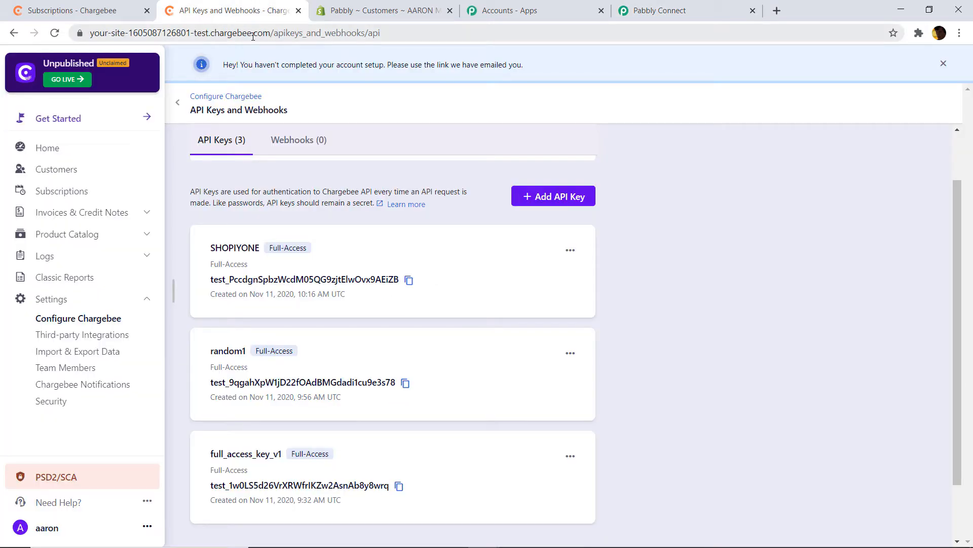
left_click_drag(206, 33, 197, 33)
left_click_drag(238, 33, 120, 33)
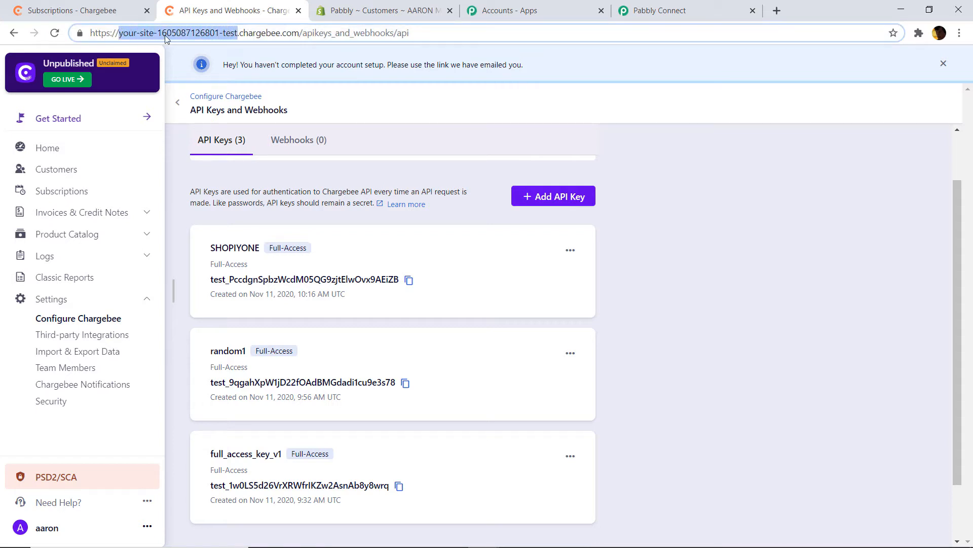
right_click(227, 37)
left_click(254, 101)
left_click(643, 9)
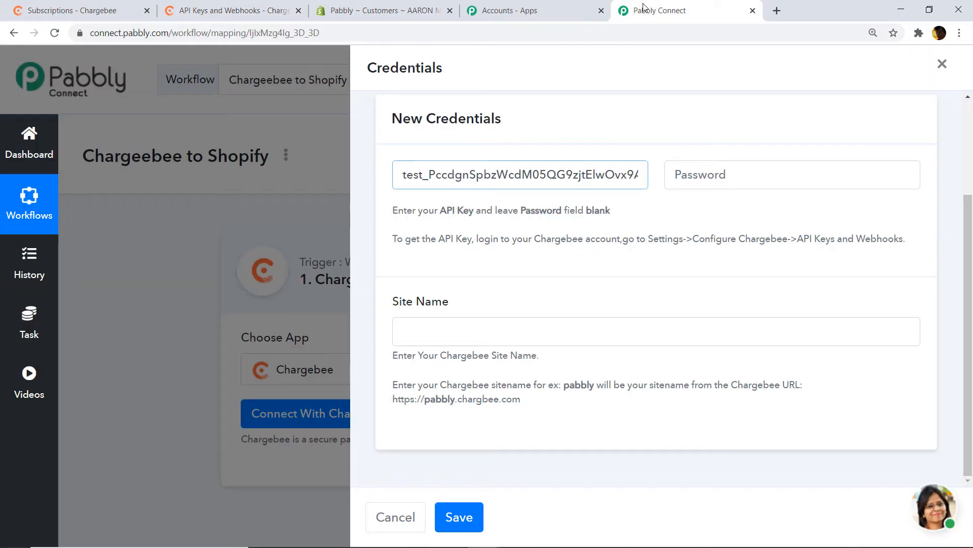
right_click(461, 330)
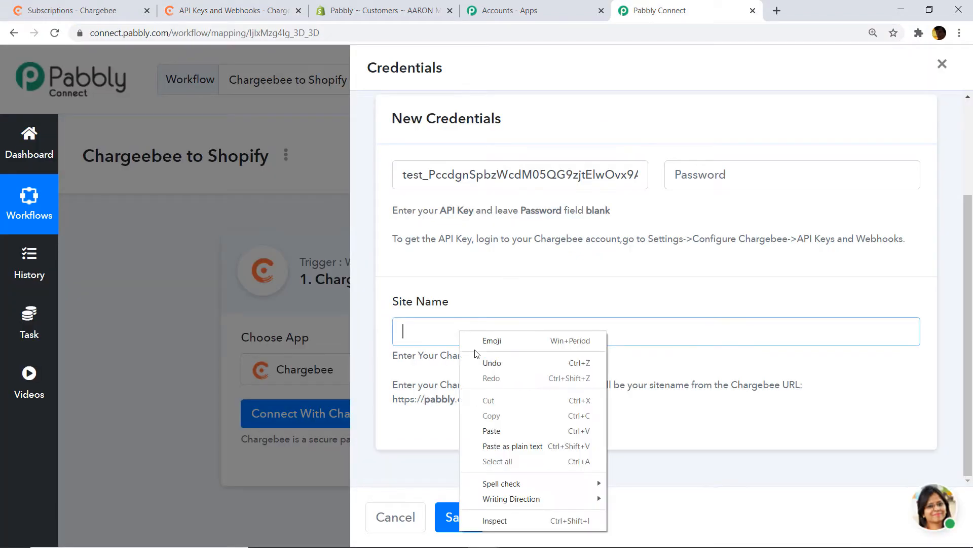
left_click(491, 432)
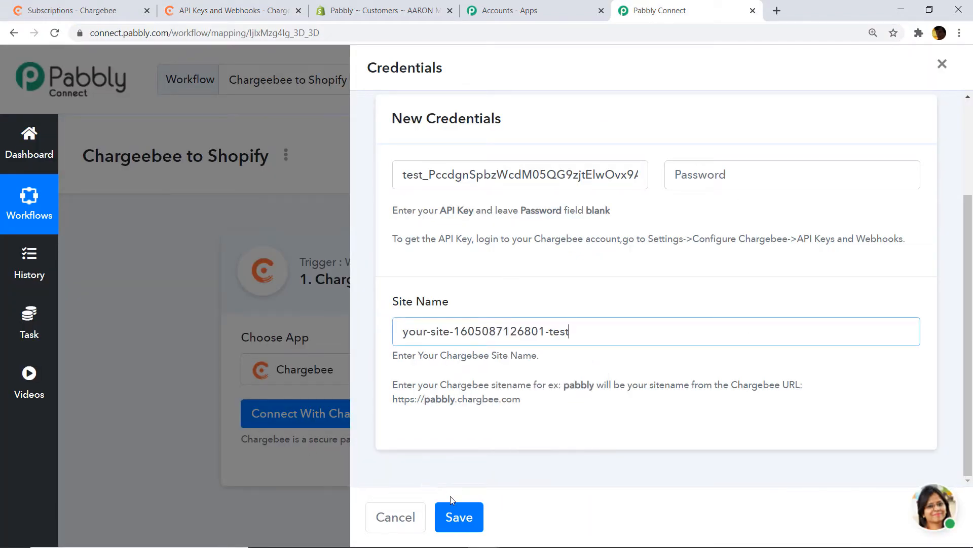
left_click(455, 513)
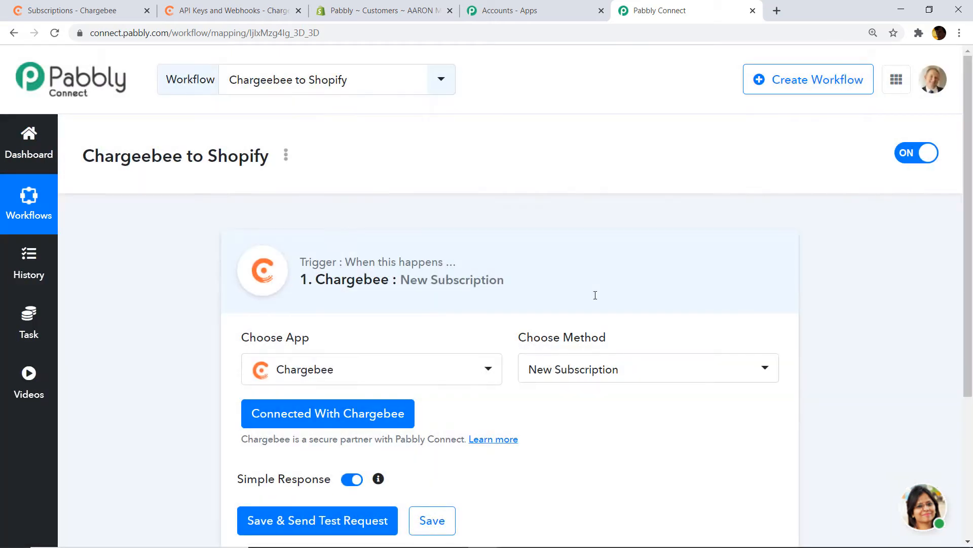
- Send a test request and review the returned subscription, shipping address and customer fields
scroll(679, 219, "down", 2)
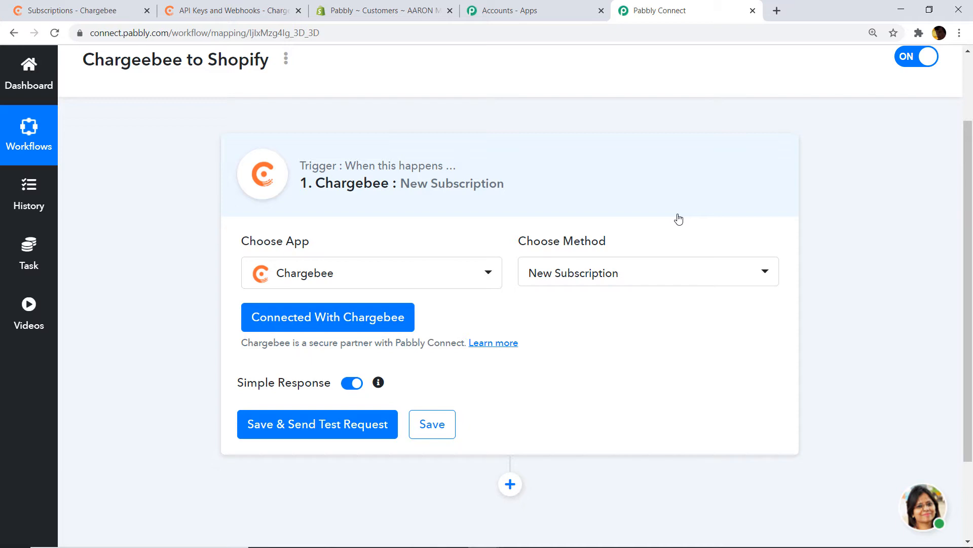
left_click(278, 426)
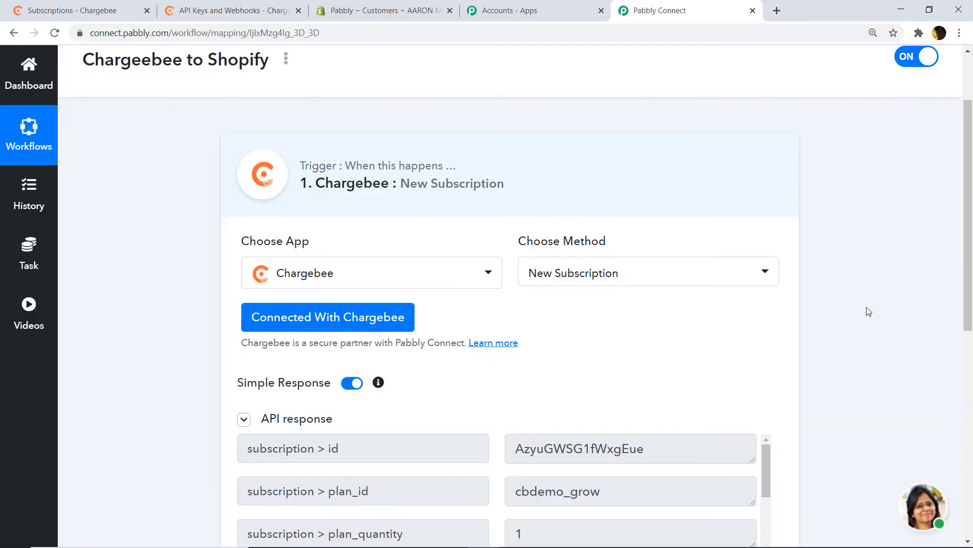
left_click_drag(968, 245, 958, 402)
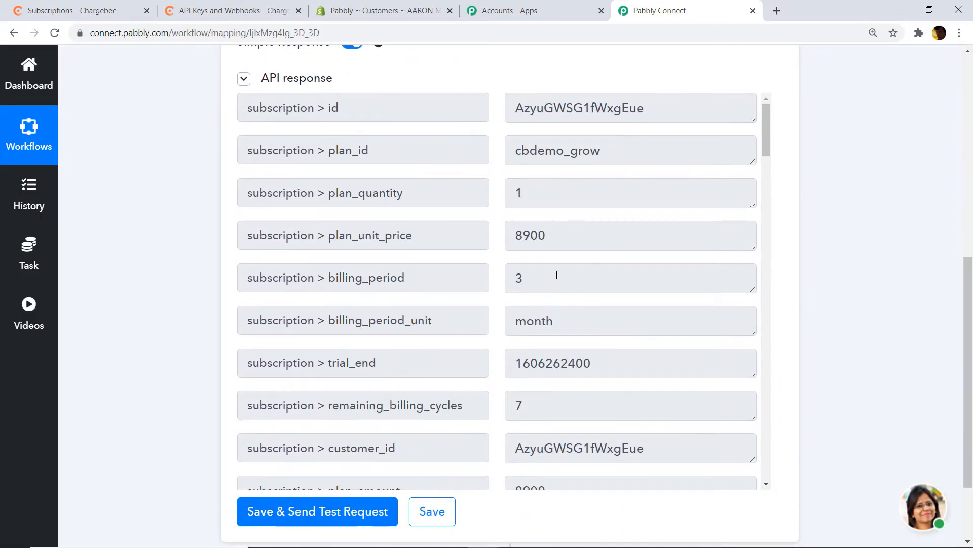
scroll(548, 263, "down", 7)
scroll(548, 247, "down", 10)
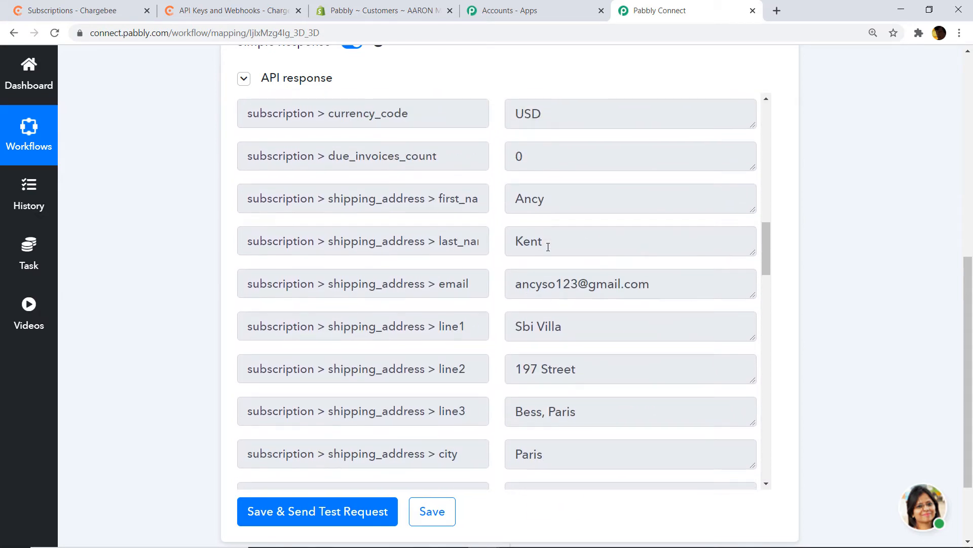
scroll(536, 208, "down", 1)
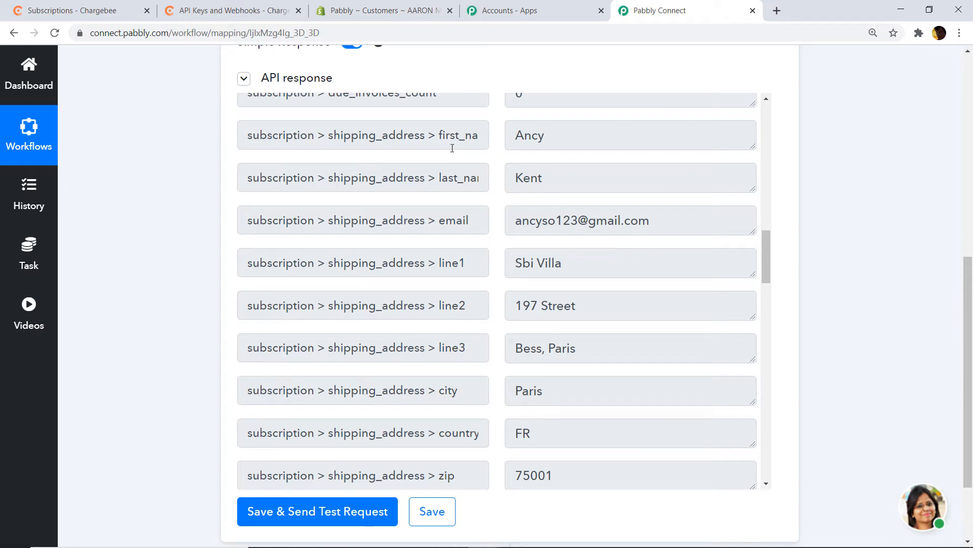
scroll(559, 253, "down", 1)
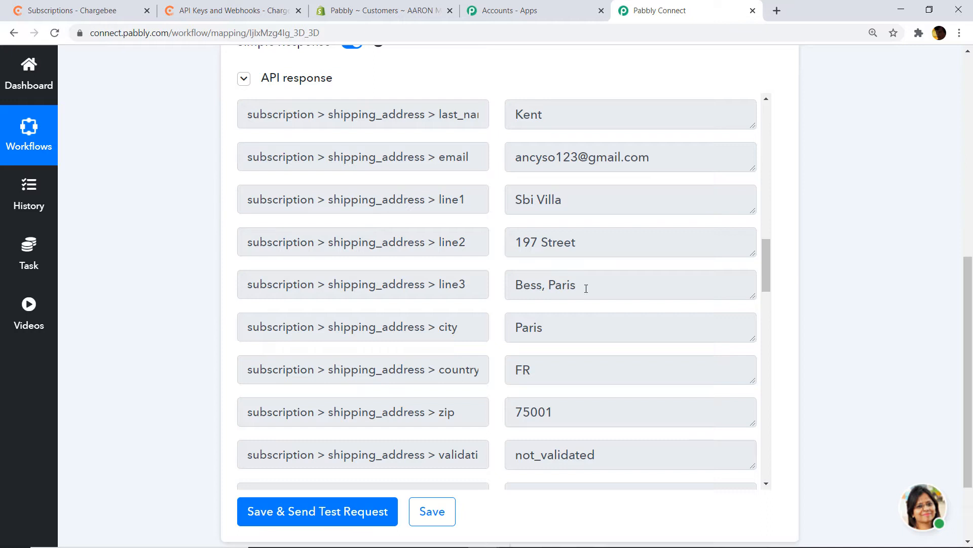
scroll(586, 288, "down", 4)
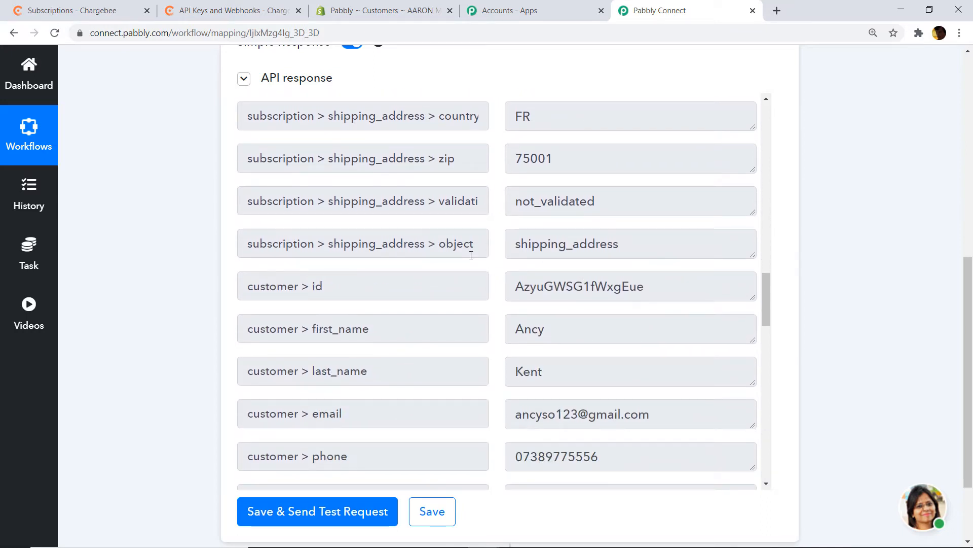
scroll(543, 235, "up", 5)
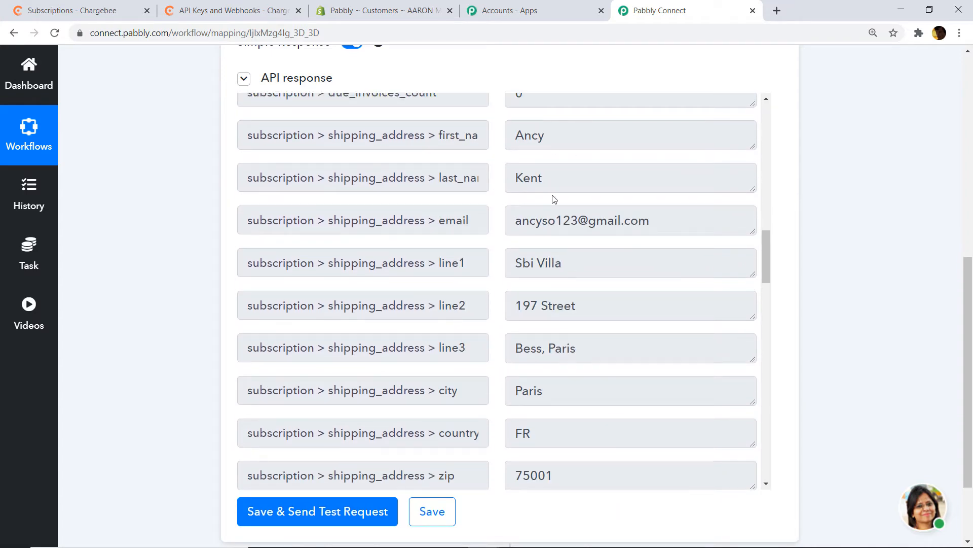
left_click(92, 10)
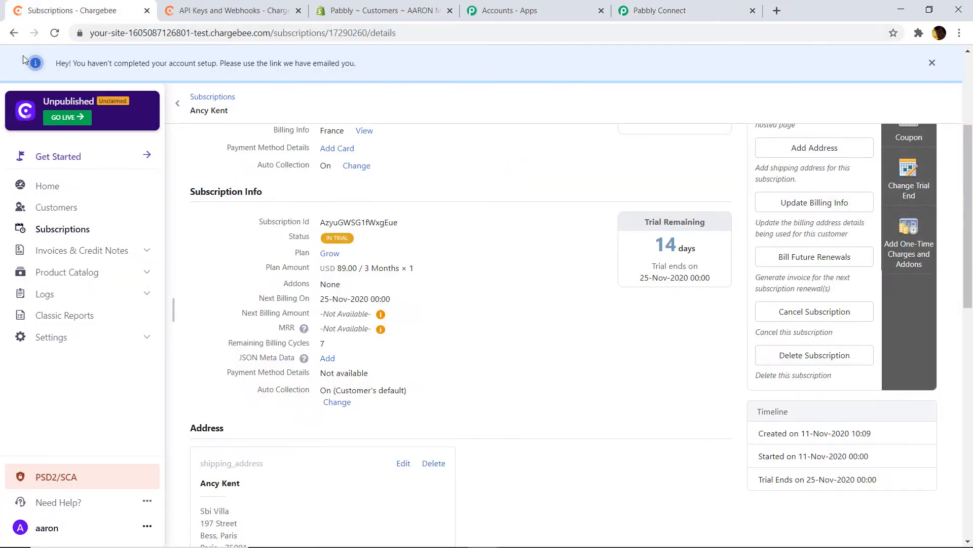
- Open the newest subscriber's customer record in Chargebee and compare it with the test response
left_click(14, 32)
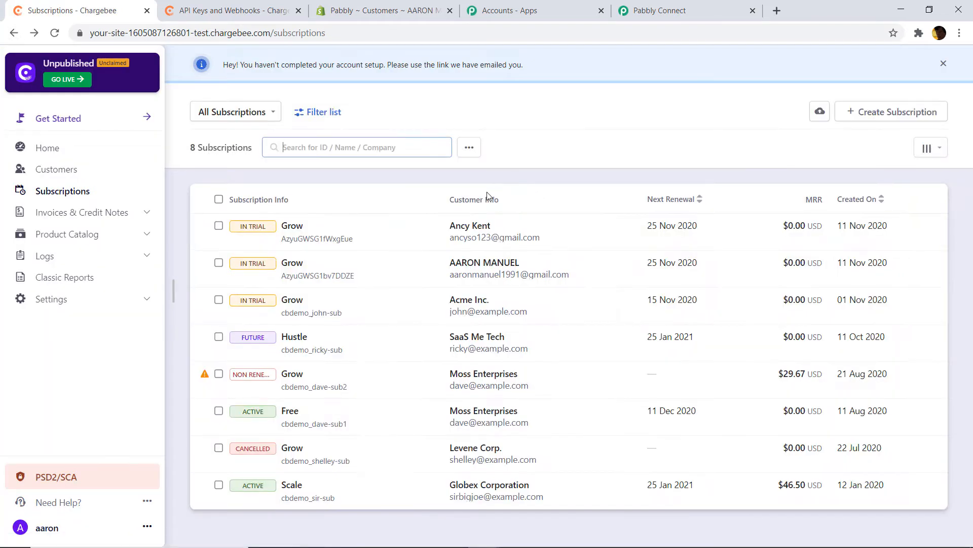
left_click(476, 226)
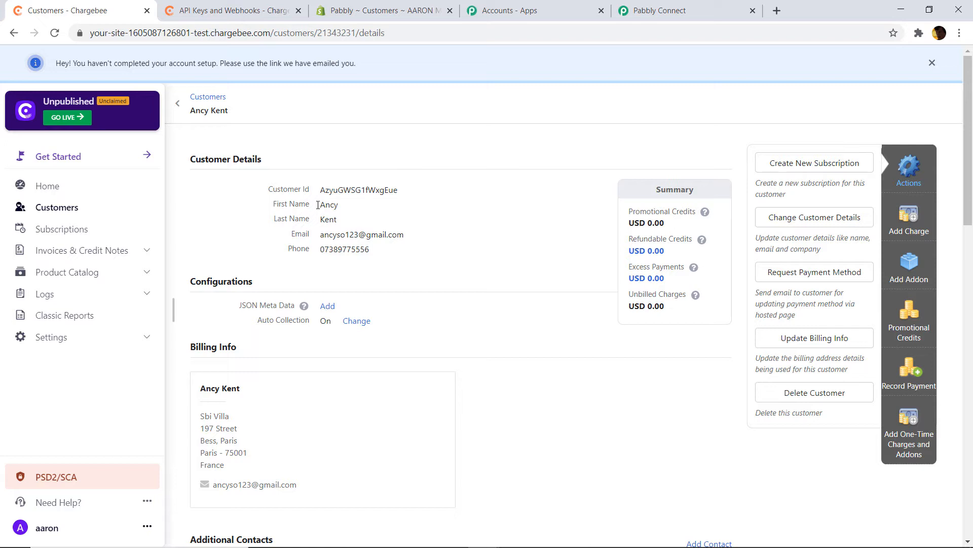
left_click(695, 16)
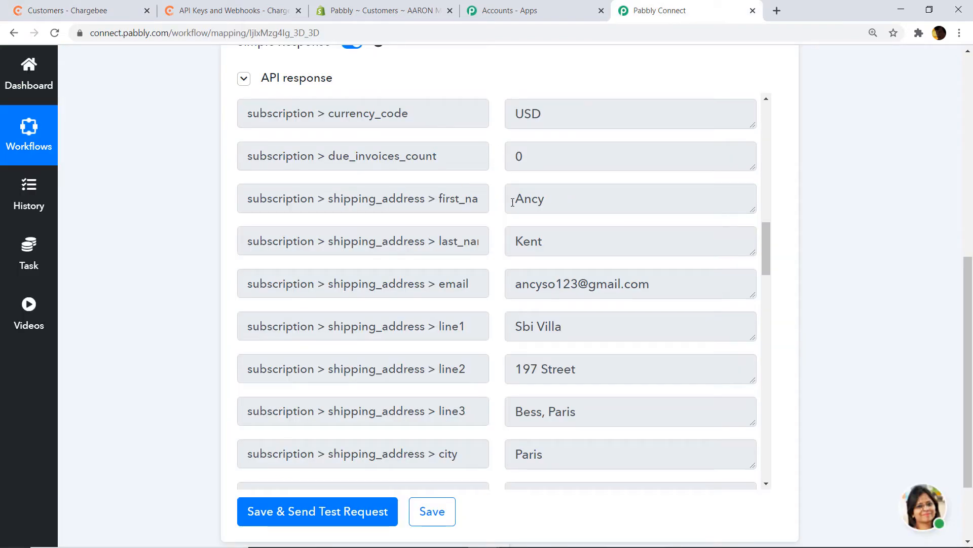
left_click(76, 10)
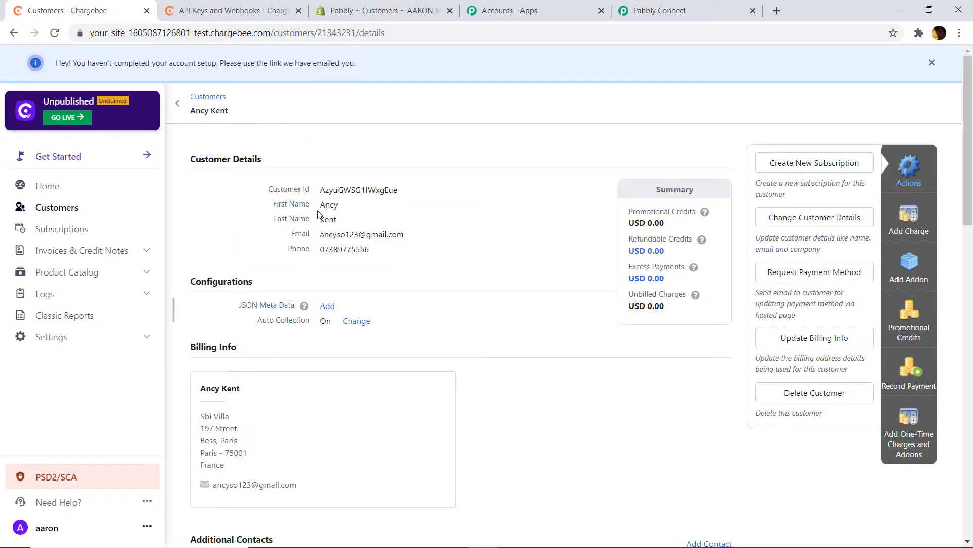
left_click(702, 8)
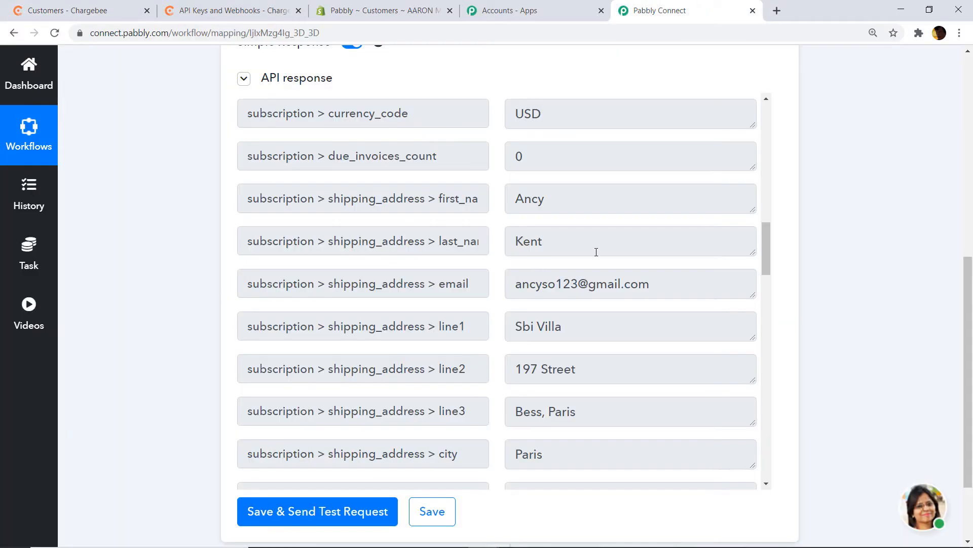
left_click(76, 11)
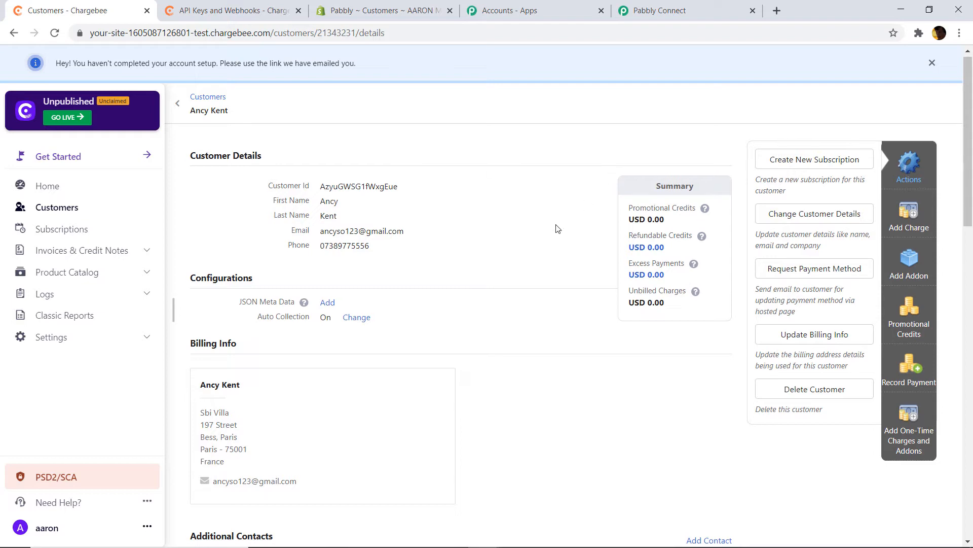
left_click(660, 6)
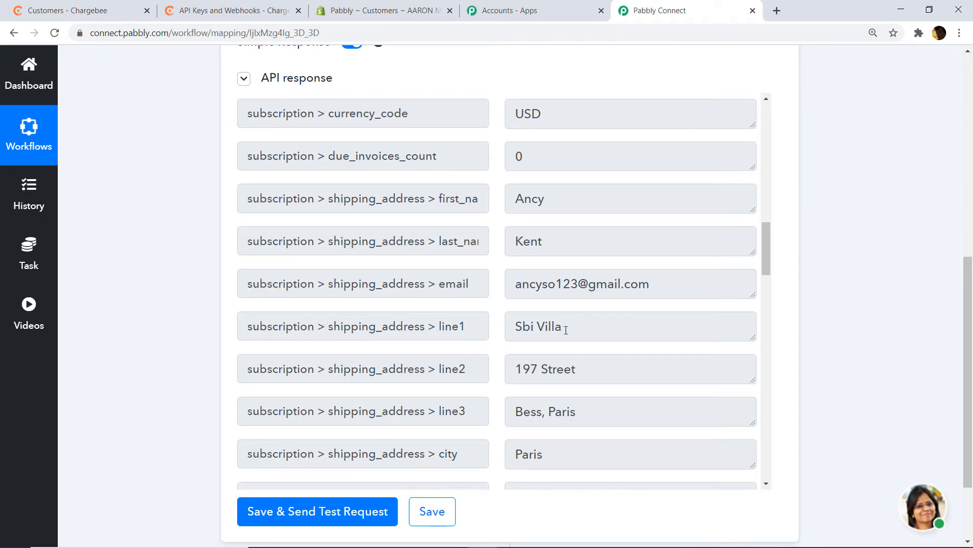
- Check the customer's billing details against the response's shipping address fields
scroll(659, 405, "down", 3)
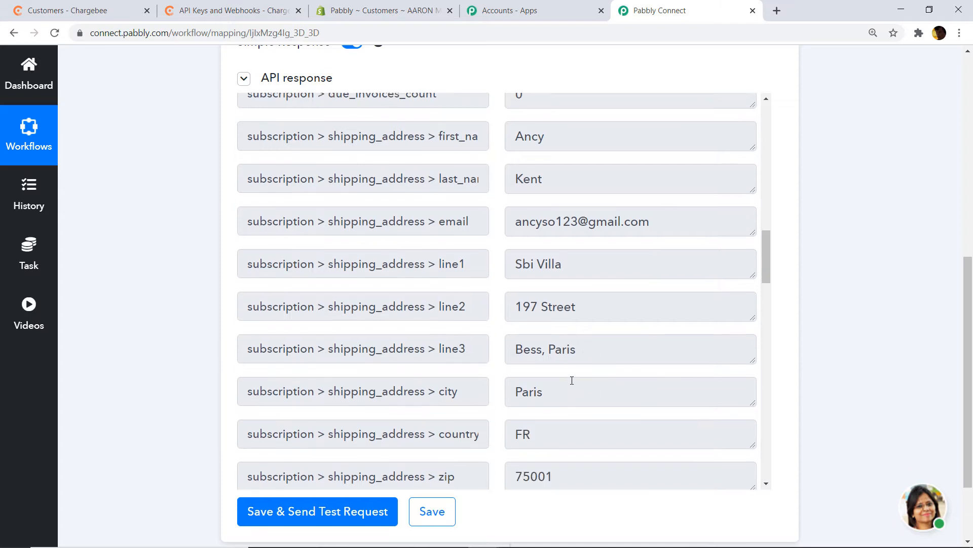
scroll(512, 375, "down", 2)
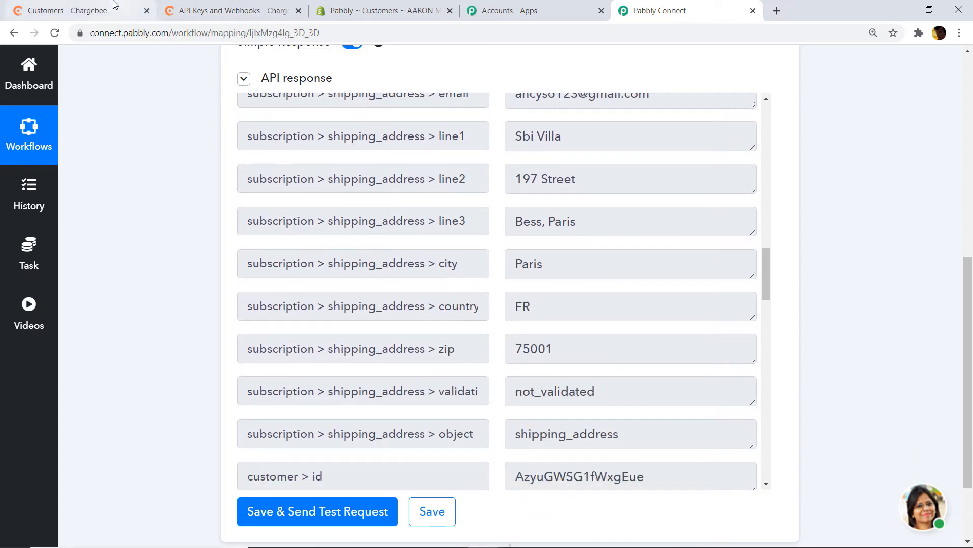
left_click(76, 10)
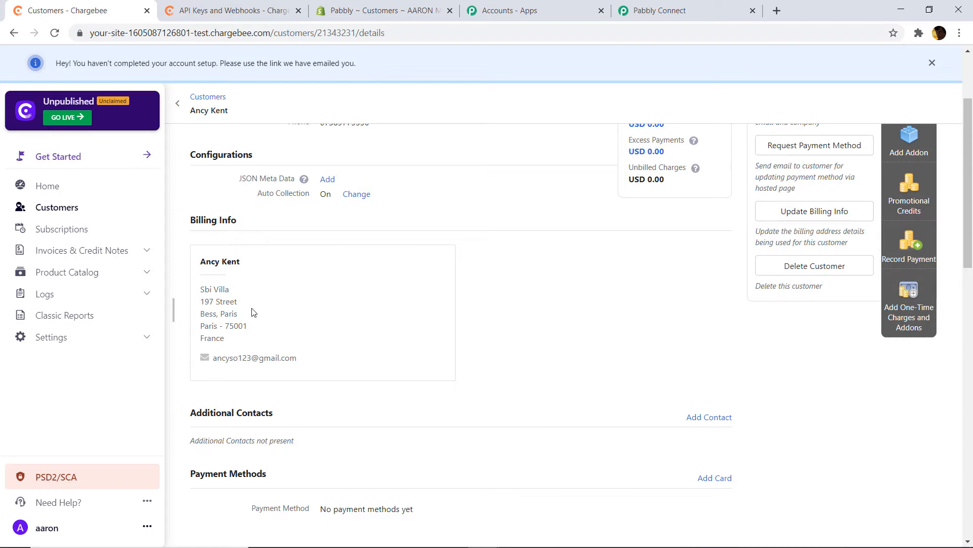
left_click(685, 6)
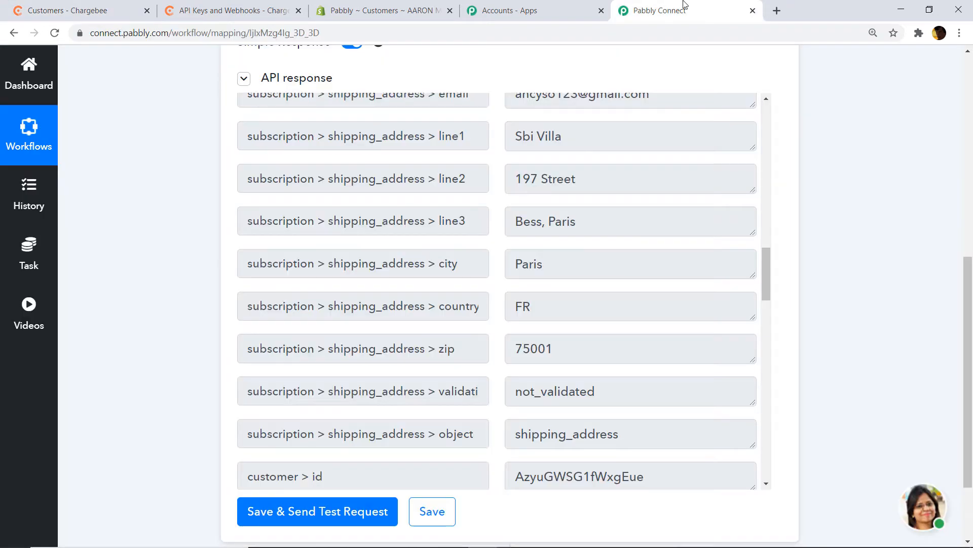
scroll(624, 365, "down", 2)
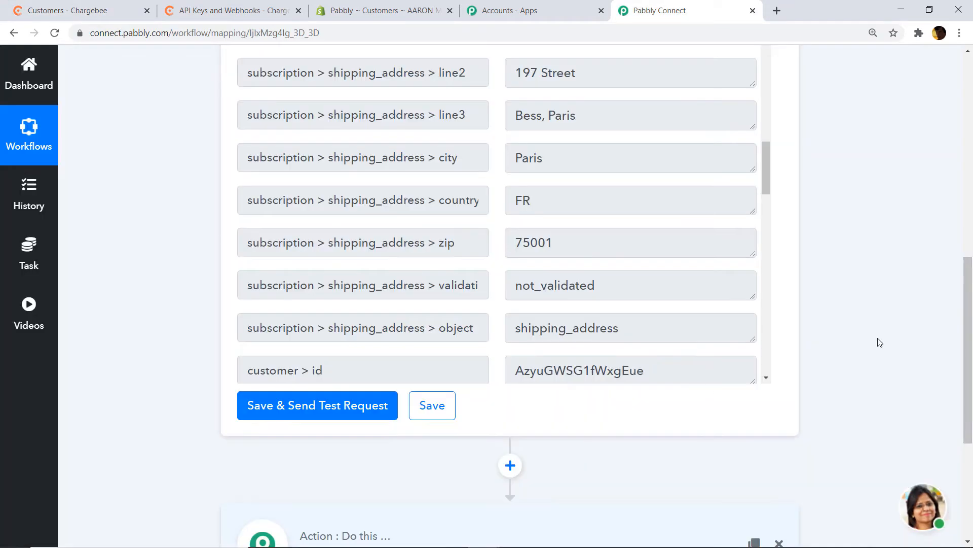
- Add an action step below the trigger with Shopify as its app
left_click_drag(970, 329, 971, 422)
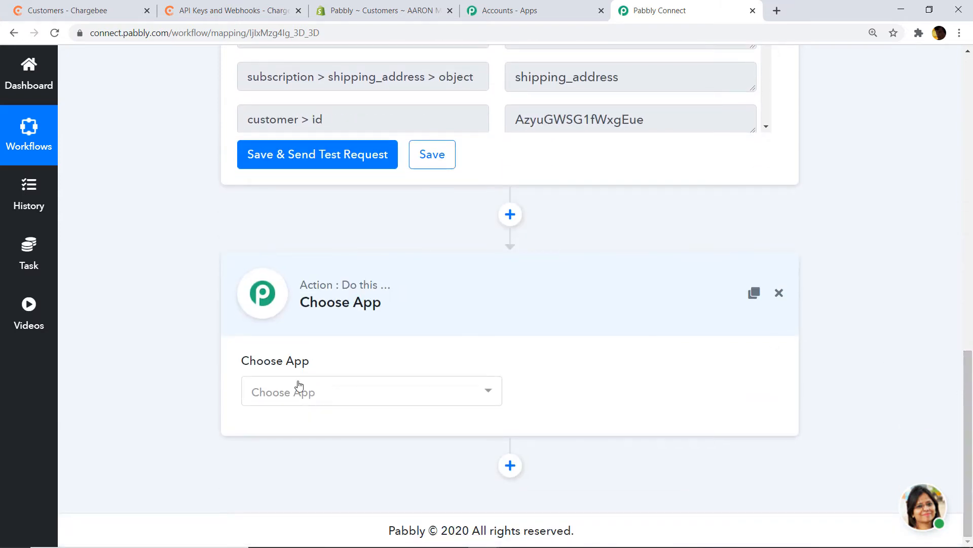
left_click(352, 395)
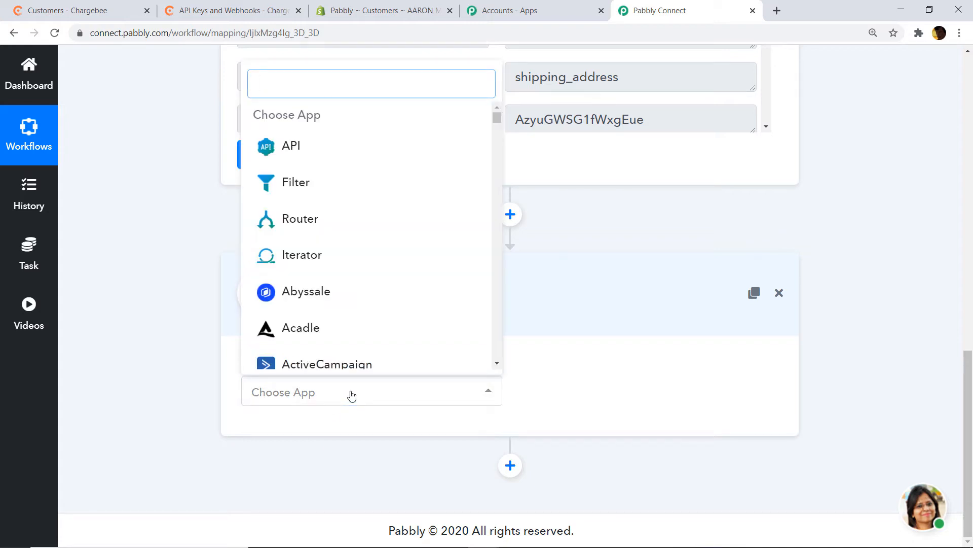
type("SHOPI")
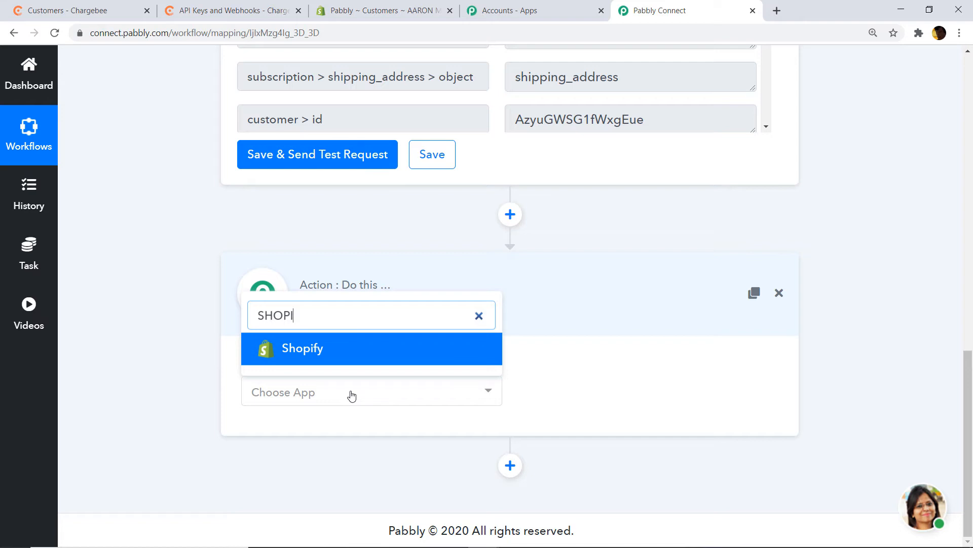
left_click(355, 361)
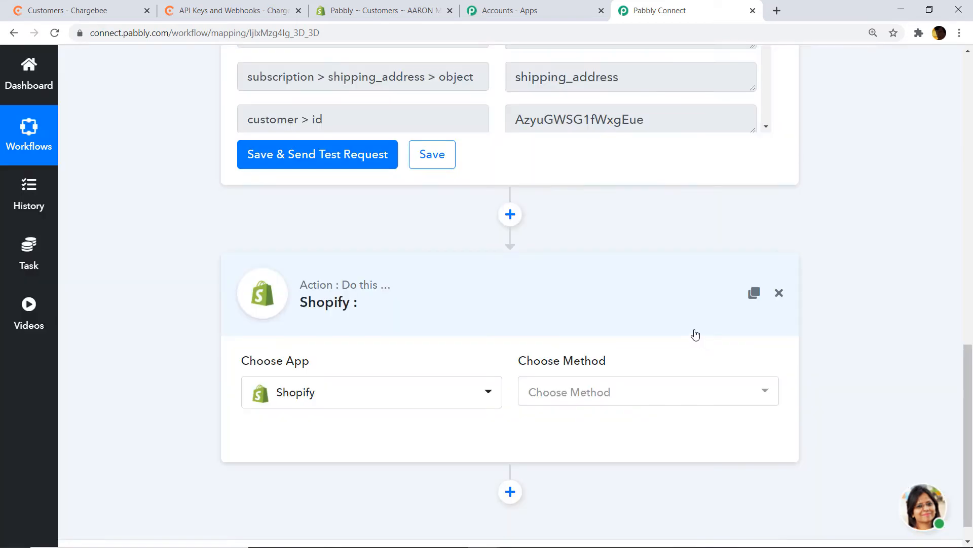
- Set the Shopify action method to Create Customer
left_click(571, 395)
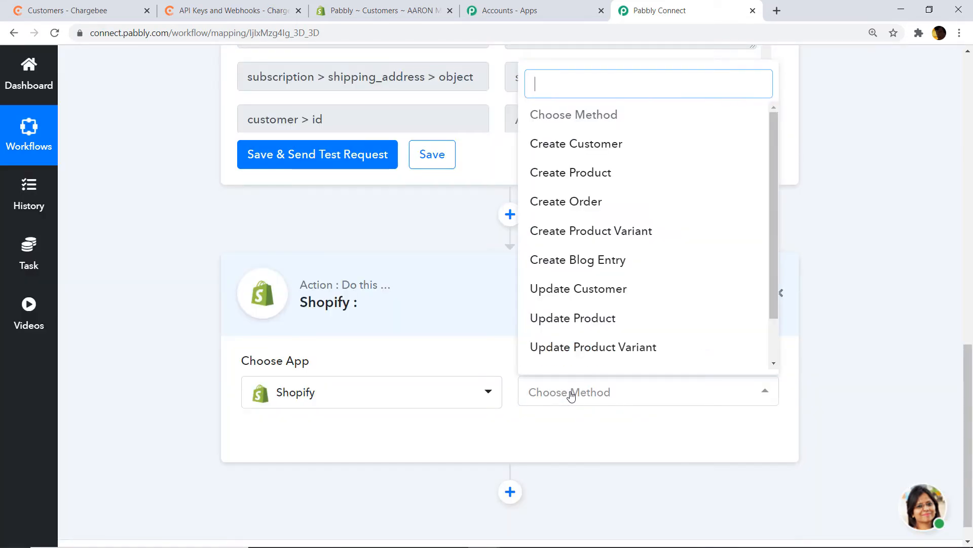
left_click(568, 145)
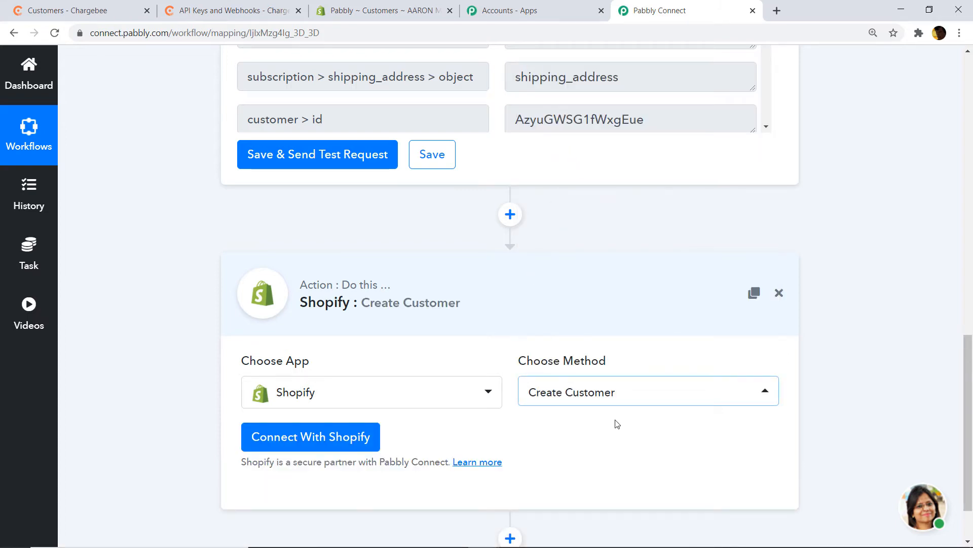
left_click(616, 401)
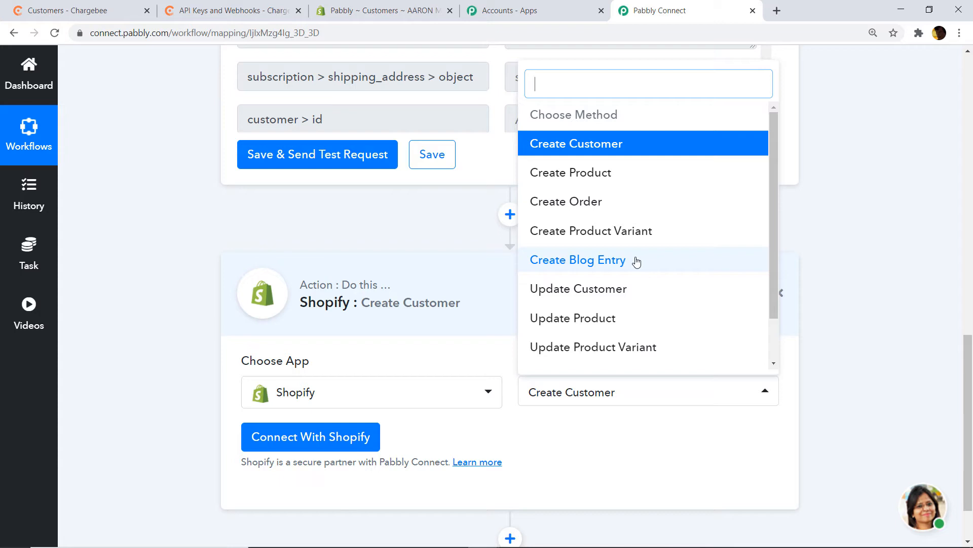
left_click(620, 445)
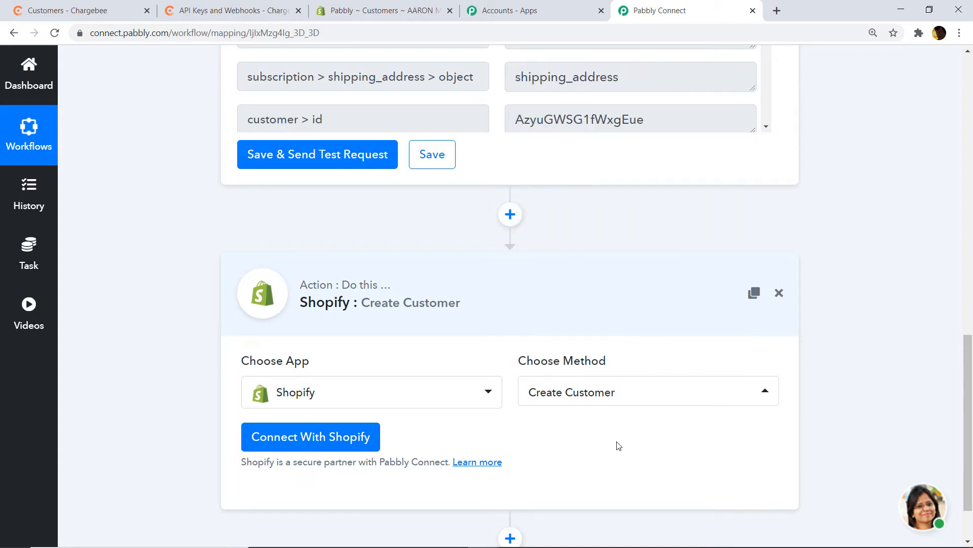
- Bring up the Shopify credentials form, view the Subdomain field, and switch to the Shopify admin tab
left_click(289, 438)
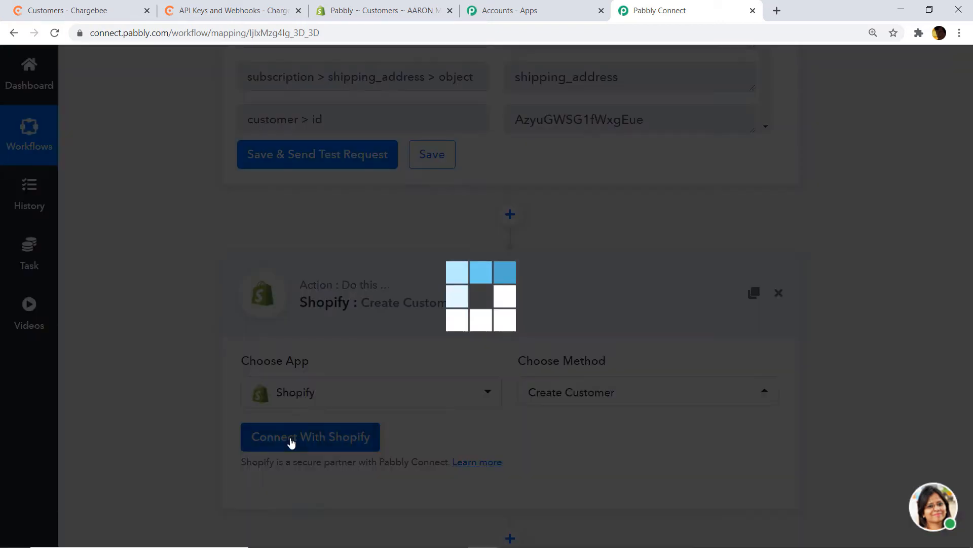
scroll(513, 331, "down", 3)
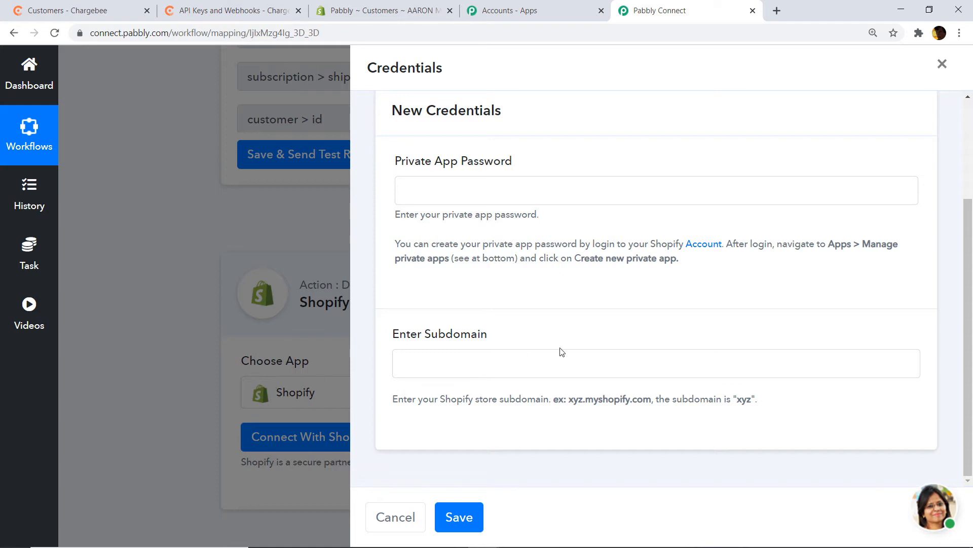
left_click(379, 5)
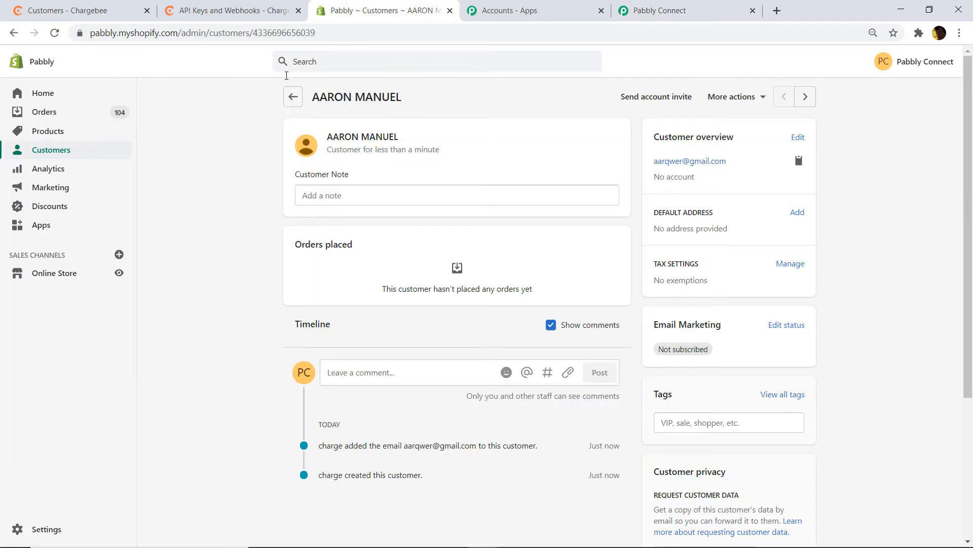
- From Shopify's Apps settings, go to Manage private apps and begin a new private app
left_click(45, 231)
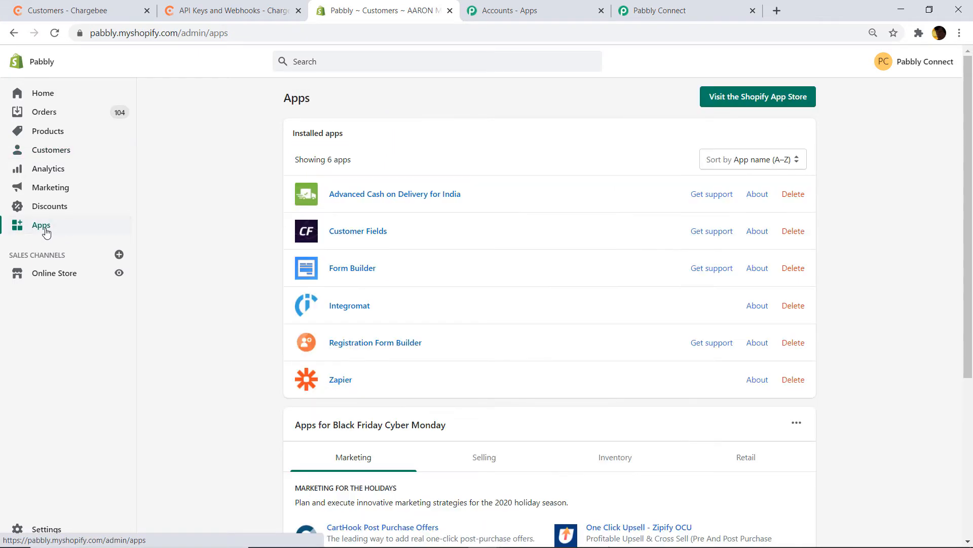
scroll(622, 182, "down", 5)
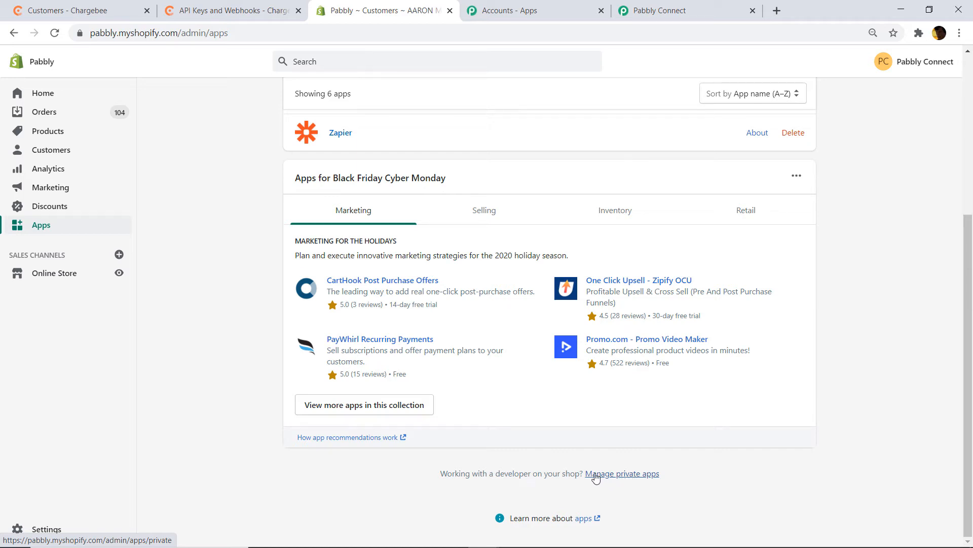
left_click(634, 475)
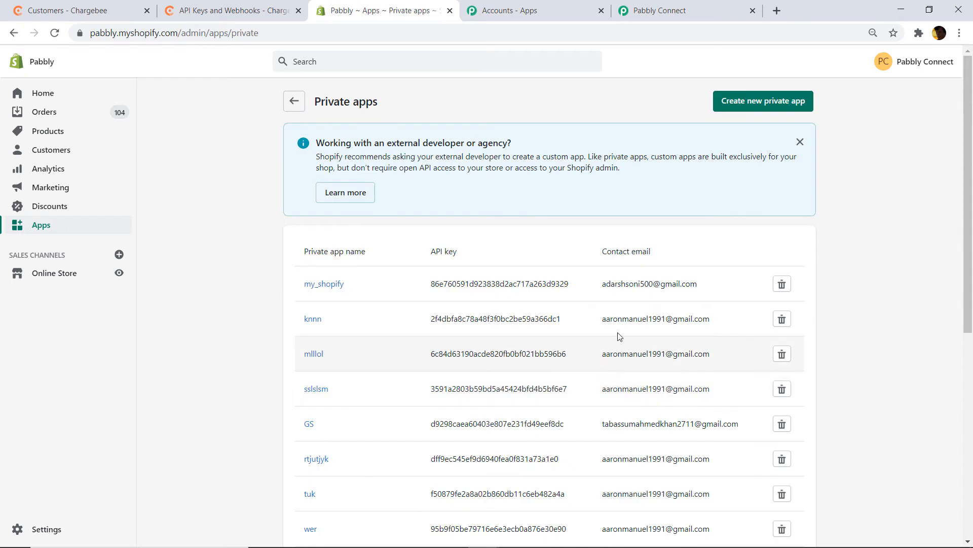
left_click(776, 104)
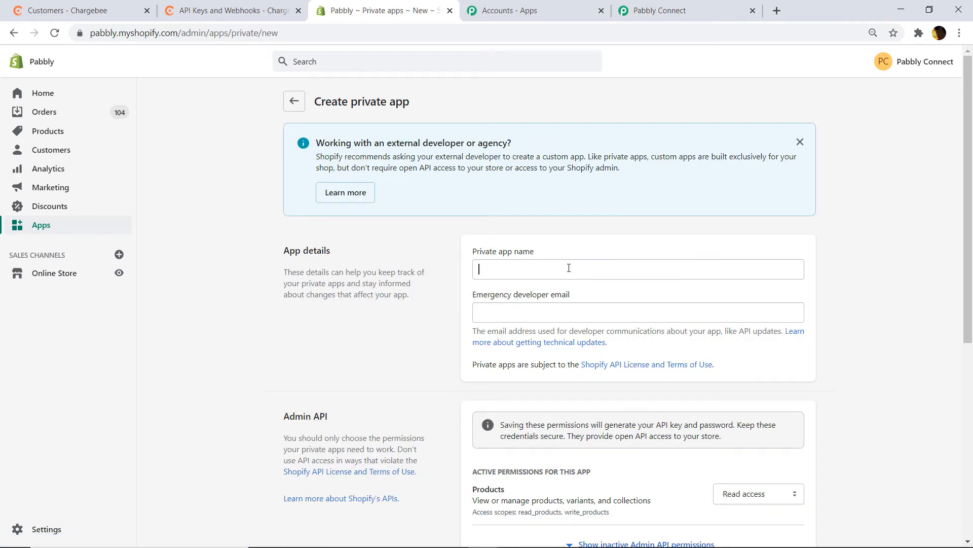
- Name the private app 'RANDOM', enter the emergency developer e-mail, and reveal inactive Admin API permissions
left_click(569, 268)
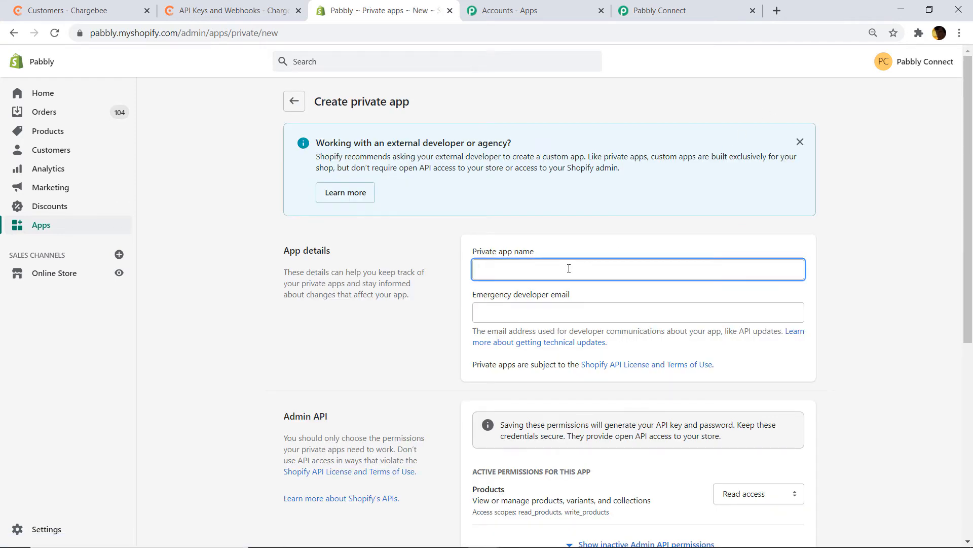
type("RANDOM3")
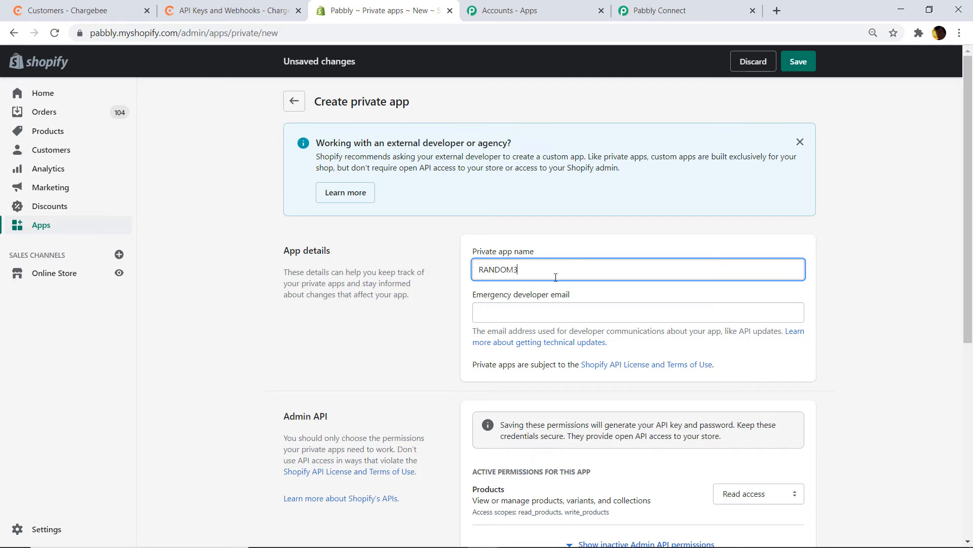
left_click(522, 306)
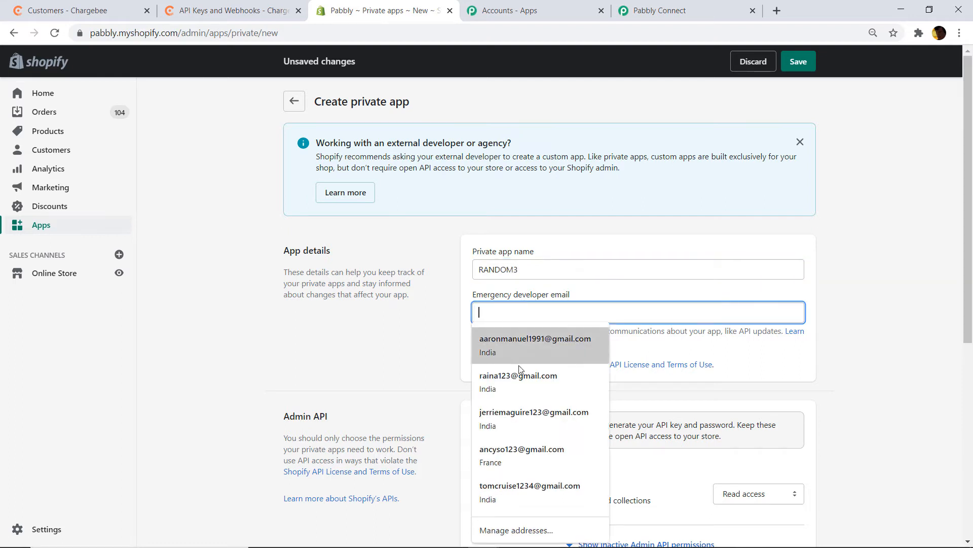
left_click(523, 379)
scroll(970, 220, "down", 5)
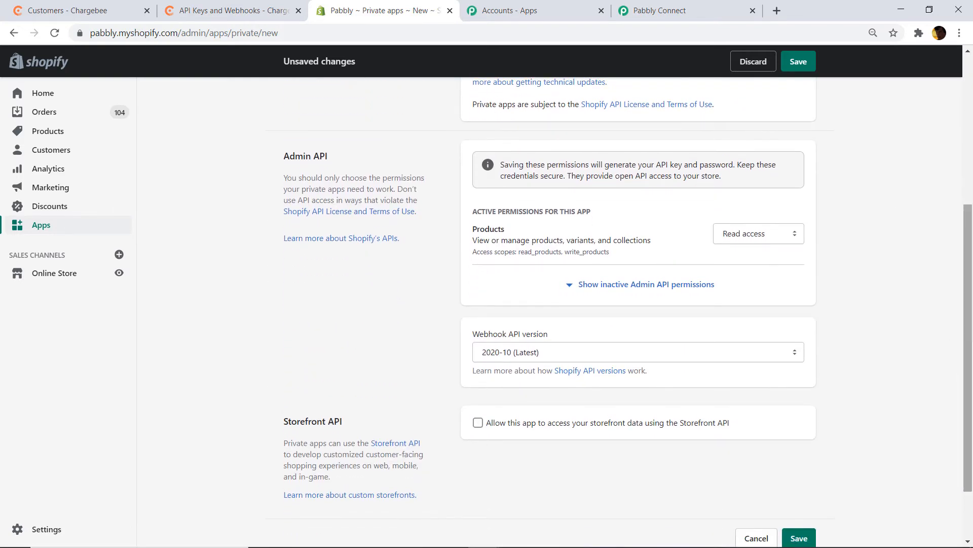
left_click_drag(969, 339, 969, 332)
left_click(628, 300)
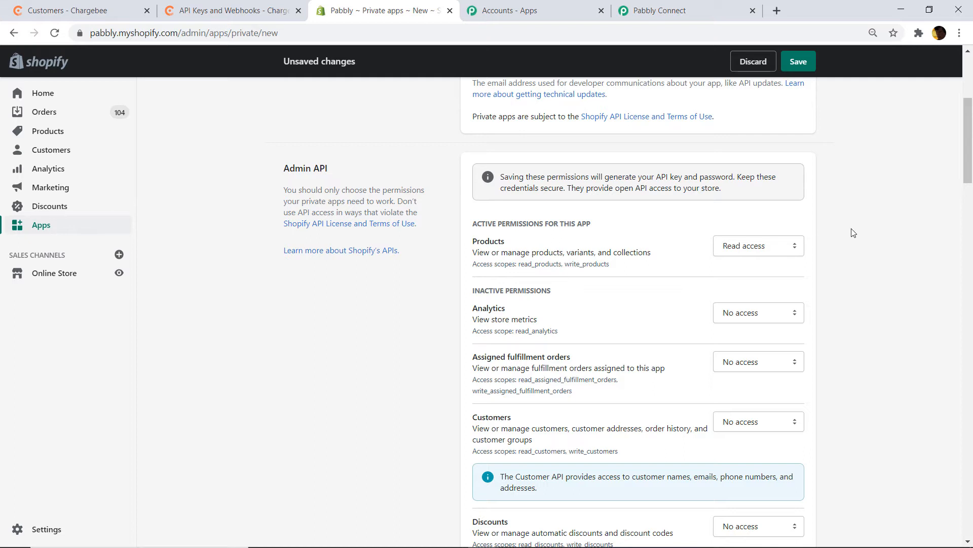
- Grant Read and write on Products through Gift cards, with Read access for Analytics and GDPR data requests
left_click(769, 252)
left_click(758, 286)
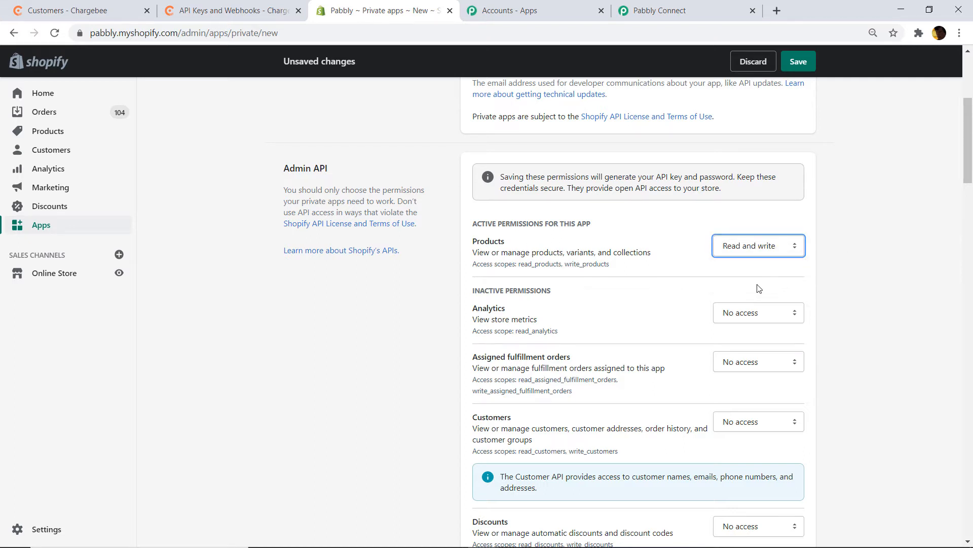
scroll(508, 315, "down", 3)
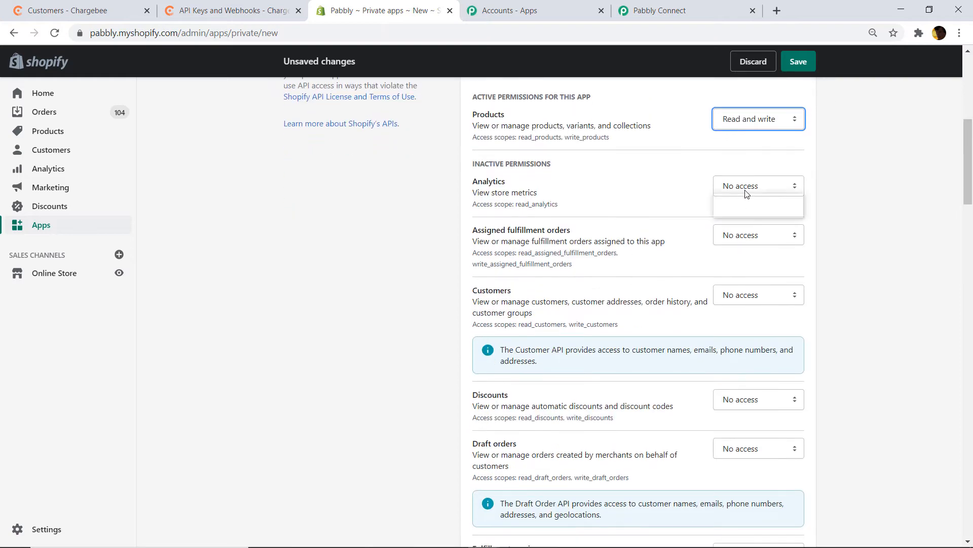
left_click(747, 192)
left_click(750, 212)
left_click(749, 235)
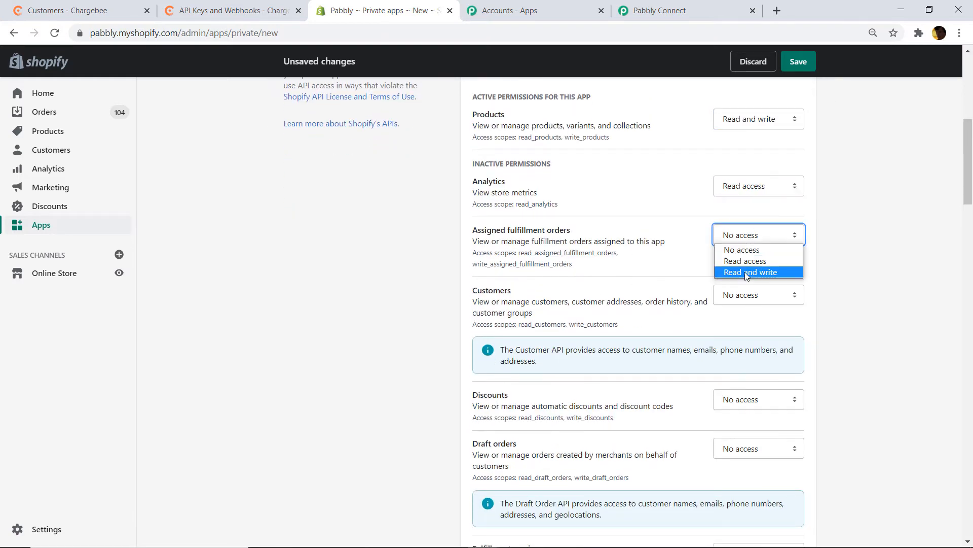
left_click(744, 272)
scroll(737, 282, "down", 1)
left_click(756, 234)
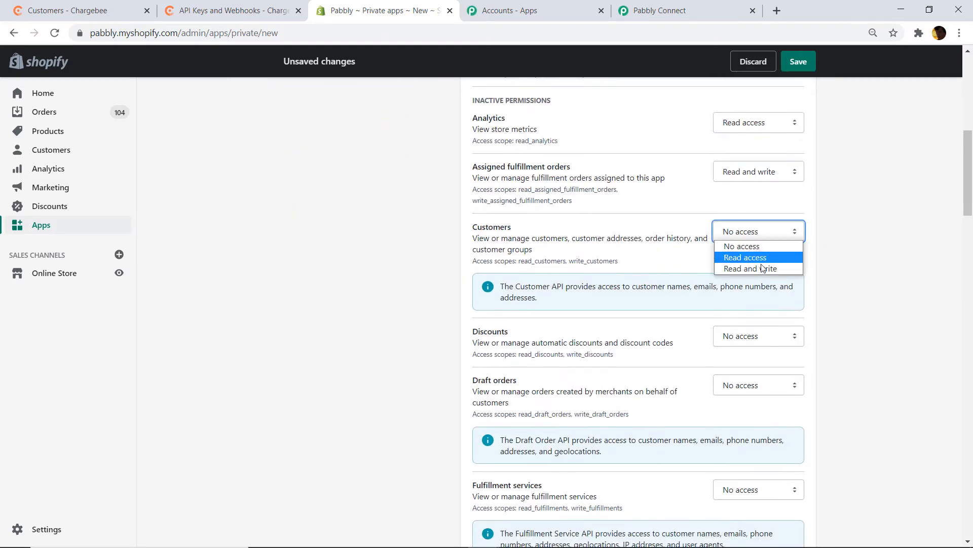
left_click(729, 248)
scroll(926, 219, "down", 2)
left_click(754, 212)
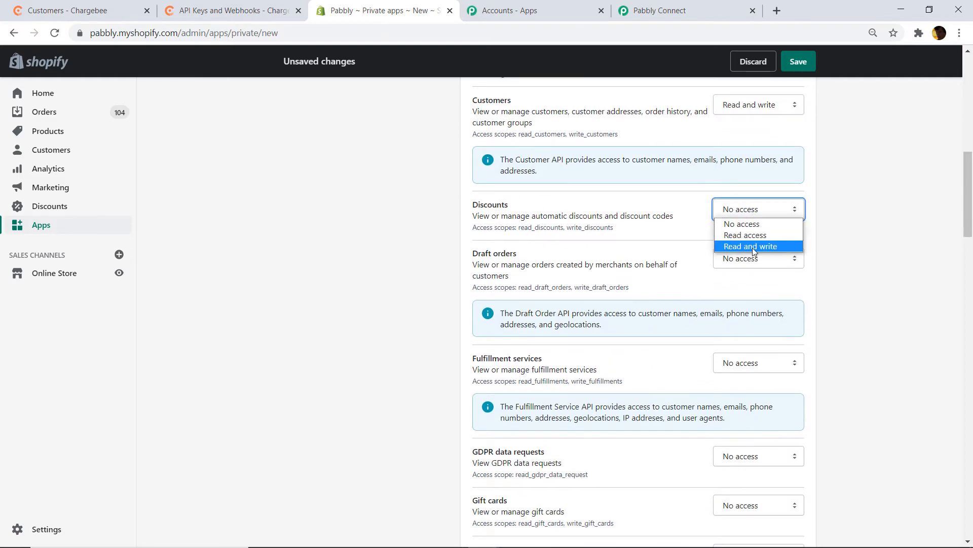
left_click(752, 247)
left_click(766, 259)
left_click(750, 295)
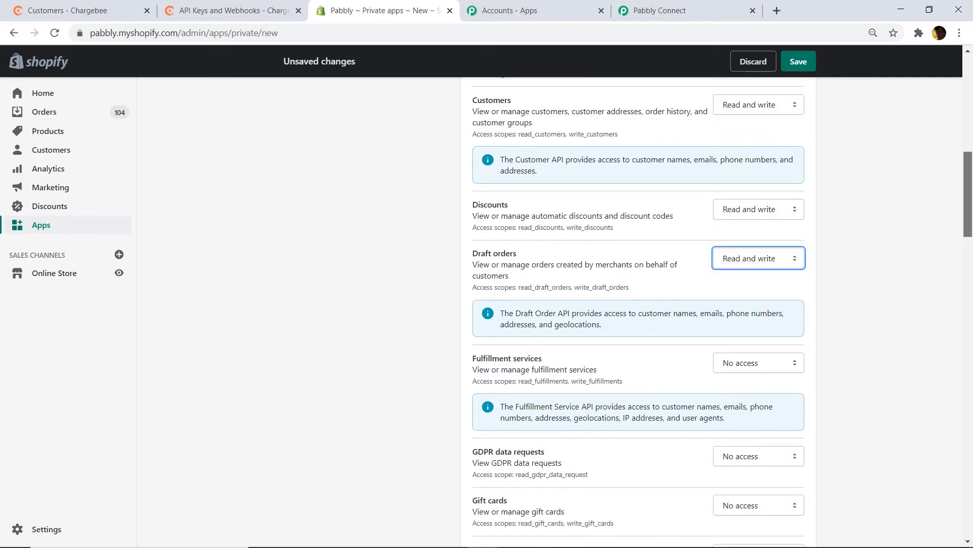
scroll(761, 249, "down", 2)
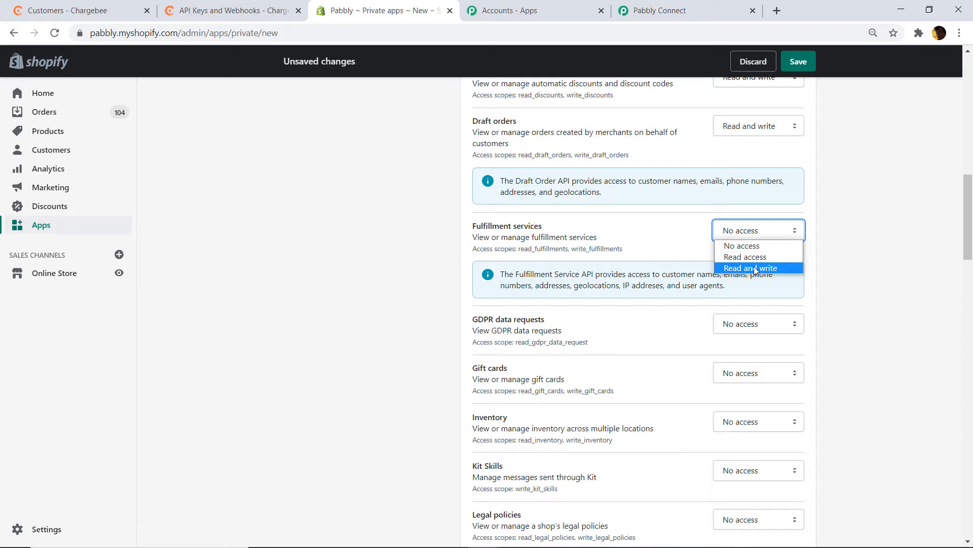
left_click(754, 268)
scroll(936, 228, "down", 3)
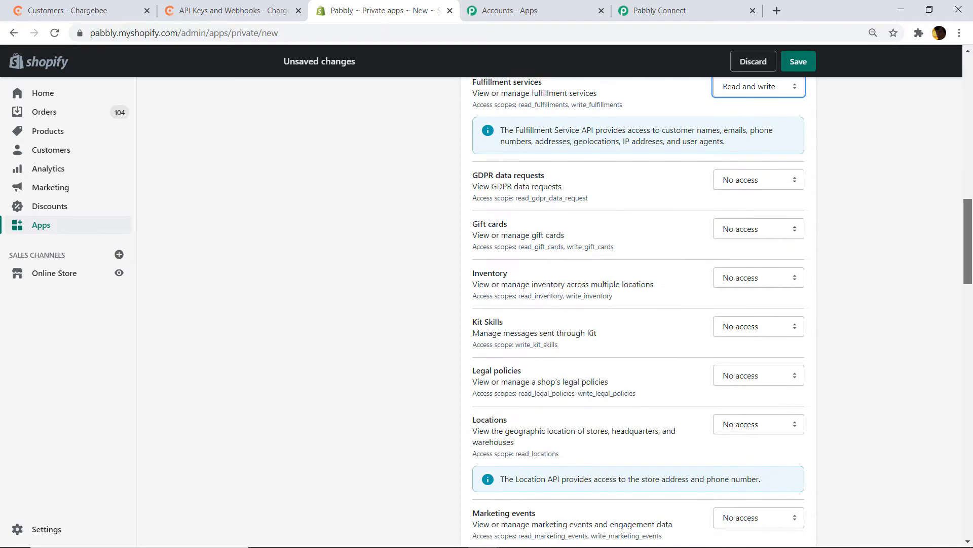
left_click(764, 183)
left_click(764, 206)
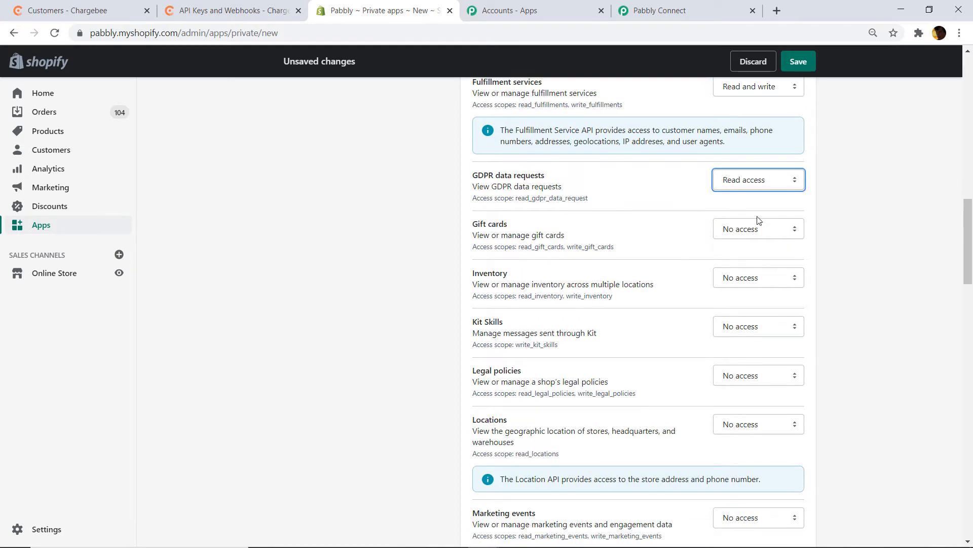
left_click(751, 227)
left_click(756, 266)
scroll(954, 247, "down", 2)
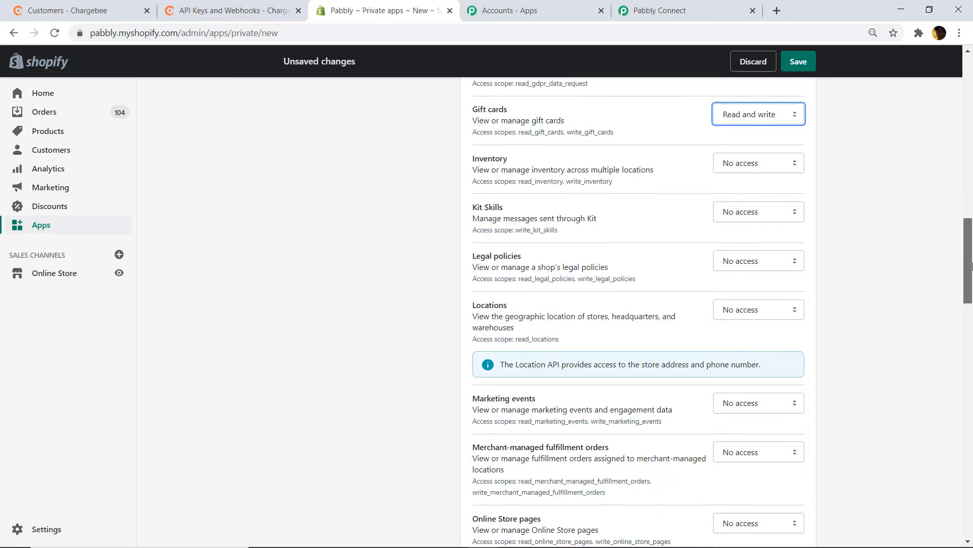
- Grant Read and write on Inventory through Resource feedback, with Read access only for Locations
left_click(759, 167)
left_click(758, 199)
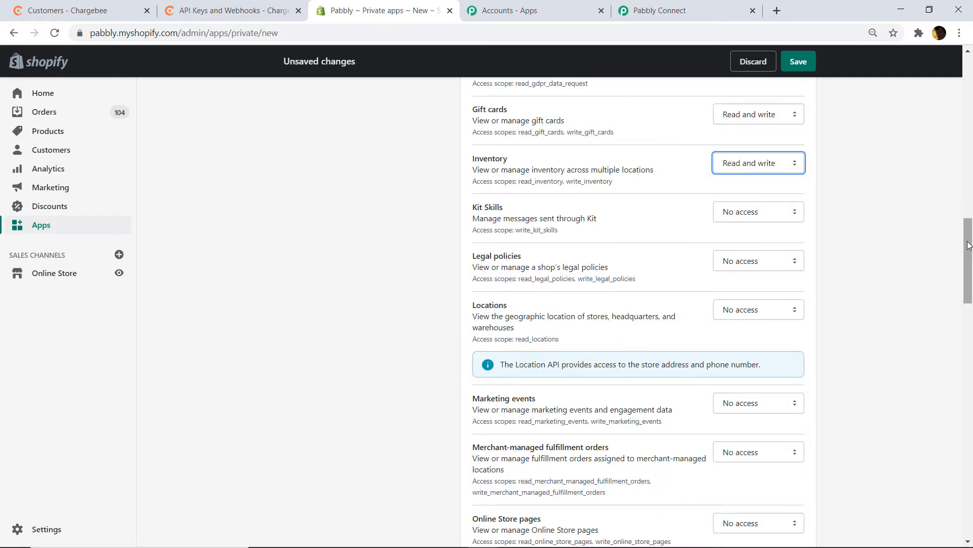
scroll(947, 236, "down", 1)
left_click(766, 148)
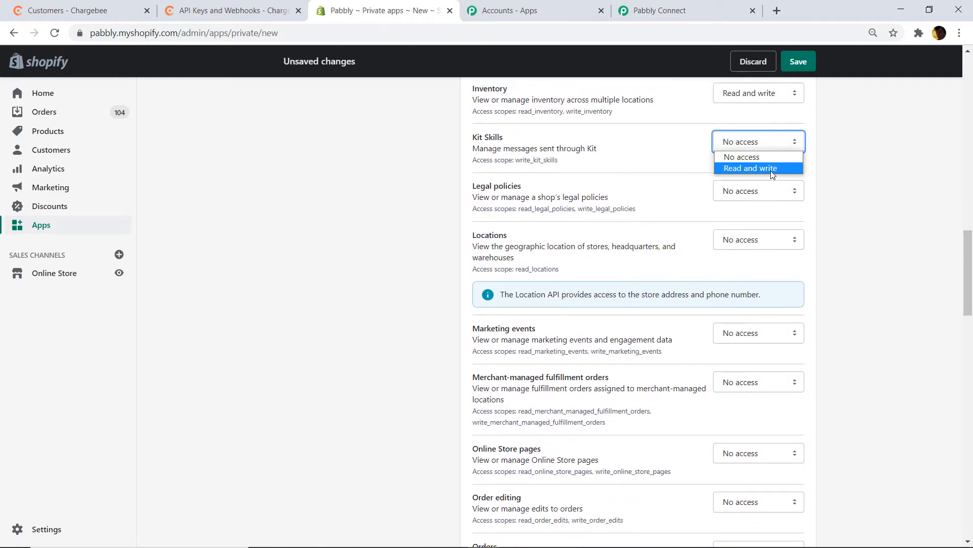
left_click(771, 168)
left_click(763, 196)
left_click(778, 226)
scroll(970, 259, "down", 1)
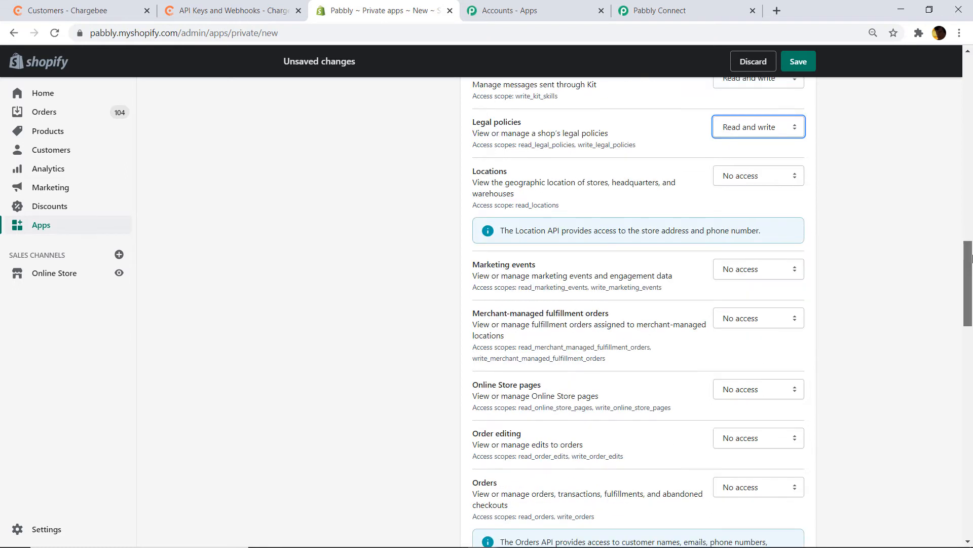
left_click(765, 172)
left_click(765, 198)
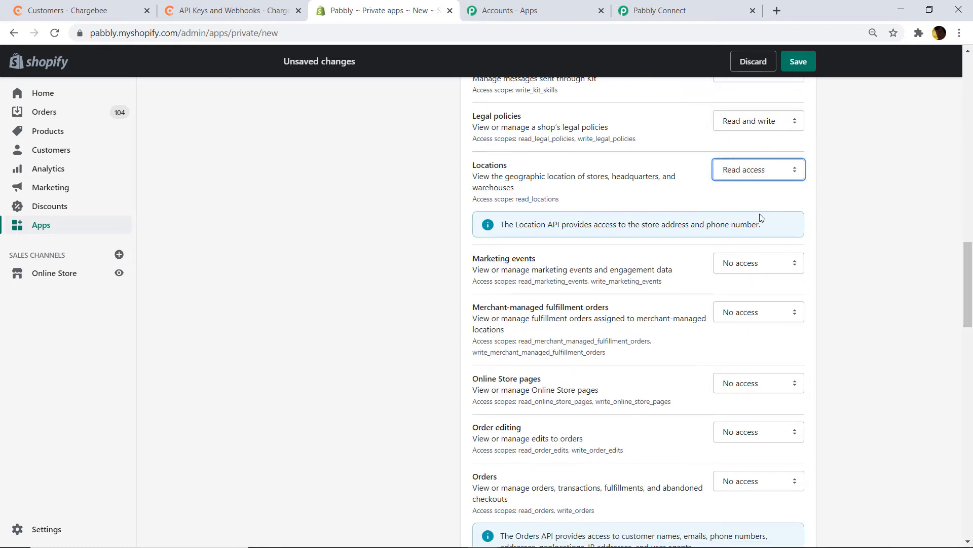
left_click(759, 266)
left_click(761, 297)
scroll(763, 172, "down", 2)
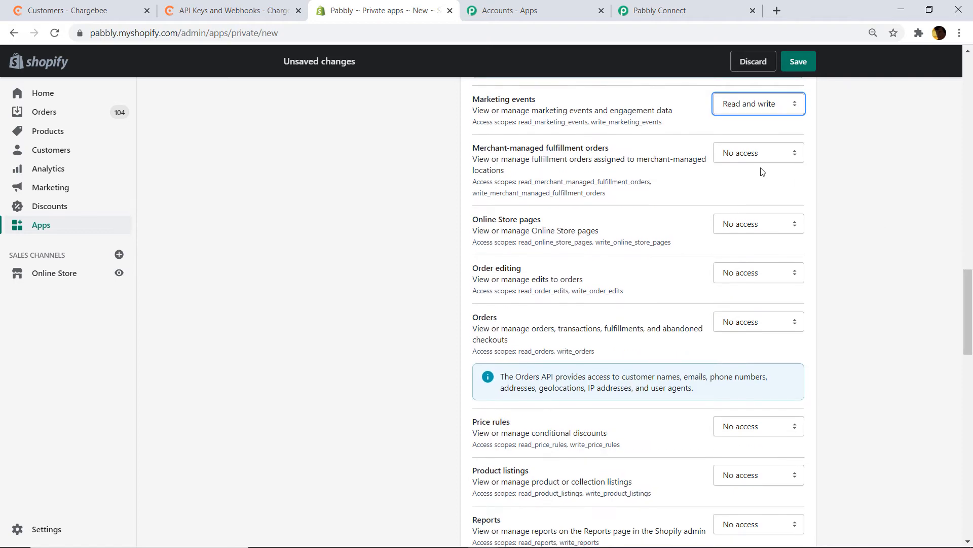
left_click(749, 157)
left_click(745, 189)
left_click(758, 226)
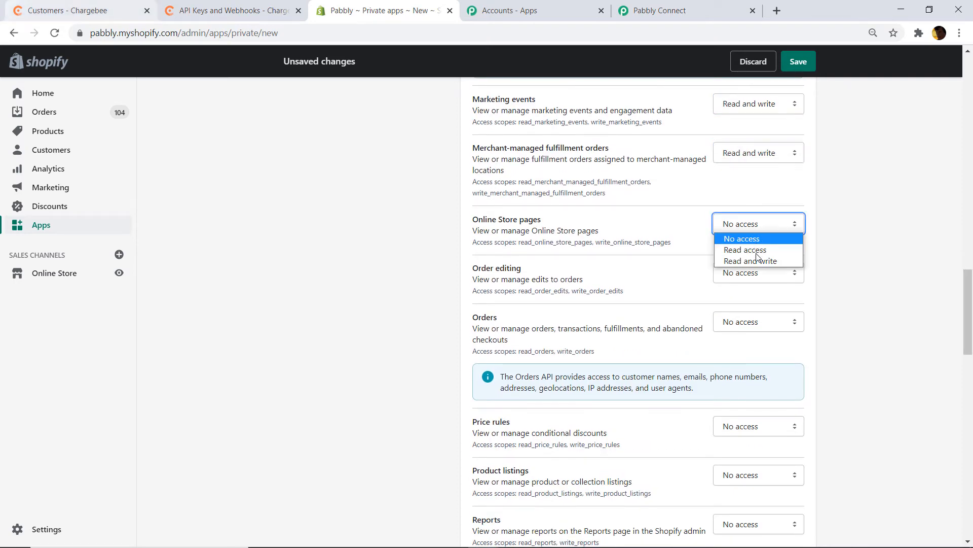
left_click(758, 261)
scroll(751, 156, "down", 2)
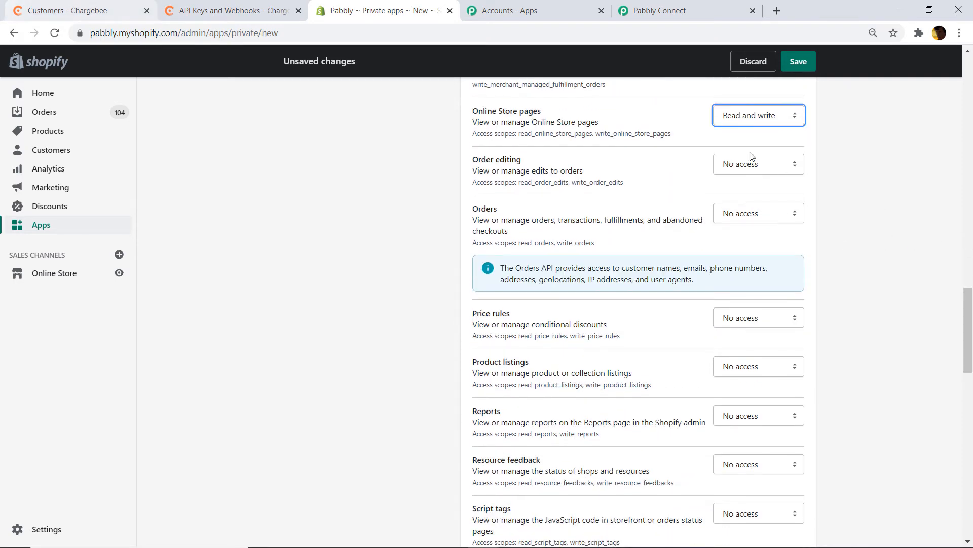
left_click(740, 163)
left_click(753, 200)
left_click(763, 214)
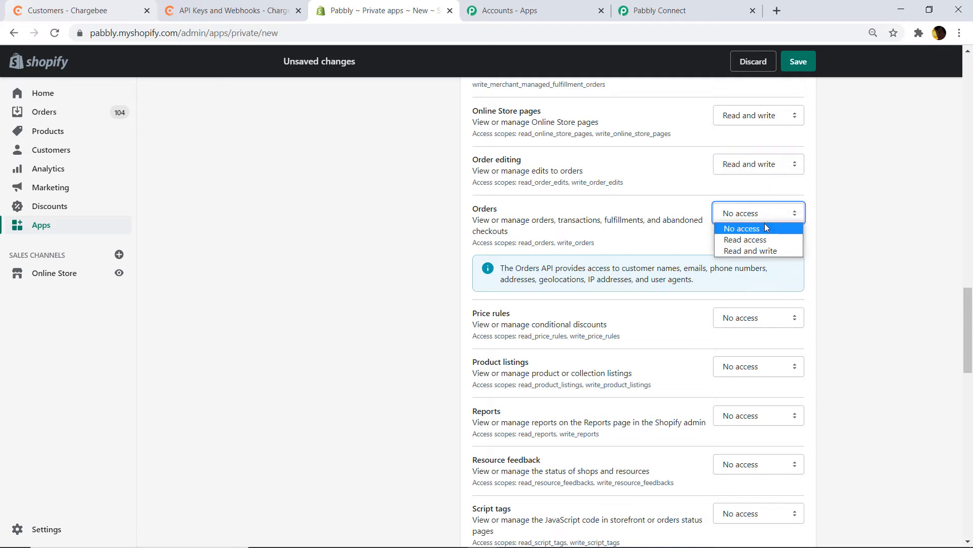
left_click(764, 250)
left_click(777, 320)
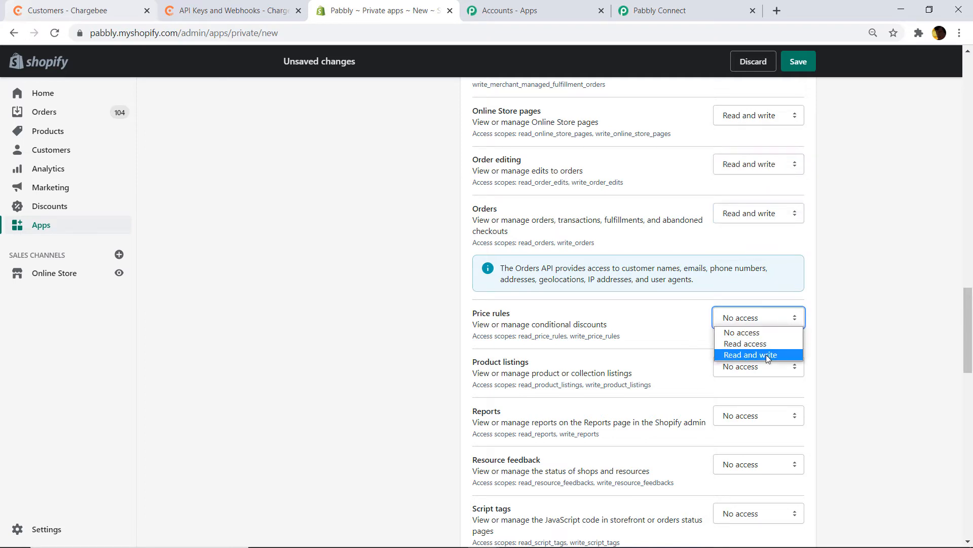
left_click(767, 358)
scroll(756, 304, "down", 4)
left_click(754, 147)
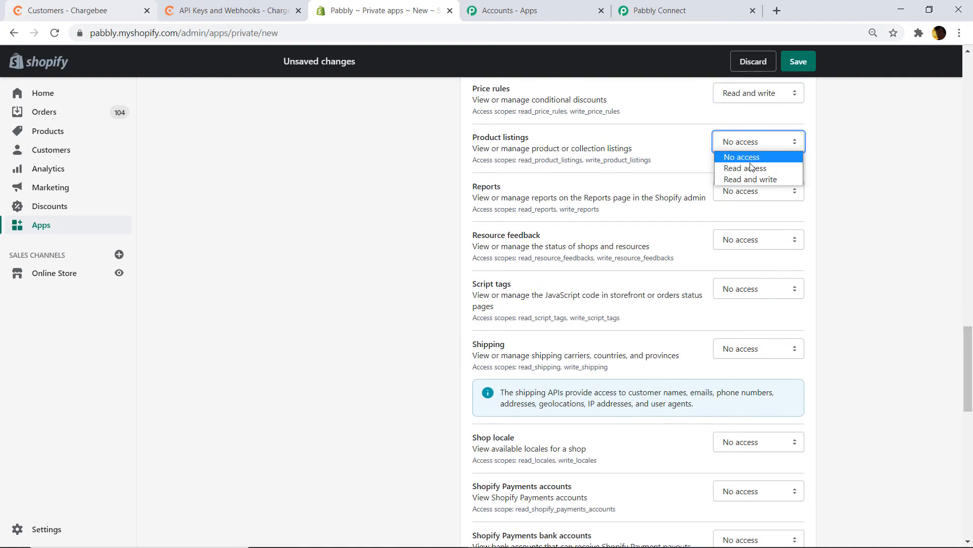
left_click(750, 179)
left_click(754, 192)
left_click(751, 227)
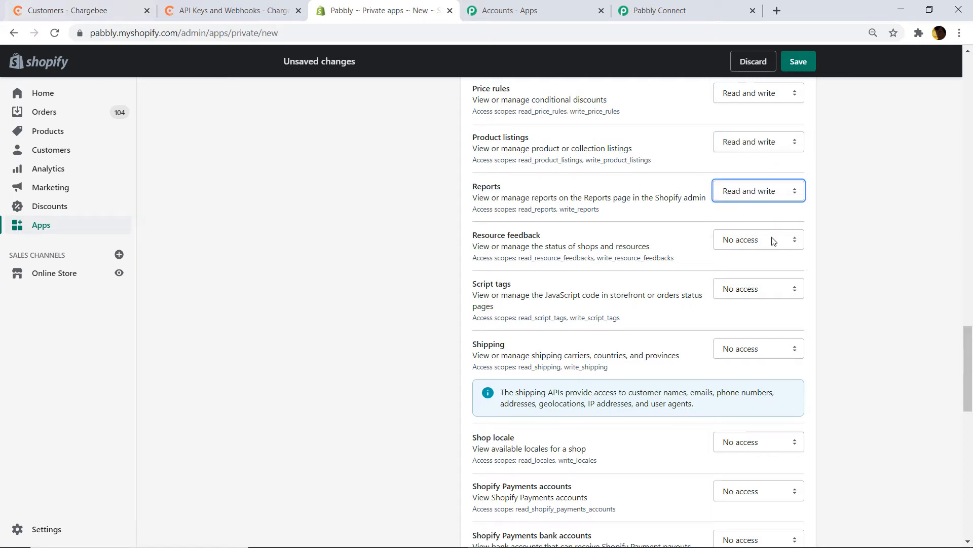
left_click(774, 241)
left_click(755, 275)
left_click_drag(969, 413, 969, 452)
- Grant Read and write on Shipping through Translations, with Read access for the four Shopify Payments permissions
left_click(744, 132)
left_click(749, 167)
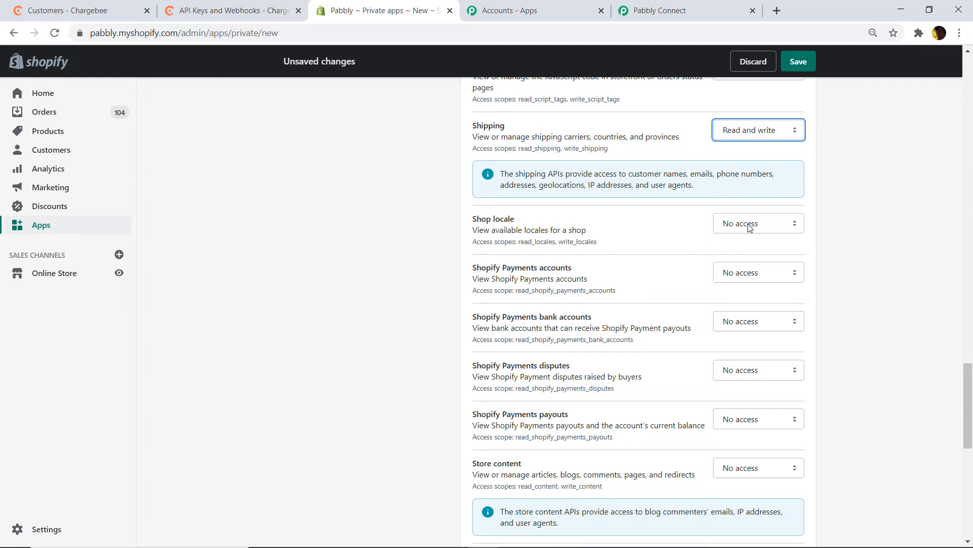
left_click(749, 227)
left_click(755, 260)
left_click(754, 273)
left_click(753, 293)
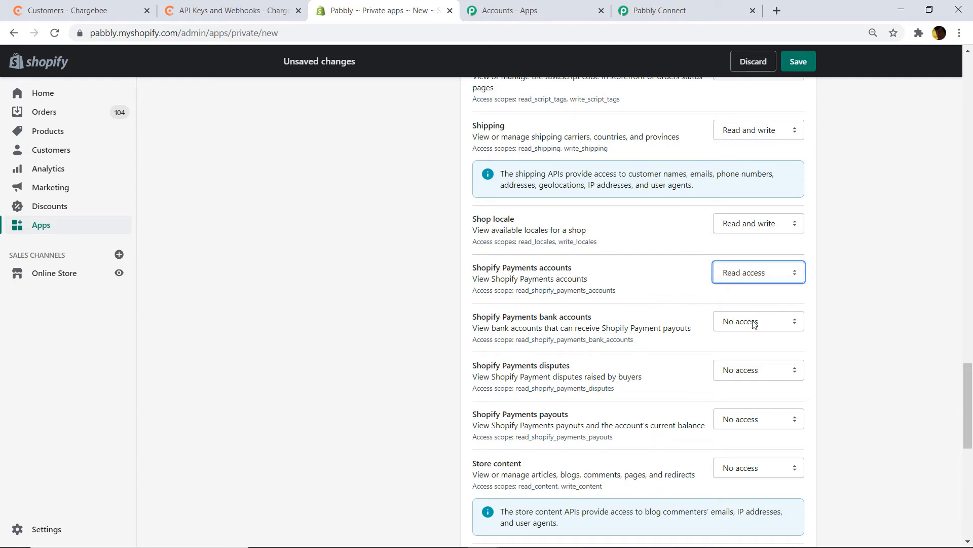
left_click(753, 323)
left_click(745, 343)
scroll(794, 215, "down", 3)
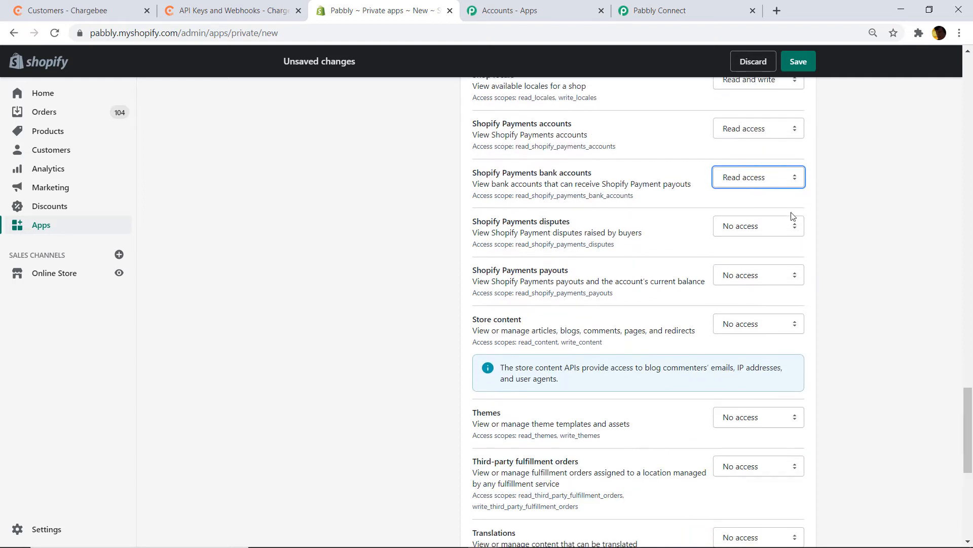
left_click(750, 226)
left_click(746, 252)
left_click(745, 275)
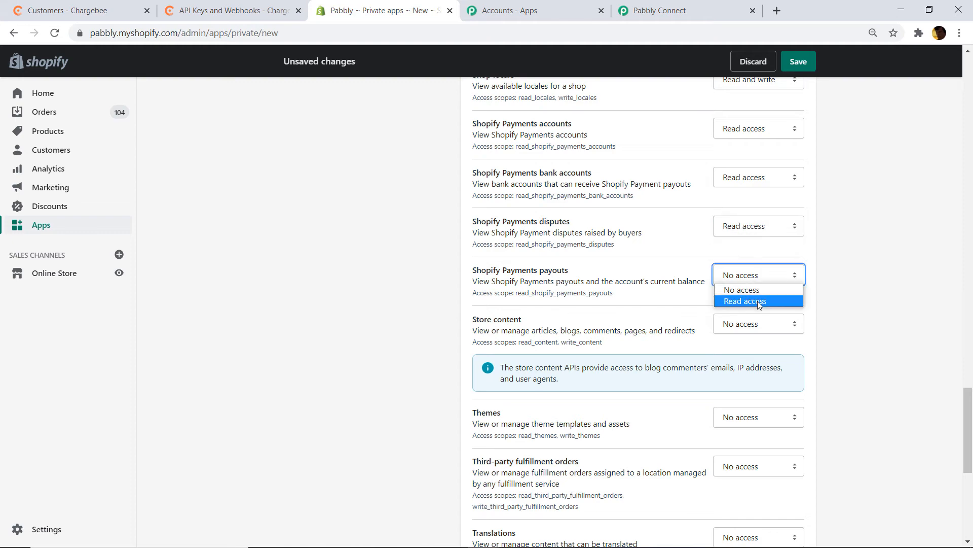
left_click(757, 300)
left_click(761, 325)
left_click(764, 362)
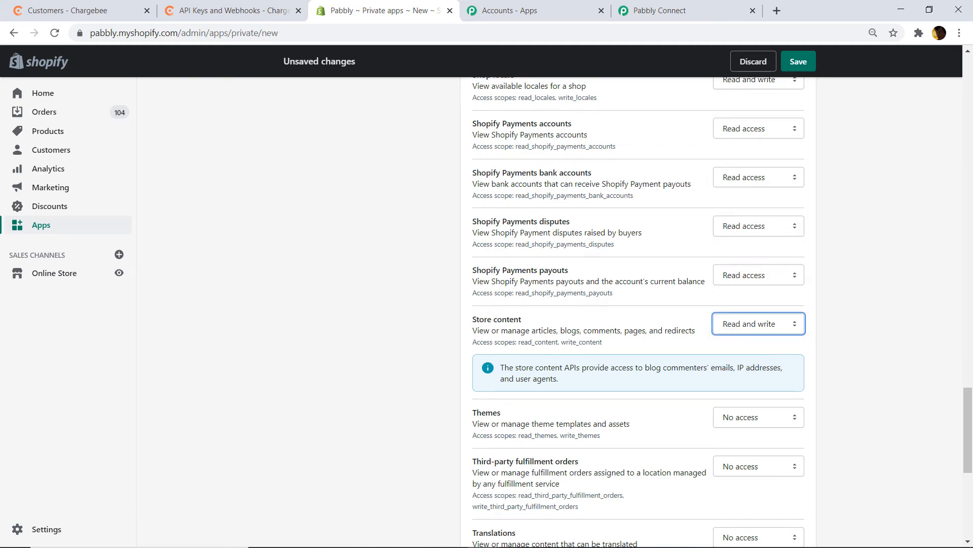
scroll(746, 304, "down", 3)
left_click(746, 244)
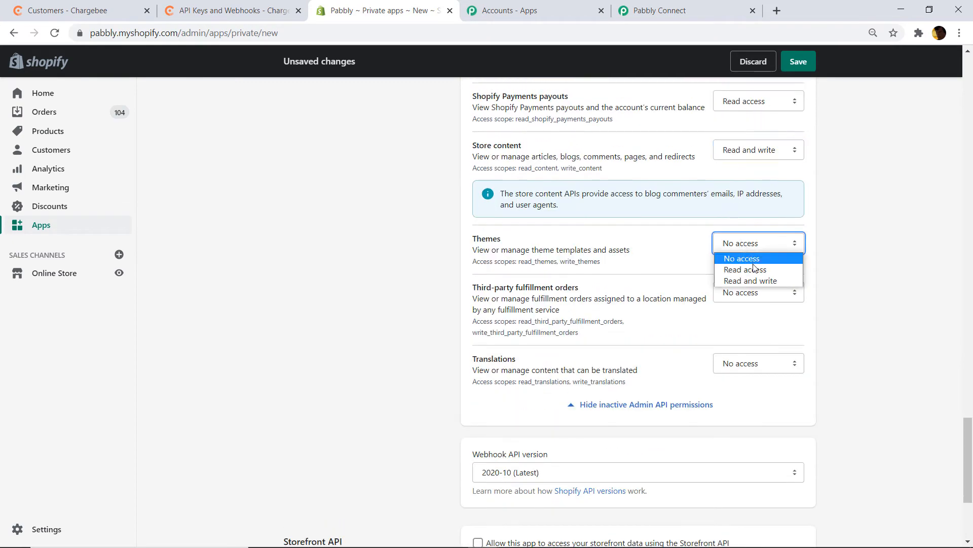
left_click(750, 281)
left_click(752, 295)
left_click(756, 330)
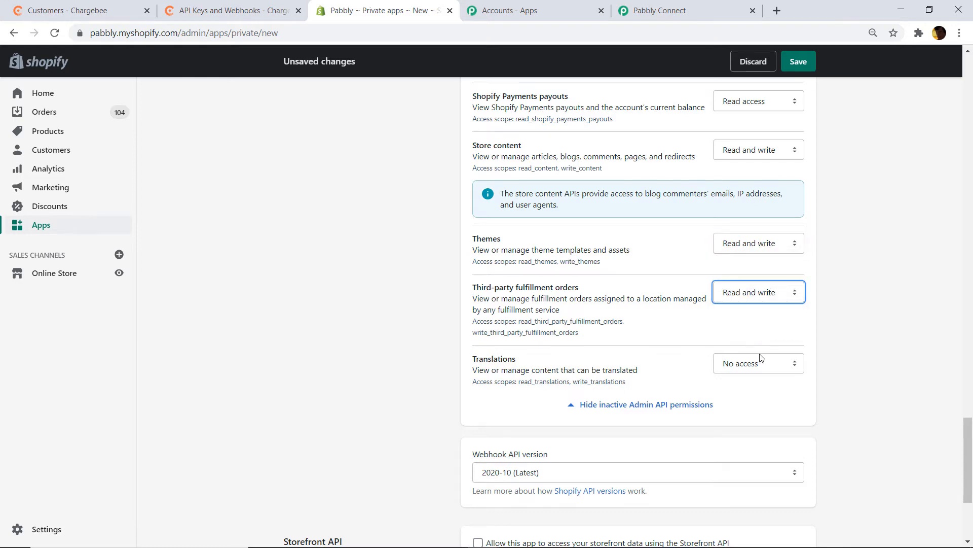
left_click(760, 358)
left_click(762, 400)
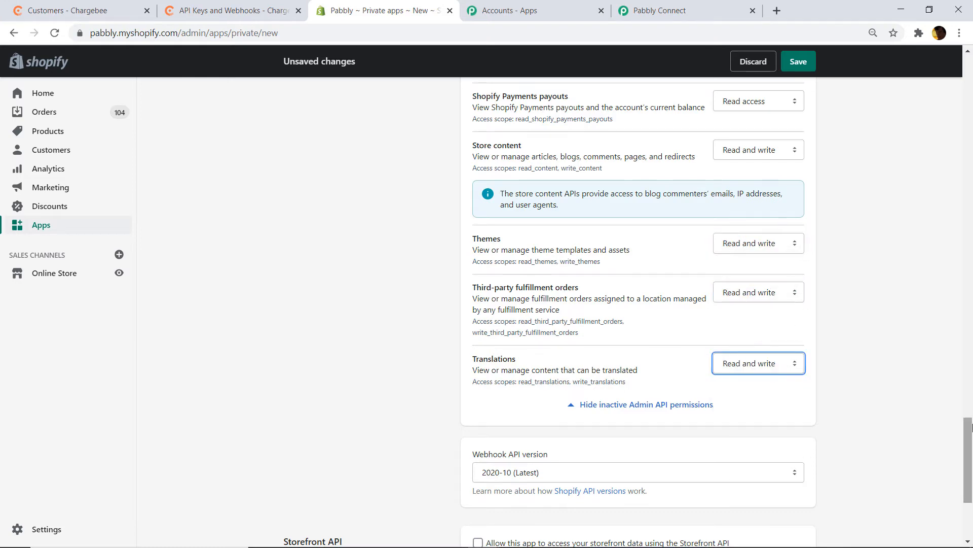
scroll(971, 427, "down", 4)
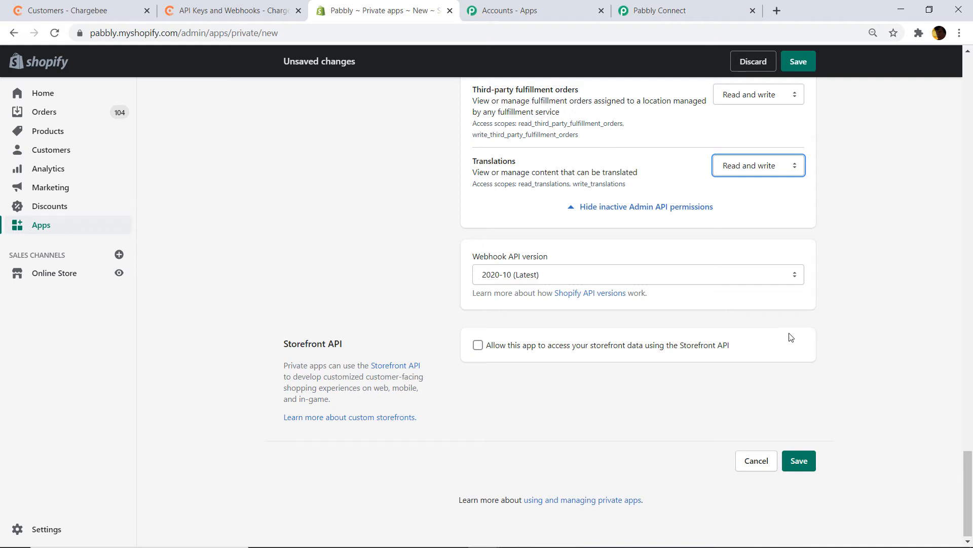
- Save and confirm creation of private app RANDOM3, review its Admin API credentials, then return to Pabbly Connect
left_click(810, 462)
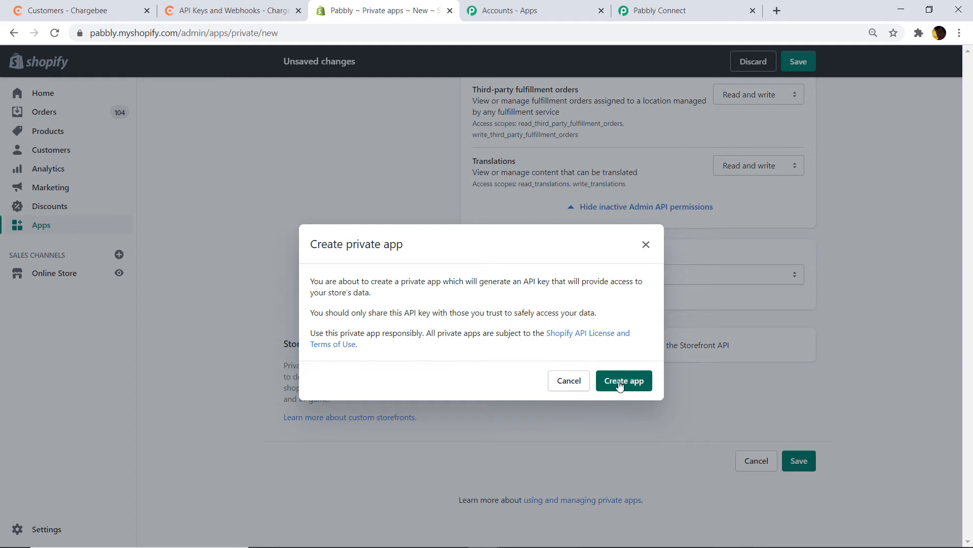
left_click(619, 385)
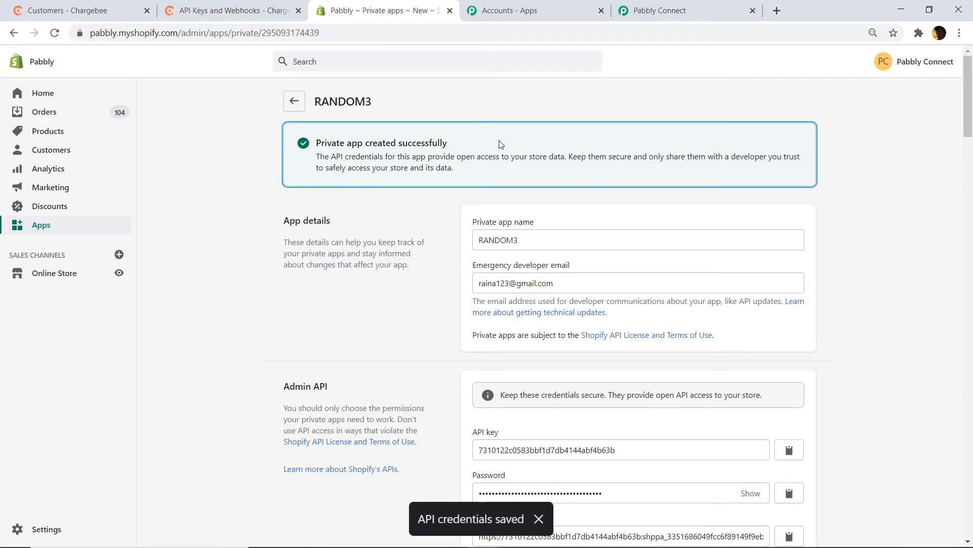
scroll(608, 225, "down", 4)
scroll(583, 234, "up", 1)
scroll(557, 264, "down", 1)
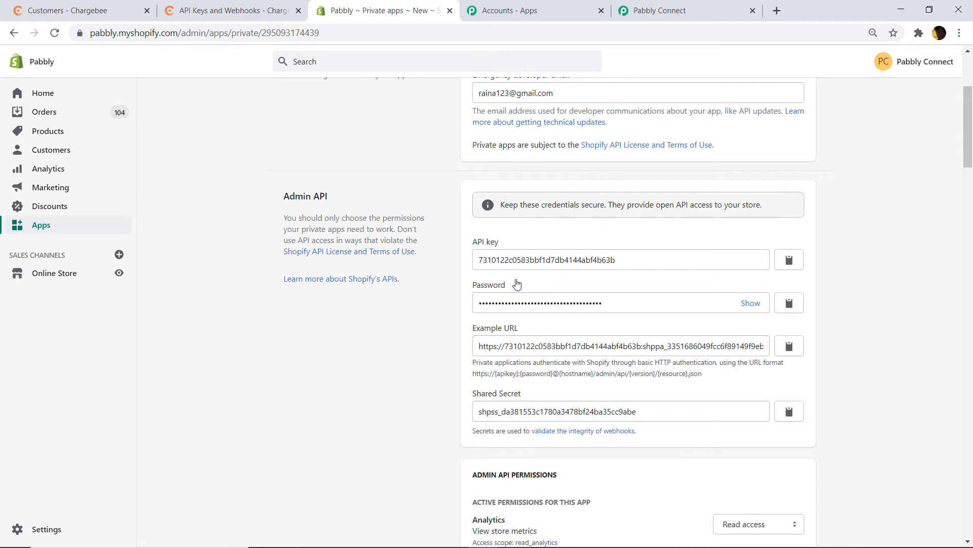
left_click(659, 10)
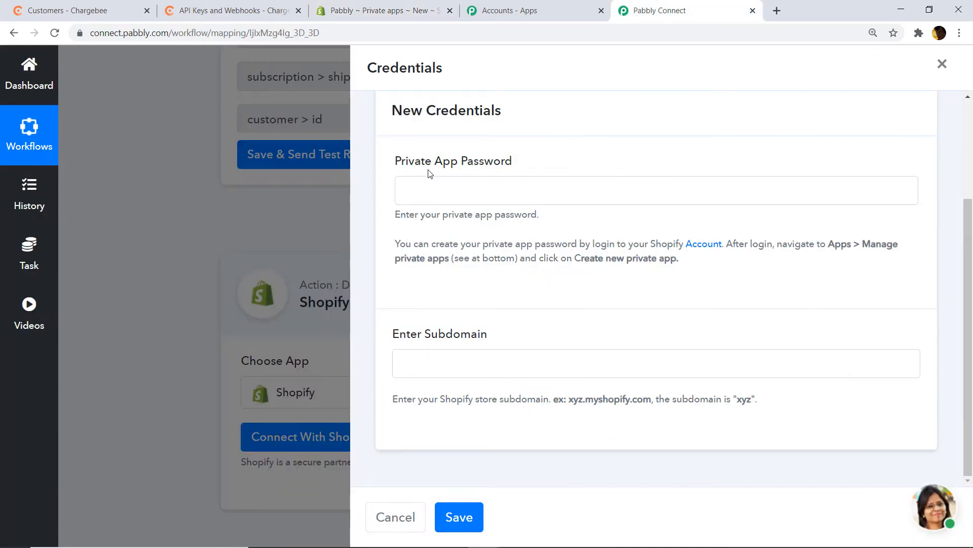
- Copy the Shopify private app password into Pabbly Connect's Private App Password field
left_click(396, 10)
left_click(752, 303)
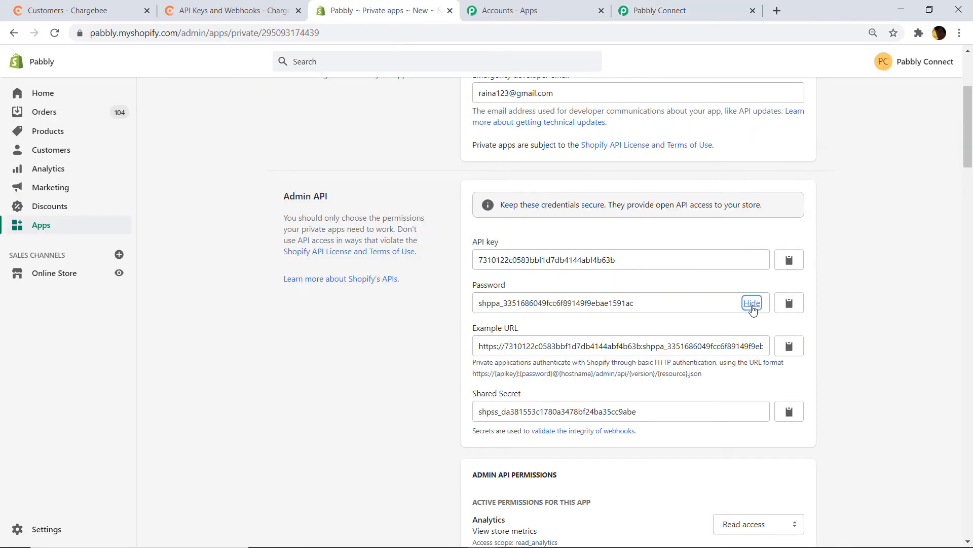
left_click(789, 302)
left_click(637, 11)
right_click(454, 186)
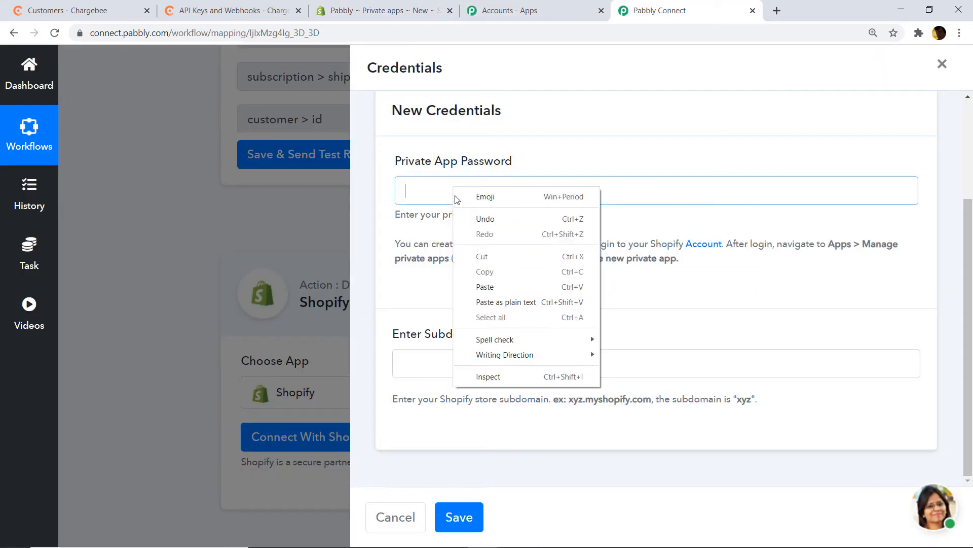
left_click(487, 286)
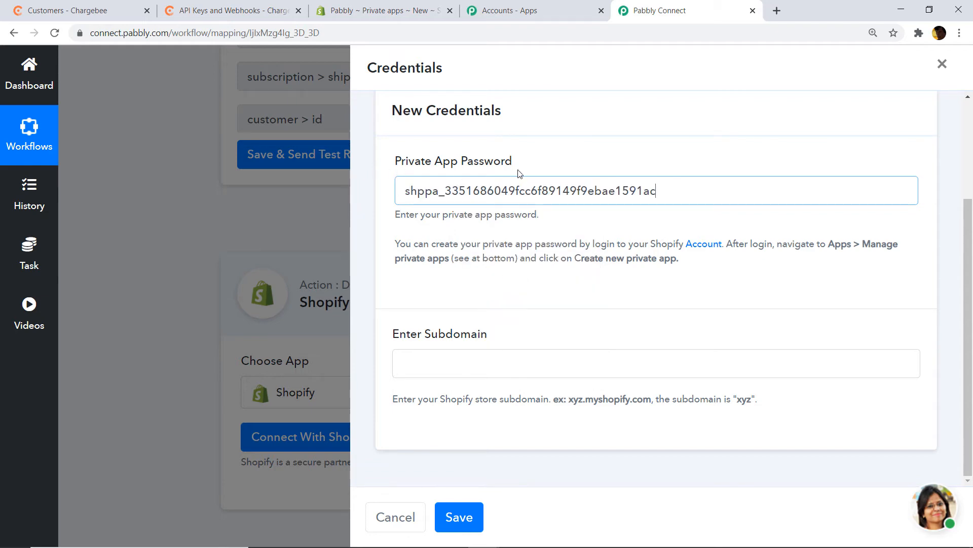
- Copy the subdomain 'pabbly' from the Shopify admin URL into the Subdomain field and save the connection
left_click(380, 10)
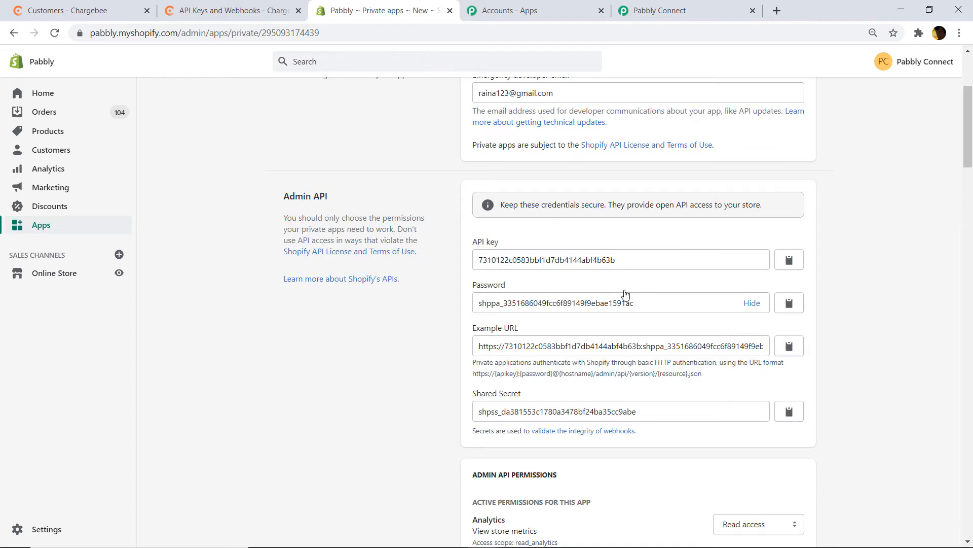
left_click(659, 11)
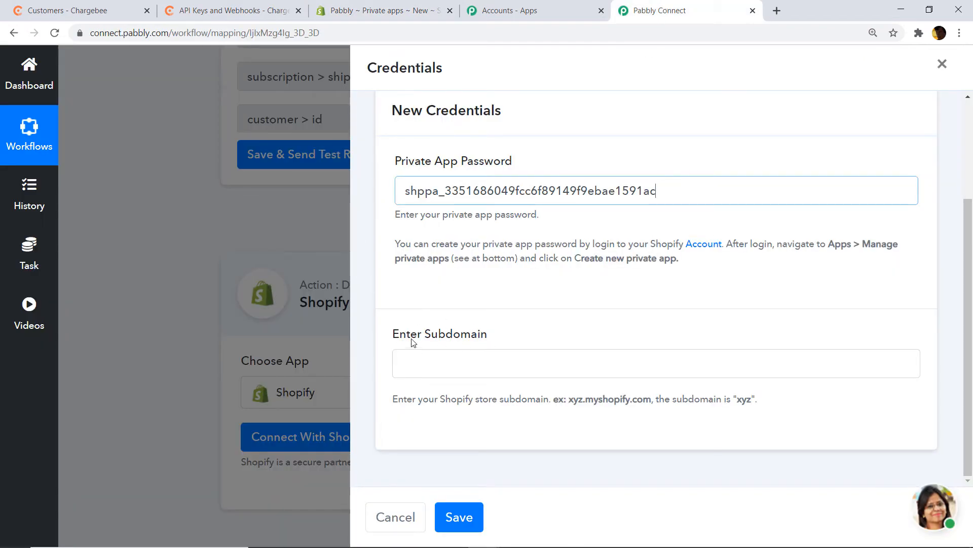
left_click(391, 5)
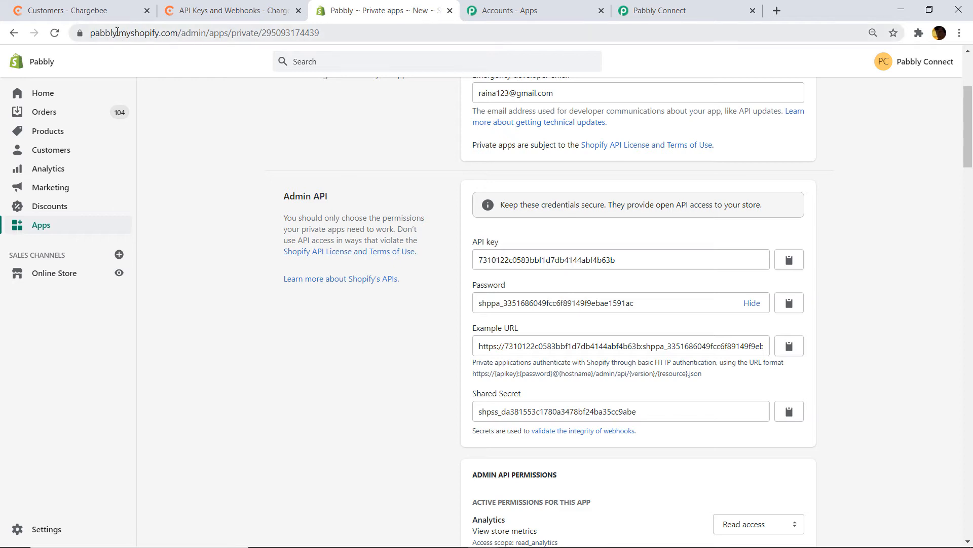
left_click_drag(116, 32, 81, 25)
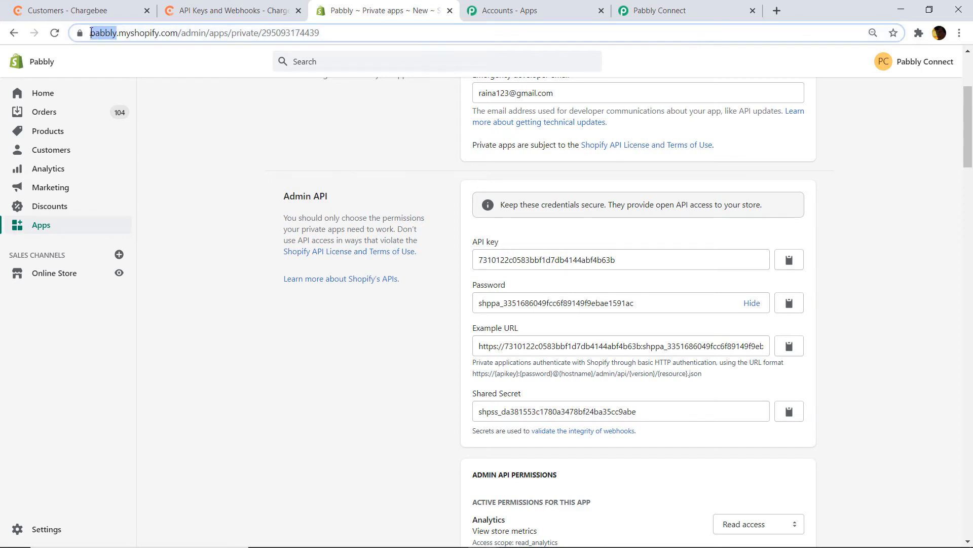
right_click(132, 31)
left_click(163, 99)
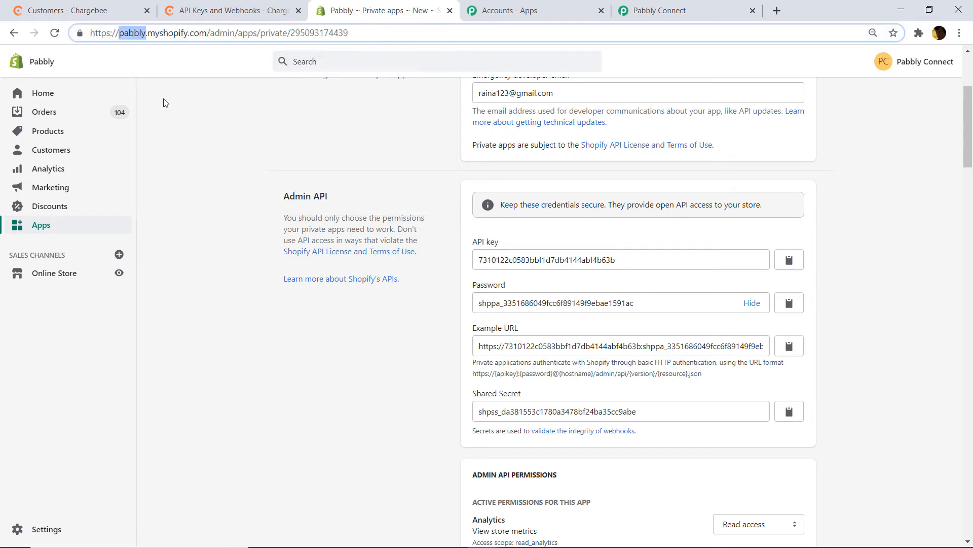
left_click(642, 7)
right_click(431, 364)
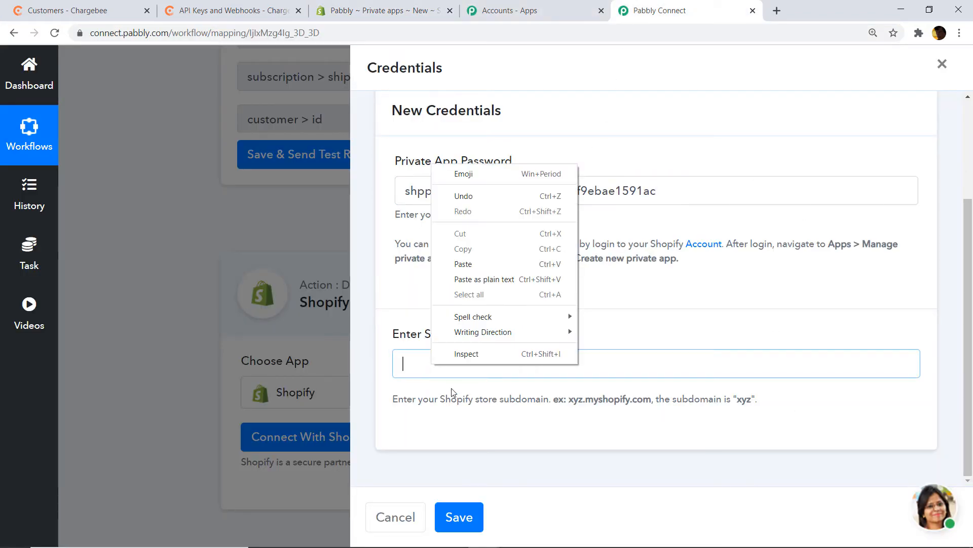
left_click(471, 279)
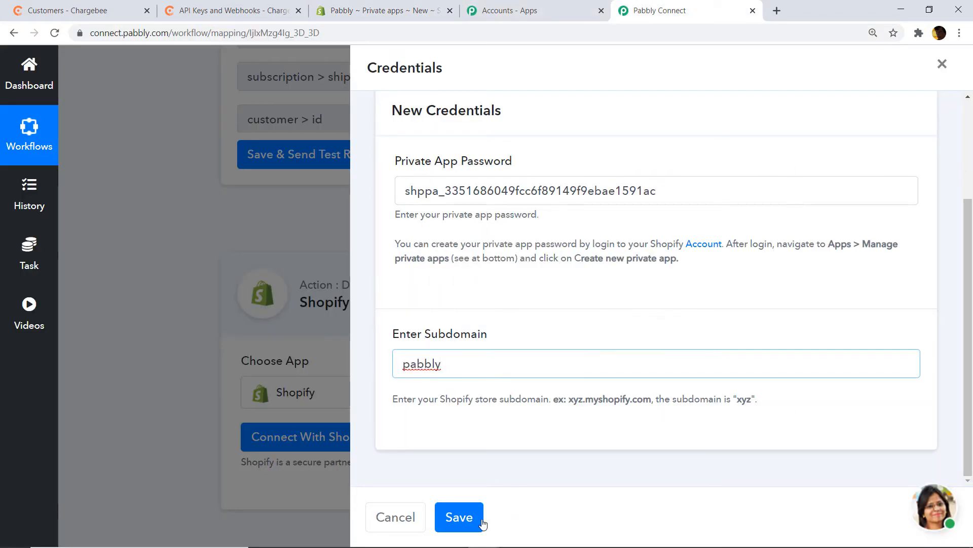
left_click(479, 519)
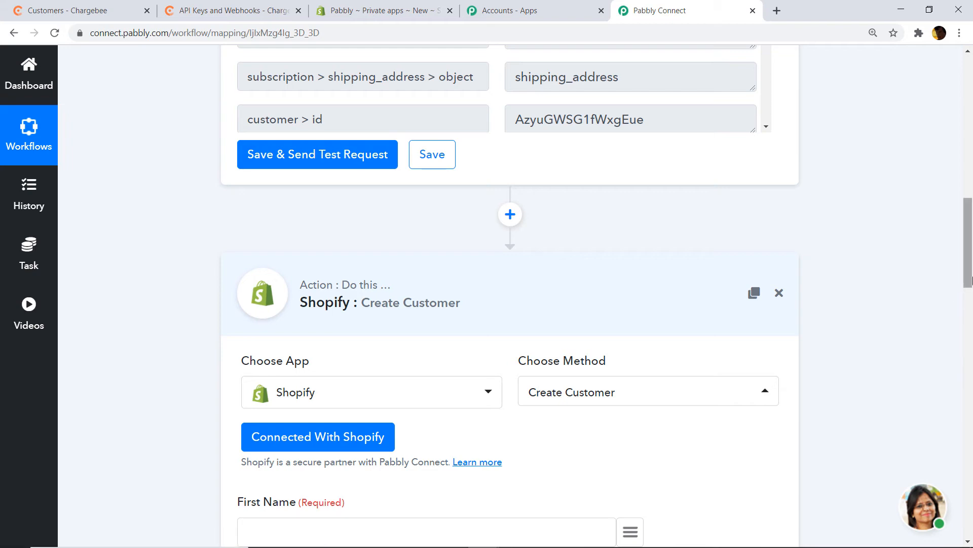
- Scroll down to show the Create Customer fields First Name, Last Name, Email Address and Address
left_click_drag(966, 284, 970, 337)
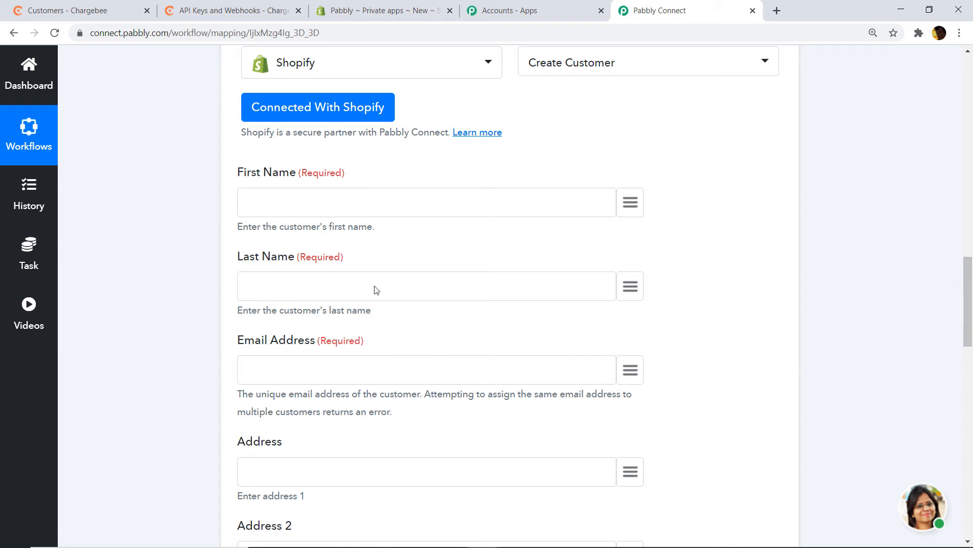
- Map First Name, Last Name and Email Address to Chargebee's shipping_address first_name, last_name and email
left_click(628, 203)
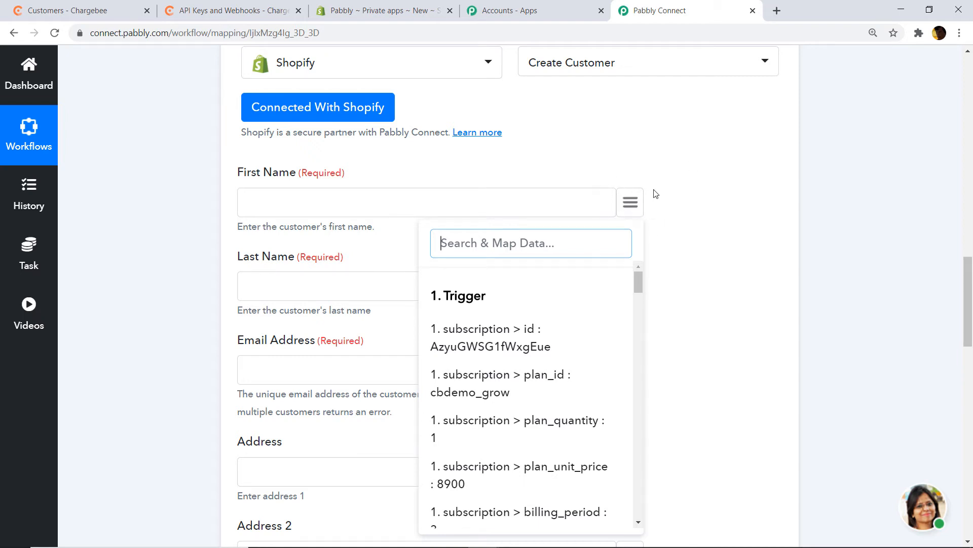
type("fi")
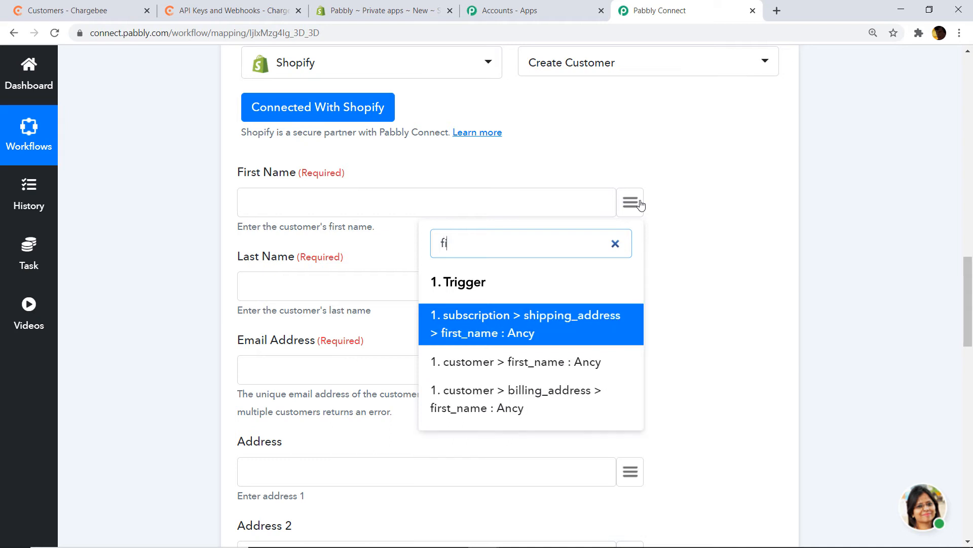
type("r")
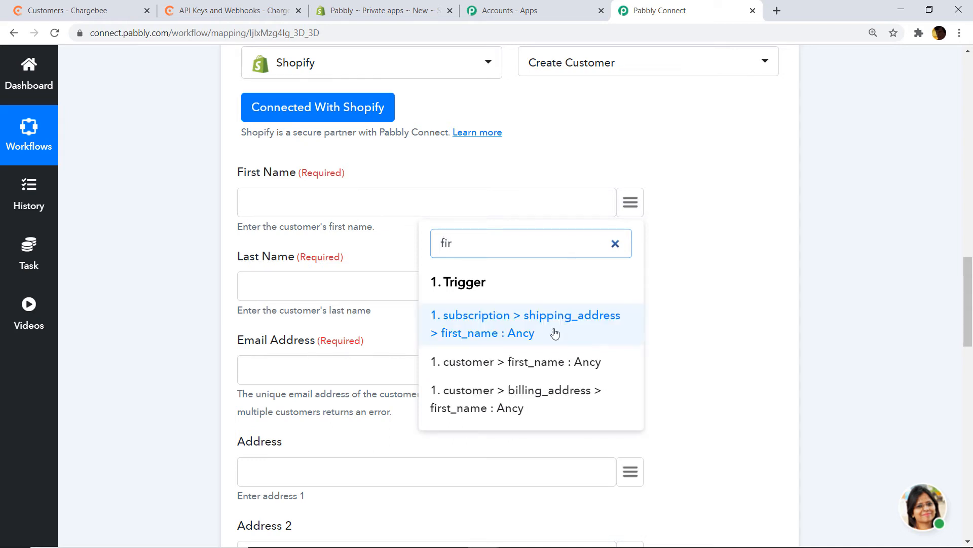
left_click(553, 332)
left_click(640, 289)
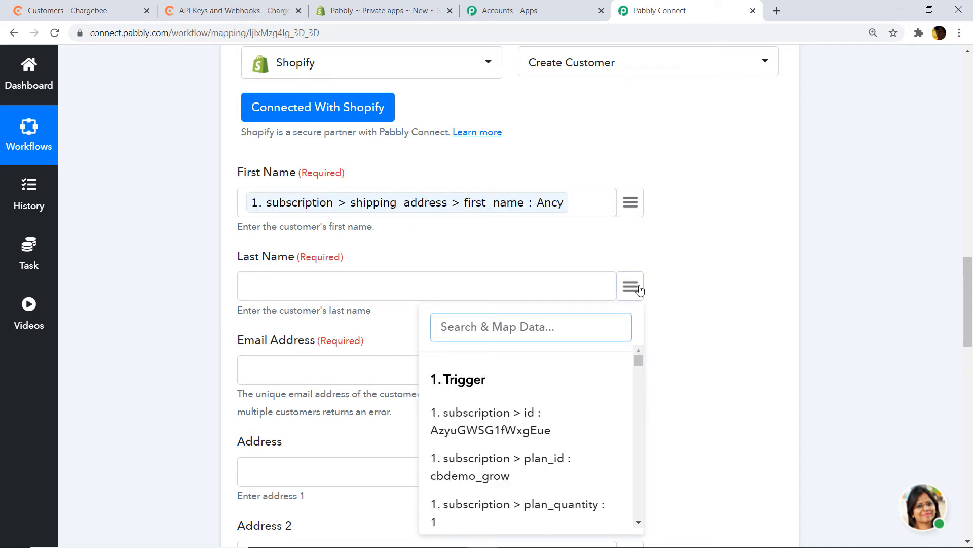
type("kent")
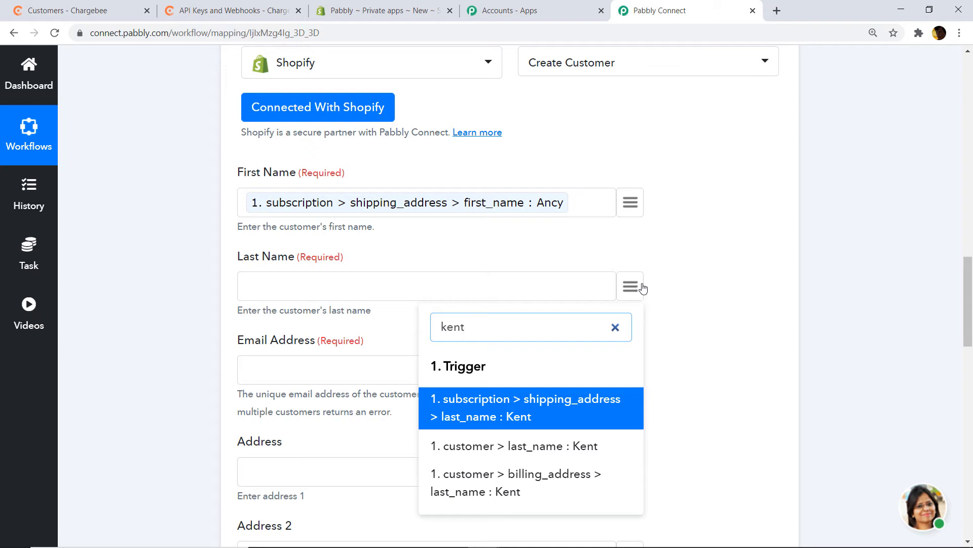
left_click(558, 414)
left_click(630, 370)
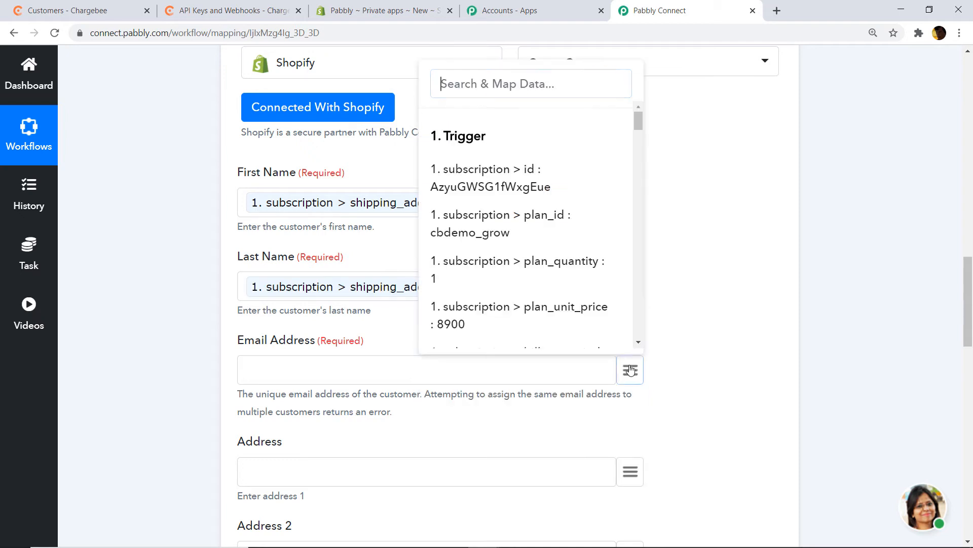
type("email")
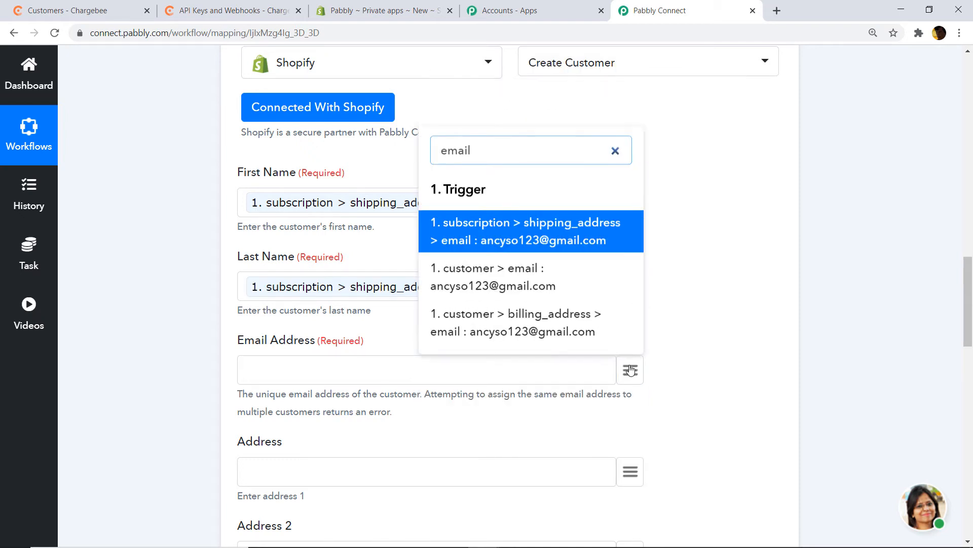
left_click(580, 248)
- Begin mapping the Address field by searching the trigger data for 'addre'
scroll(578, 273, "down", 4)
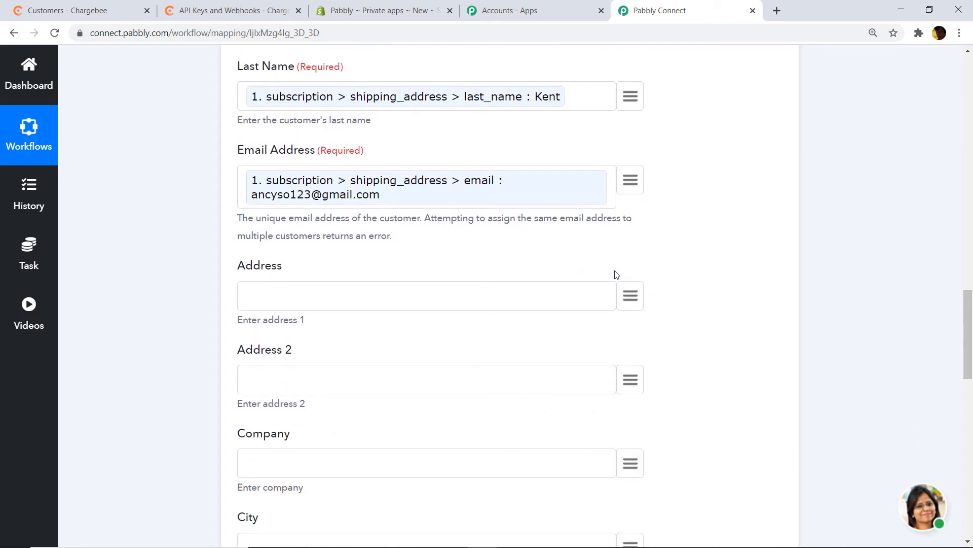
left_click(631, 296)
type("addr")
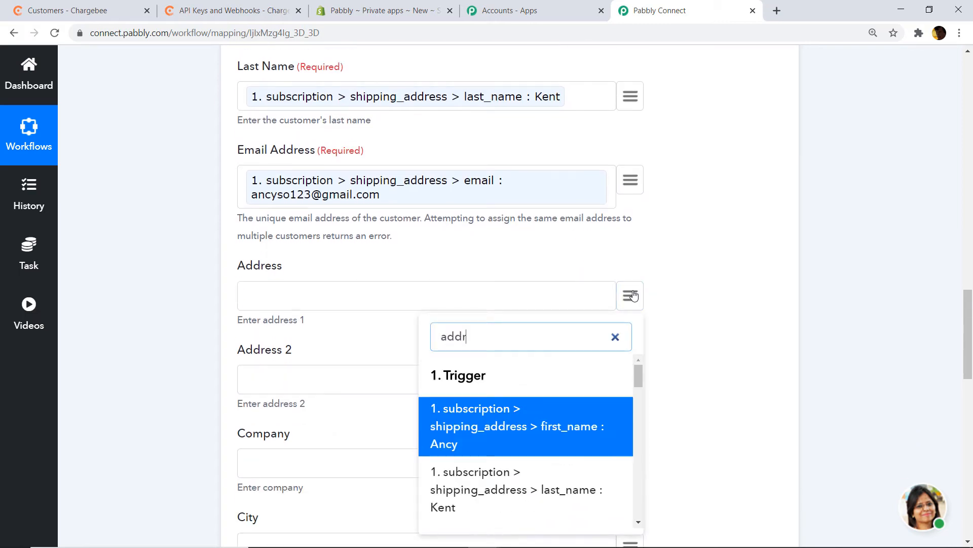
type("e")
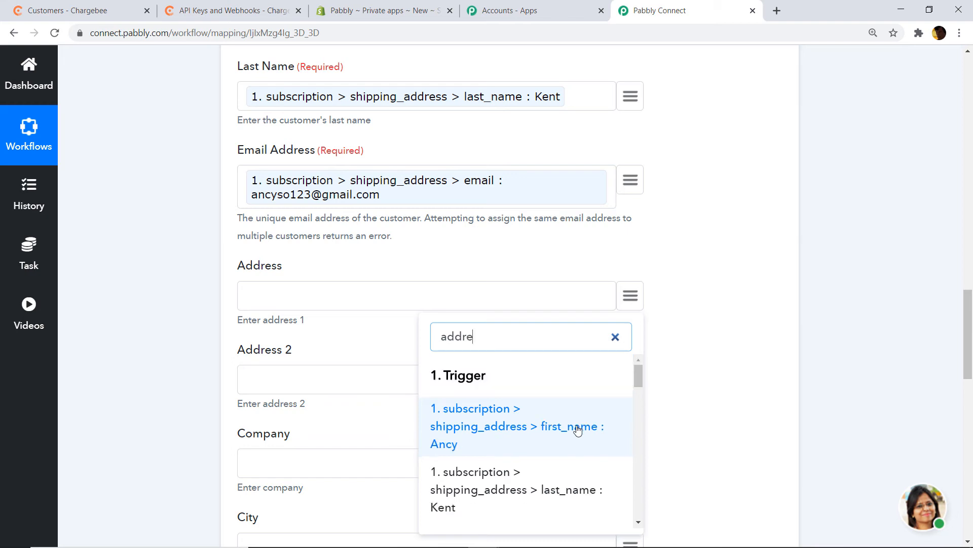
scroll(573, 416, "down", 3)
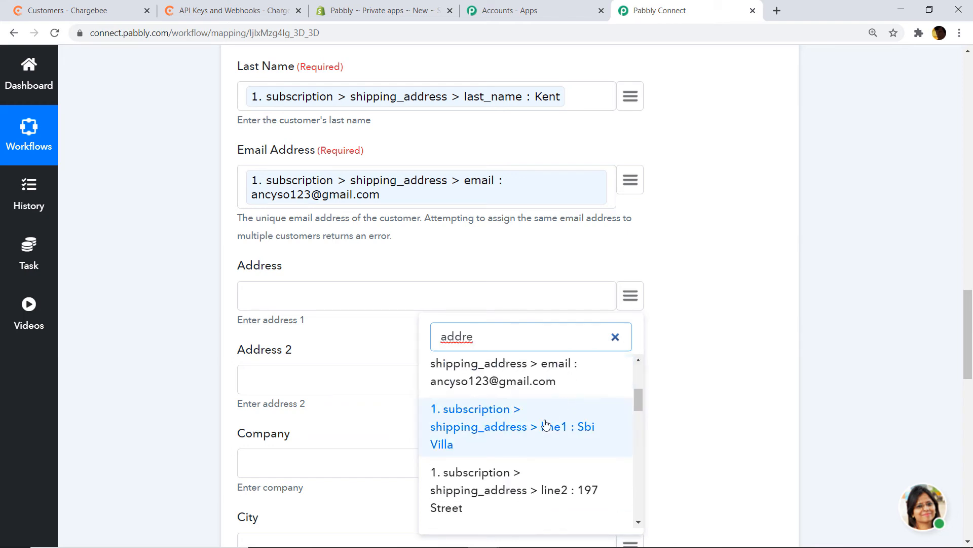
- Map shipping address line1, line2 and city Paris into Address, Address 2 and City
left_click(570, 426)
scroll(581, 388, "down", 2)
left_click(633, 255)
type("a")
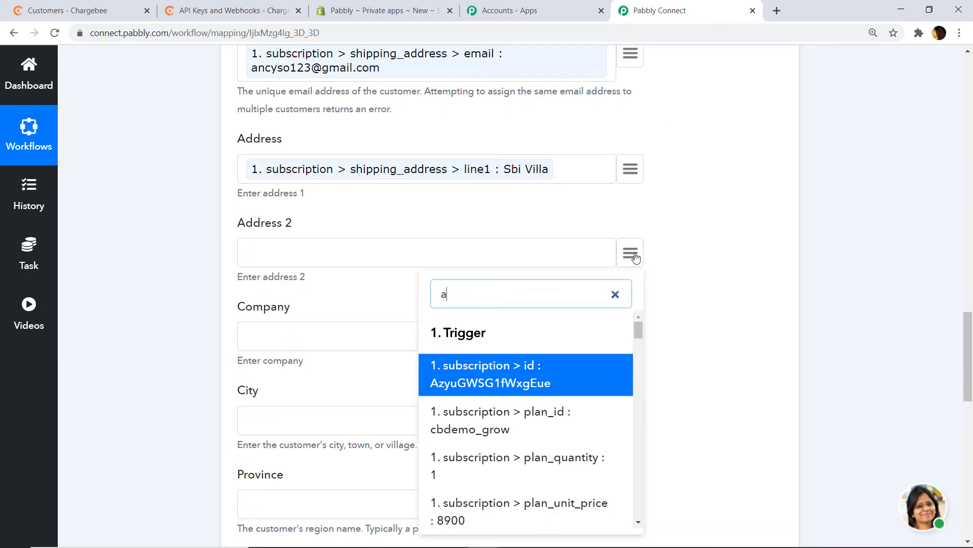
type("ddres")
scroll(505, 449, "down", 3)
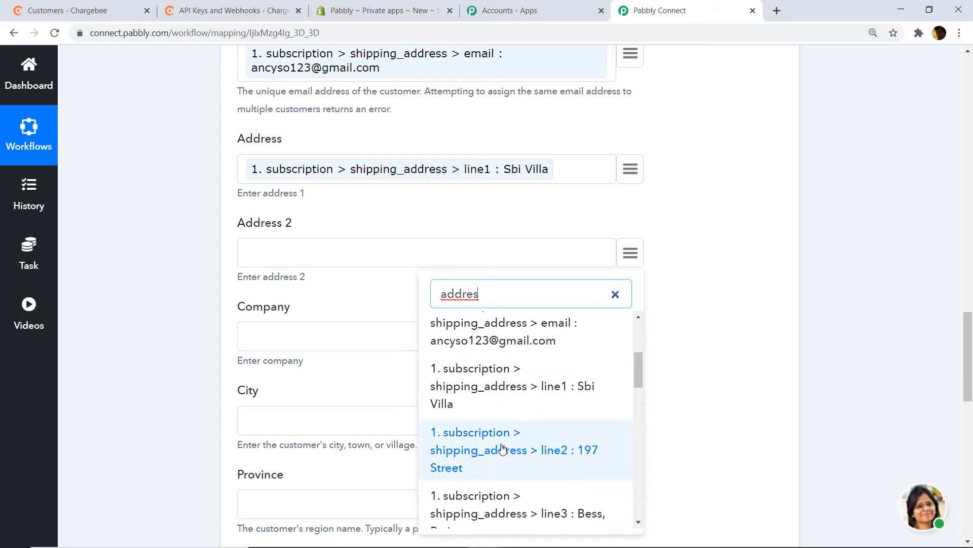
left_click(539, 449)
scroll(632, 235, "down", 2)
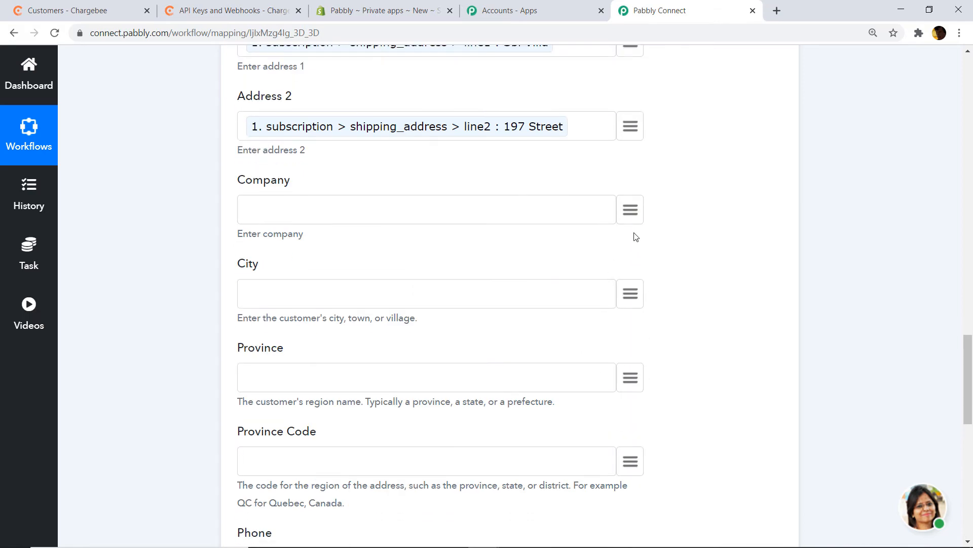
scroll(639, 254, "down", 1)
left_click(635, 235)
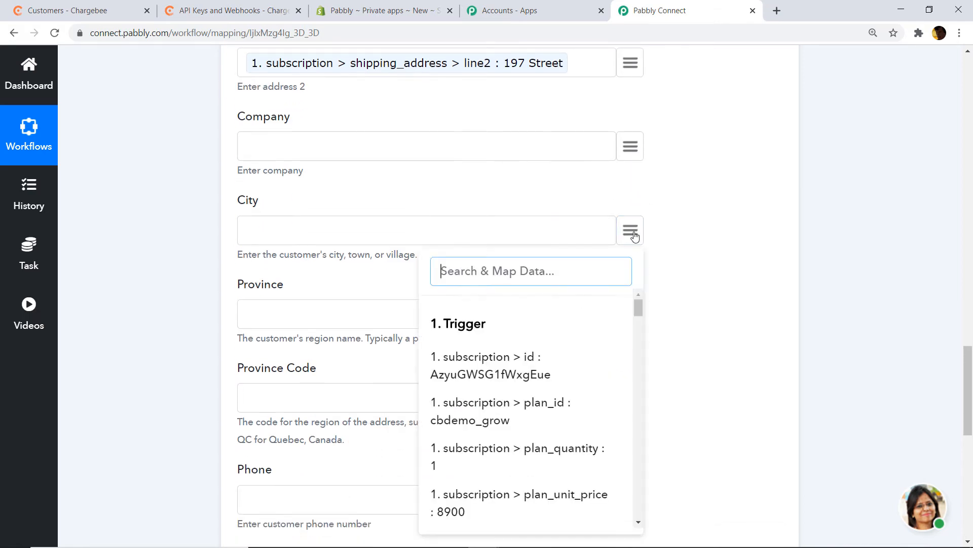
type("city")
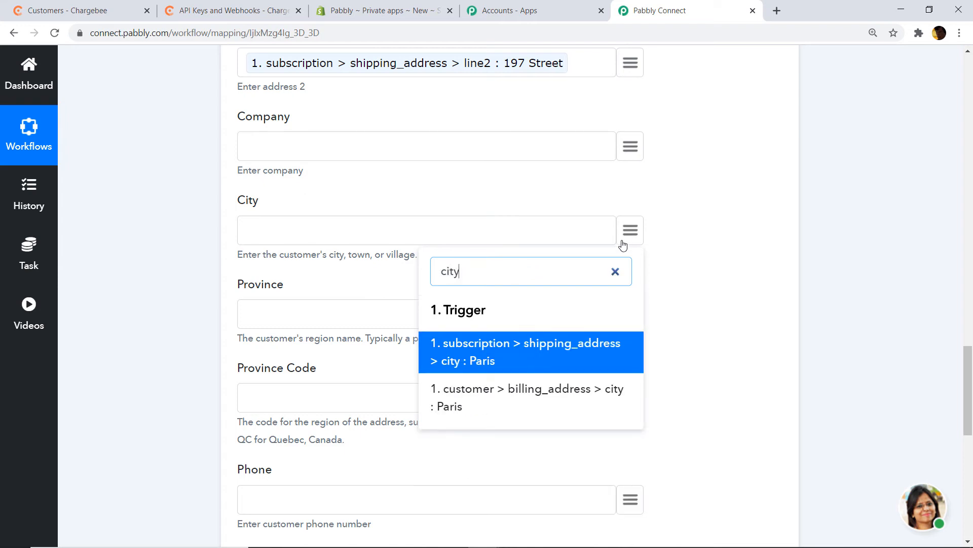
left_click(529, 350)
- Leave Province and Province Code unmapped, and map the customer's phone into Phone
scroll(567, 326, "down", 2)
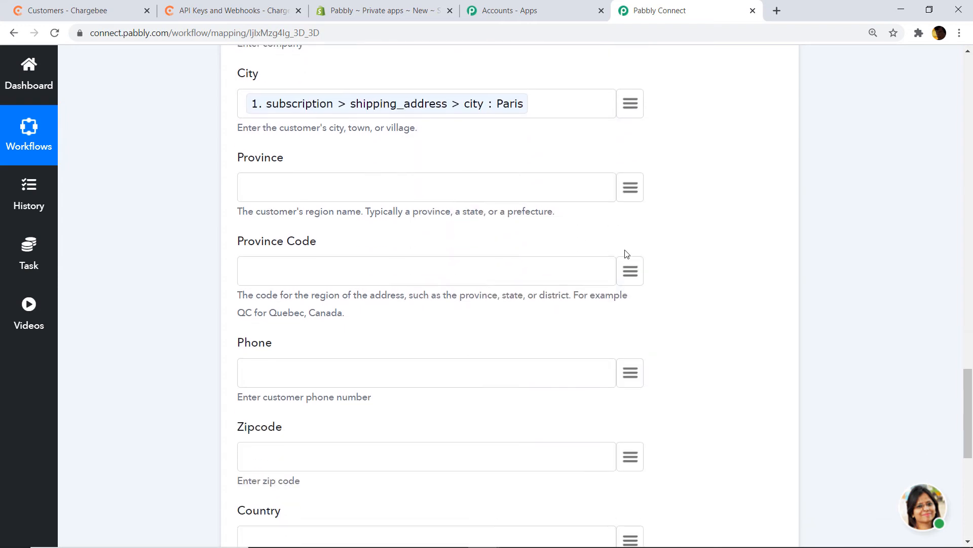
left_click(631, 191)
type("pr")
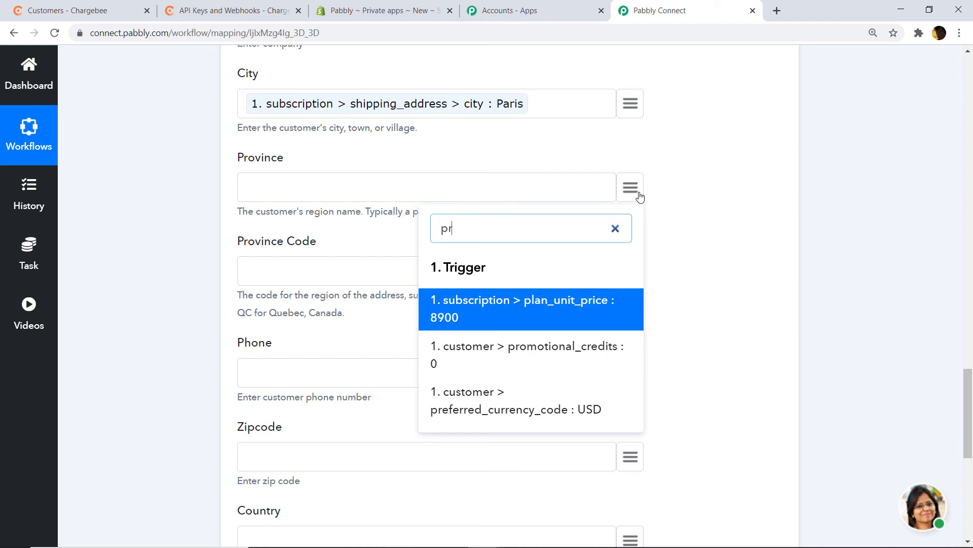
left_click(662, 238)
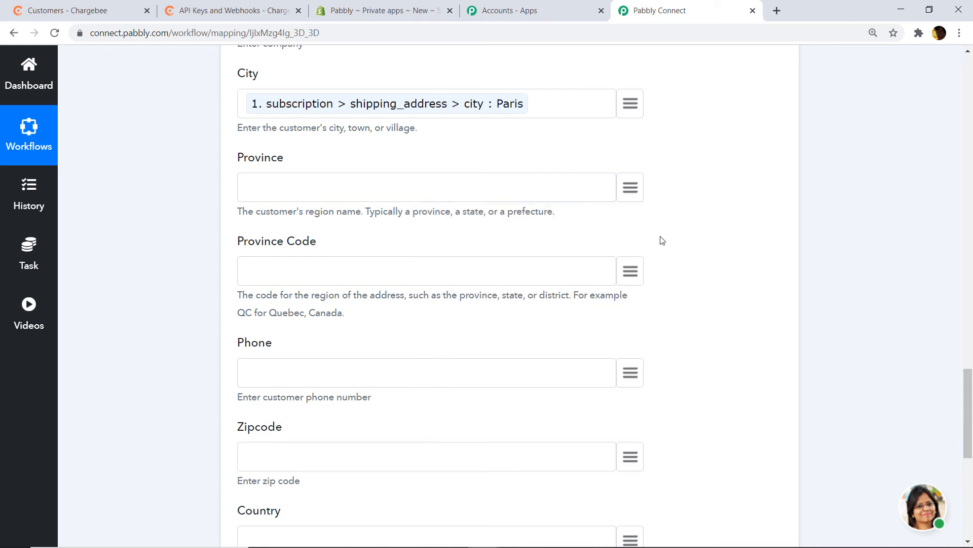
left_click(630, 271)
scroll(699, 265, "down", 1)
left_click(674, 292)
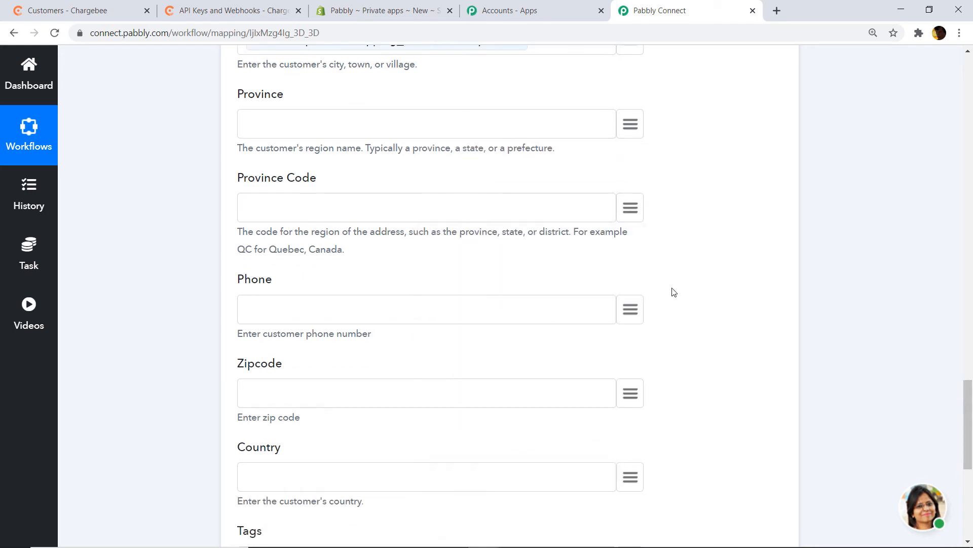
left_click(627, 309)
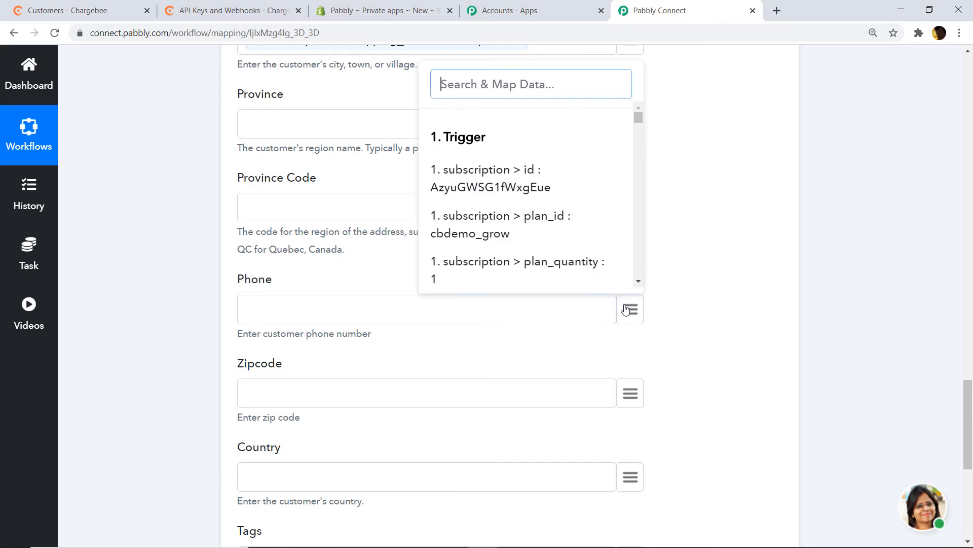
type("pho")
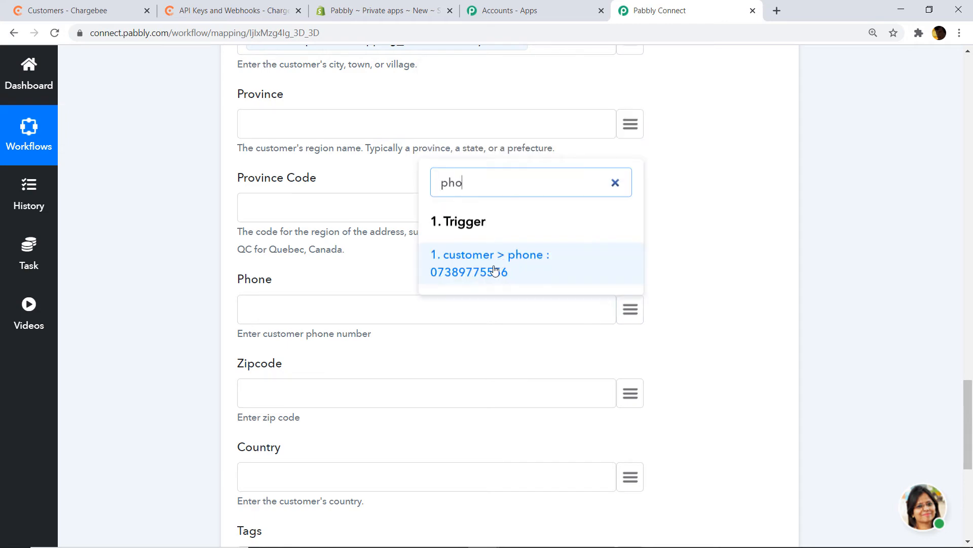
left_click(496, 269)
- Map the shipping zip code 75001 into the Zipcode field
scroll(510, 267, "down", 3)
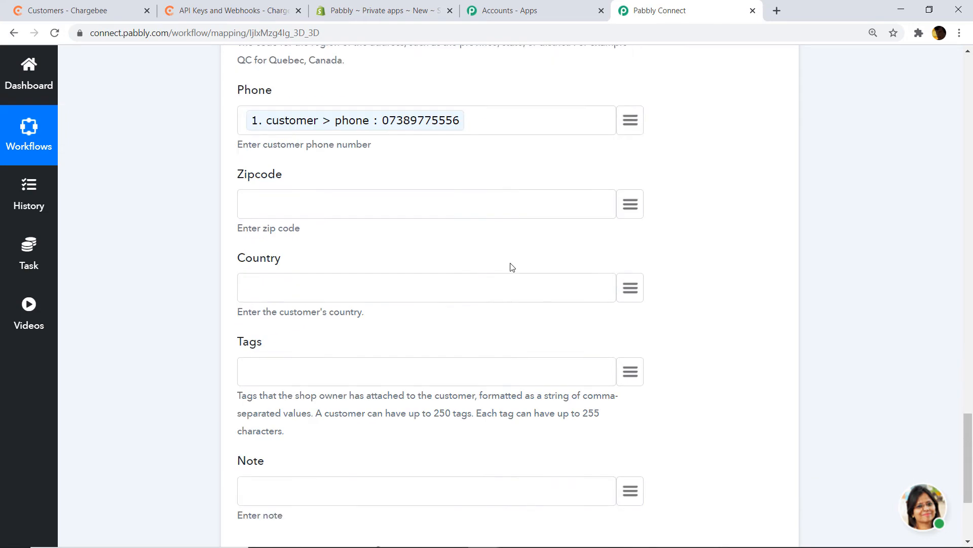
left_click(639, 206)
type("pos")
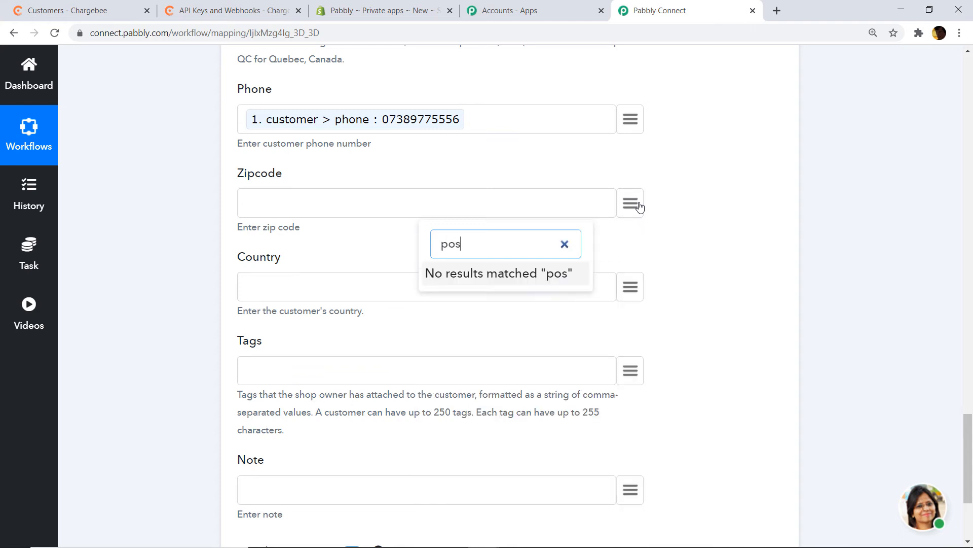
key("BackSpace")
key("BackSpace")
key("BackSpace")
type("75")
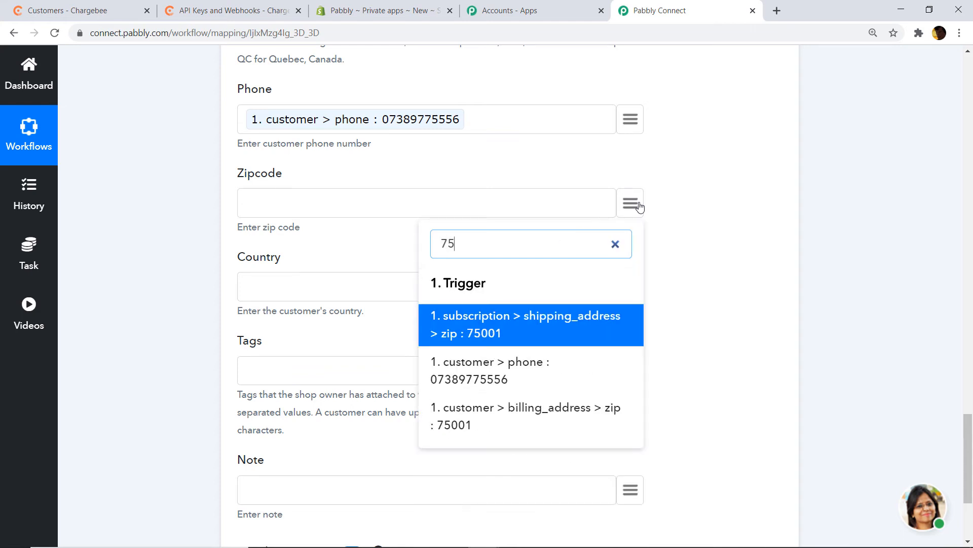
left_click(523, 318)
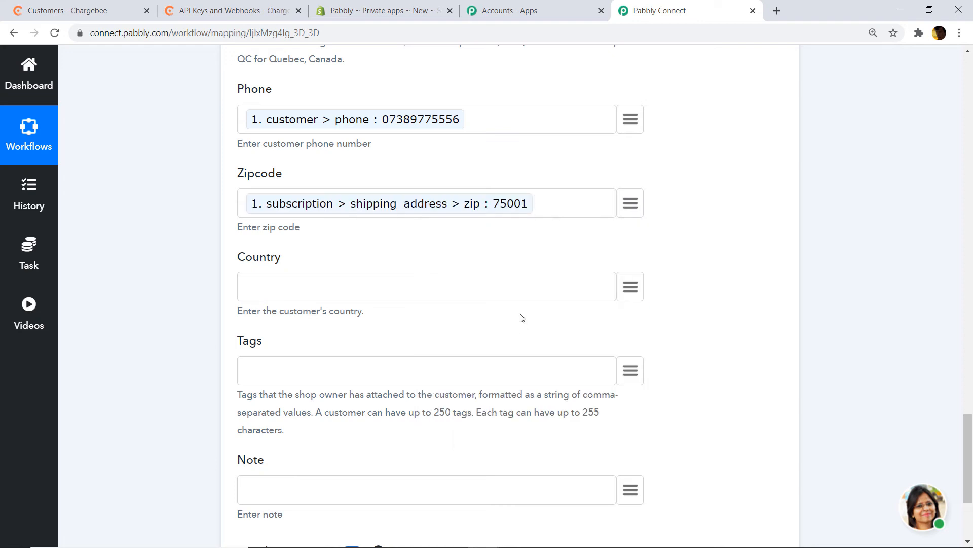
- Map the shipping country FR into the Country field
left_click(629, 286)
type("fra")
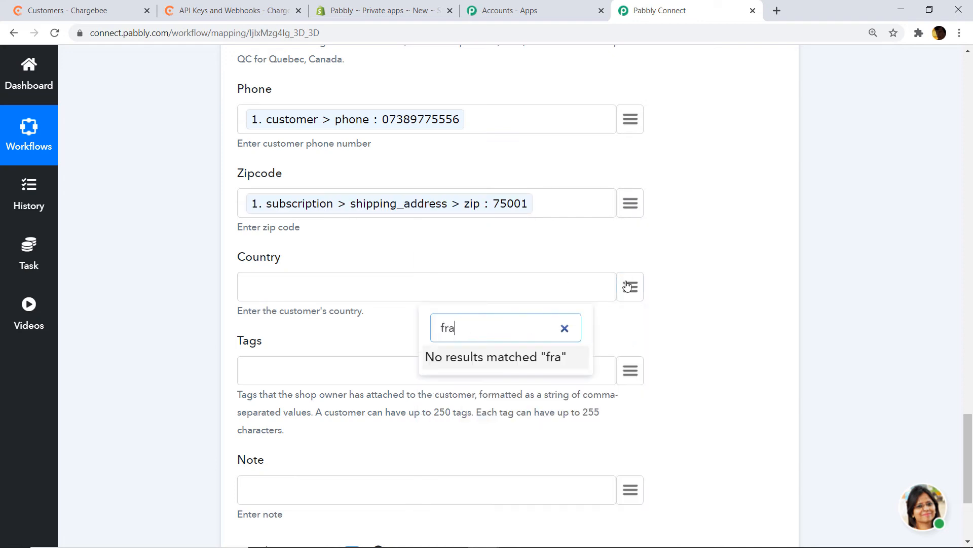
key("BackSpace")
key("BackSpace")
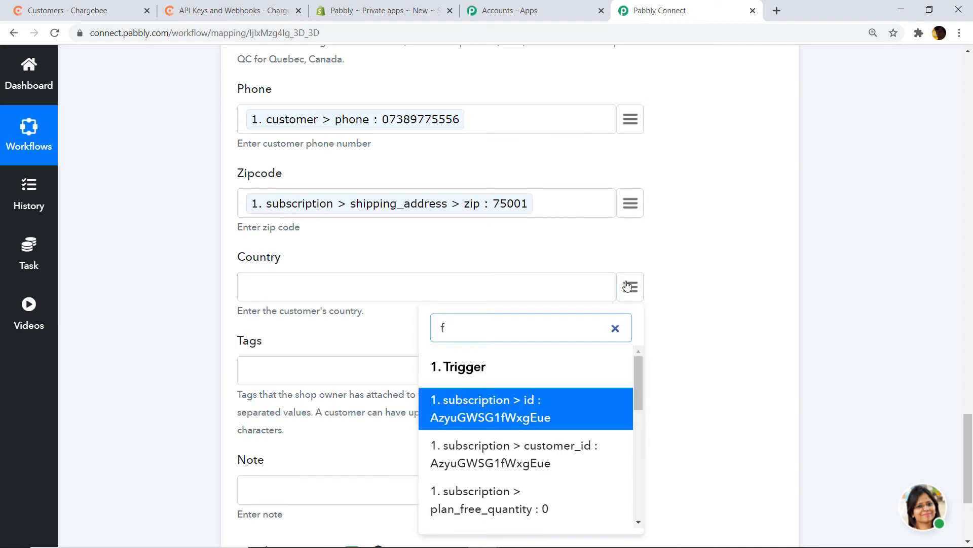
key("BackSpace")
type("fr")
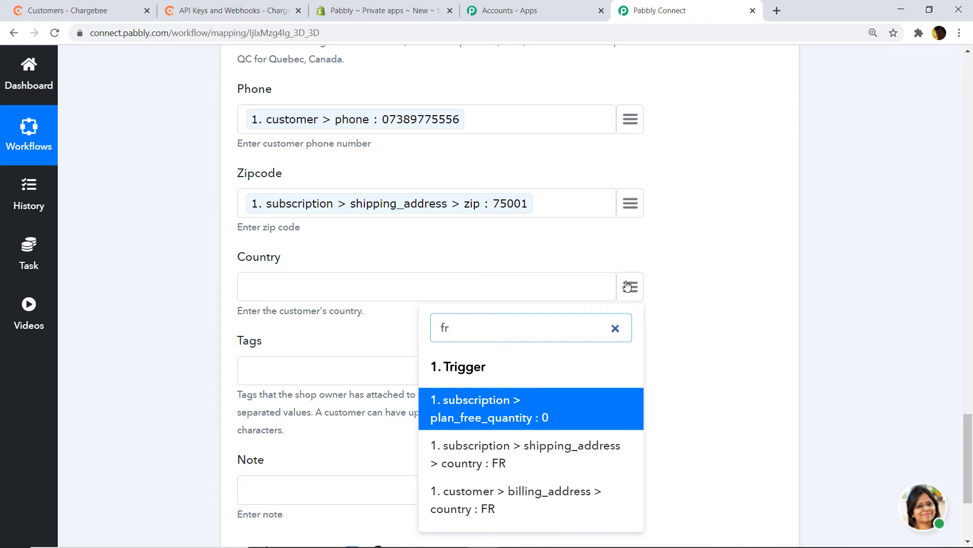
left_click(553, 454)
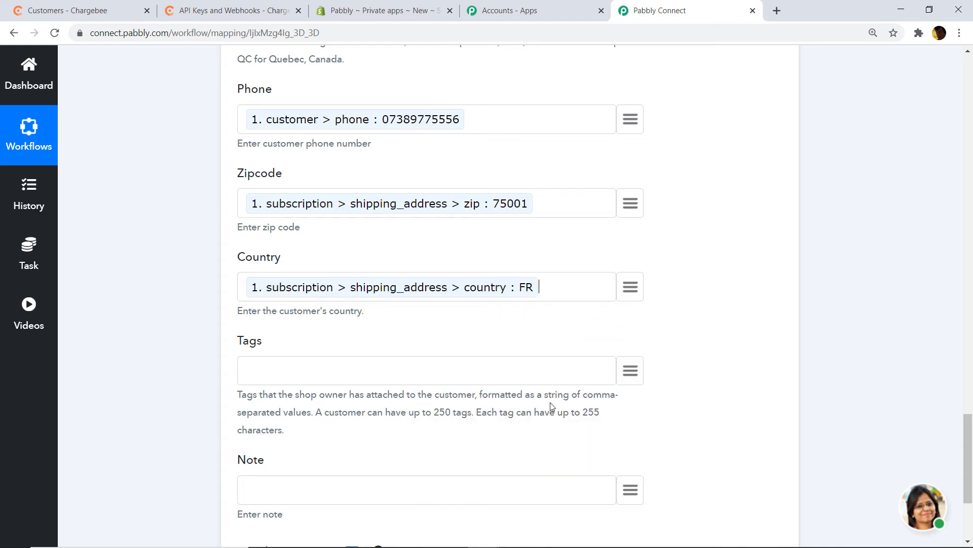
scroll(552, 406, "down", 3)
scroll(604, 249, "down", 2)
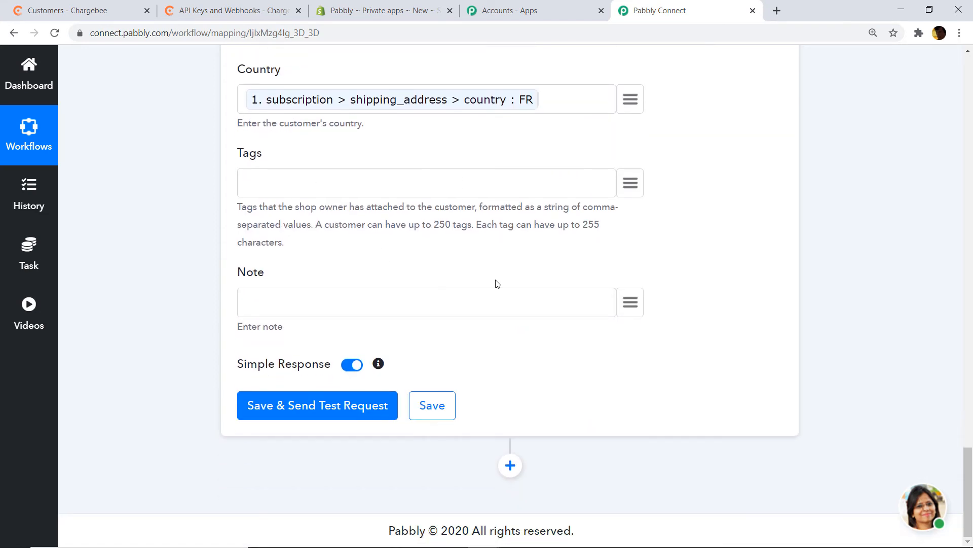
scroll(683, 320, "up", 15)
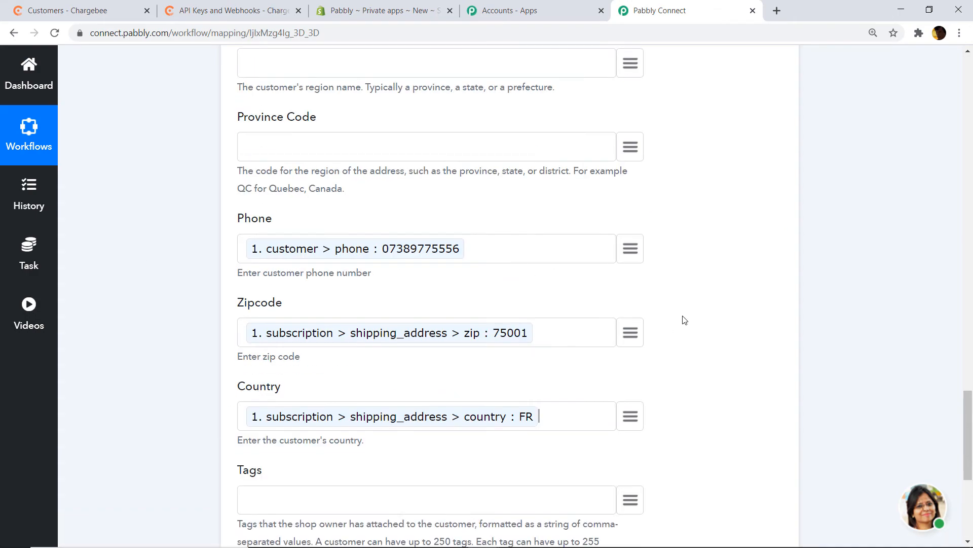
scroll(531, 261, "up", 7)
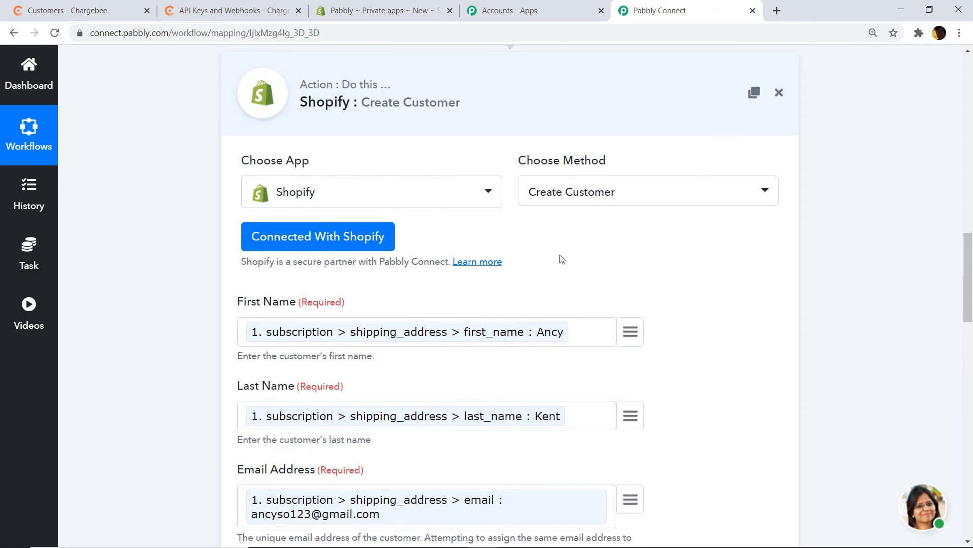
- Save and test the Shopify Create Customer action, then bring up the Shopify admin
scroll(561, 258, "down", 13)
scroll(558, 268, "down", 10)
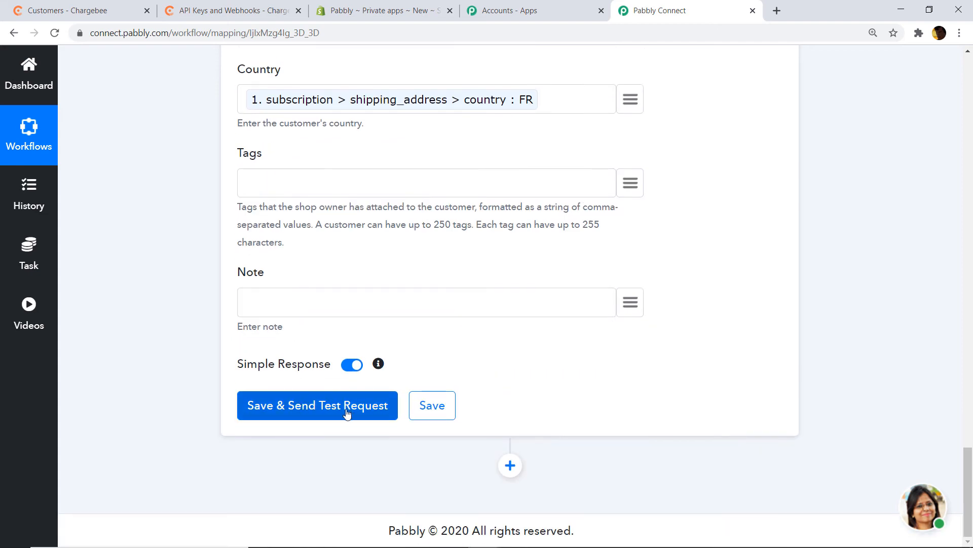
left_click(300, 408)
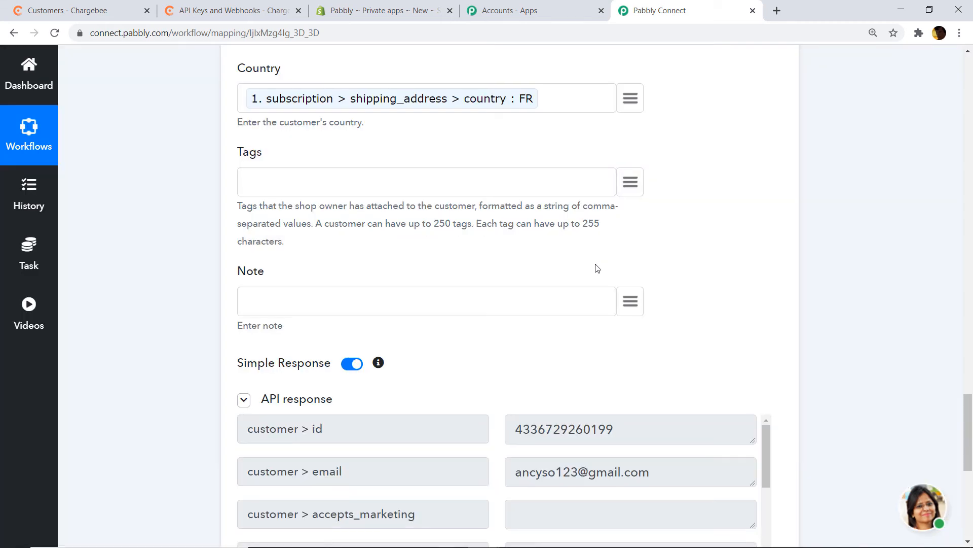
scroll(596, 269, "down", 3)
scroll(398, 278, "down", 1)
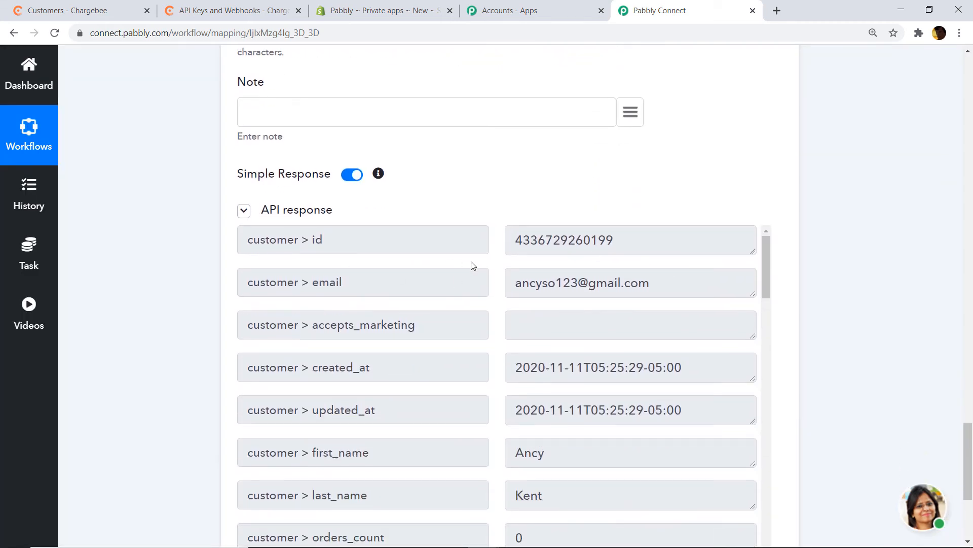
left_click(394, 7)
scroll(104, 176, "up", 4)
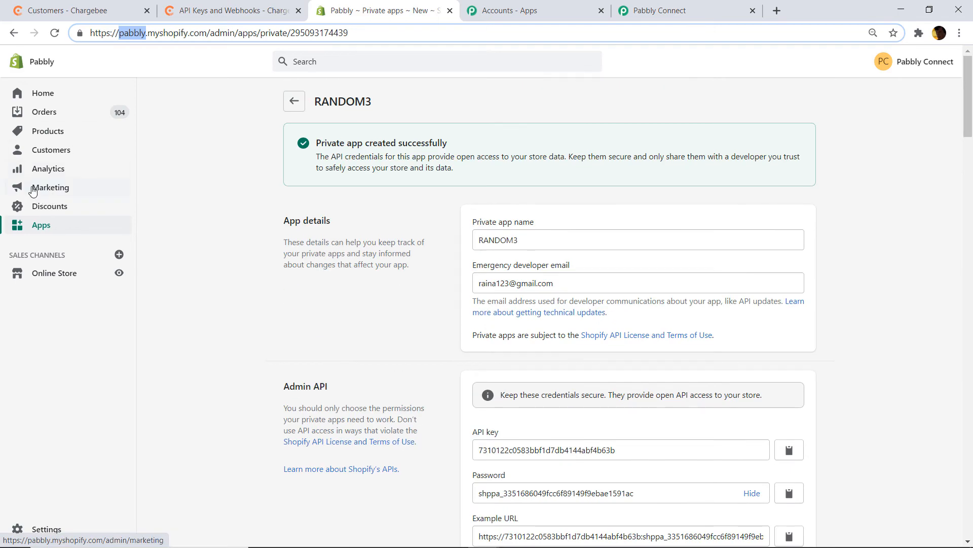
- Open the Customers list and the new Paris, France customer's record
left_click(58, 150)
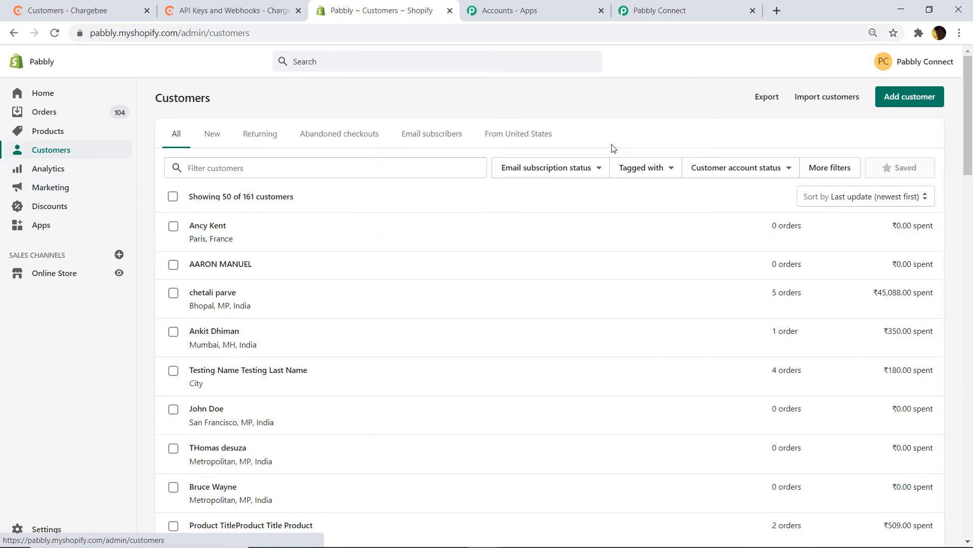
left_click(226, 234)
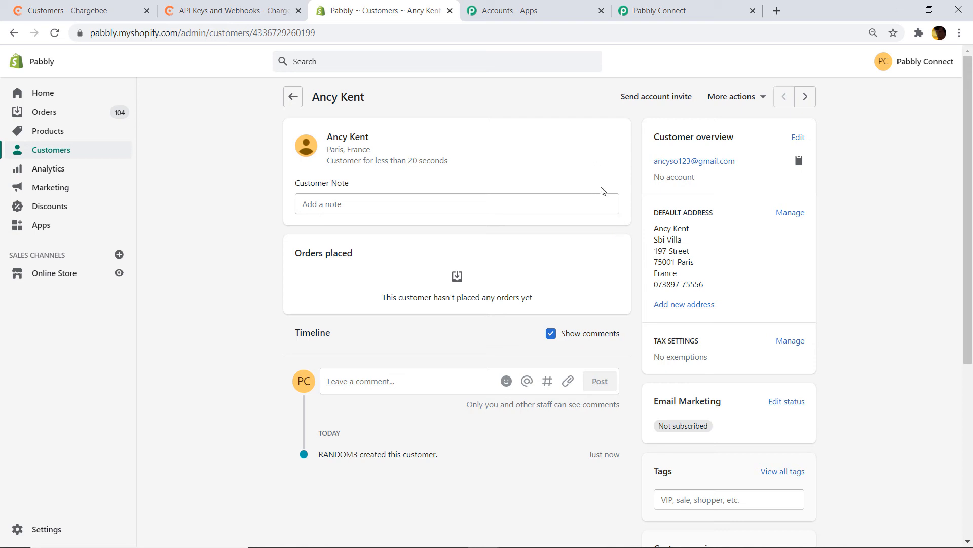
- Collapse the Shopify and Chargebee steps in Pabbly, then open Chargebee's Subscriptions list
left_click(662, 11)
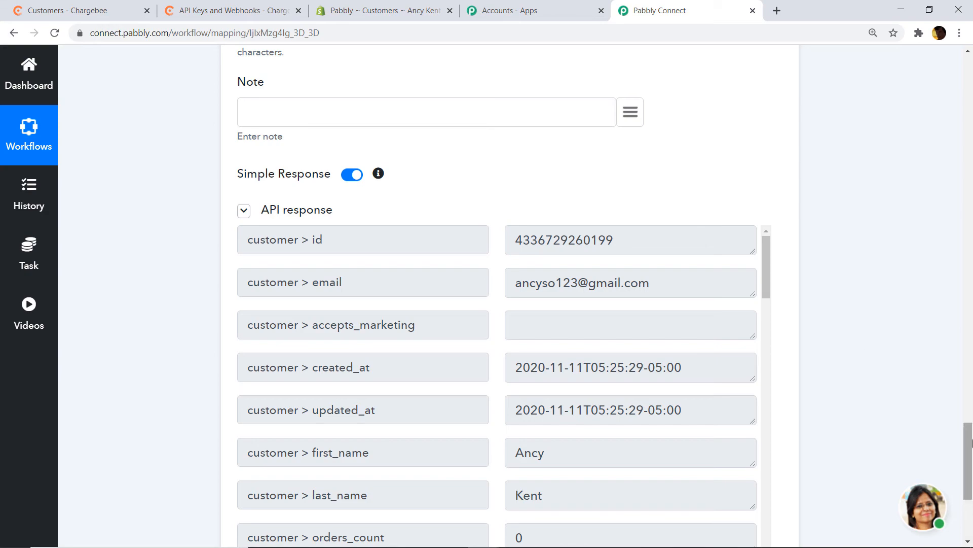
left_click_drag(968, 456, 969, 228)
left_click(632, 108)
scroll(476, 211, "up", 10)
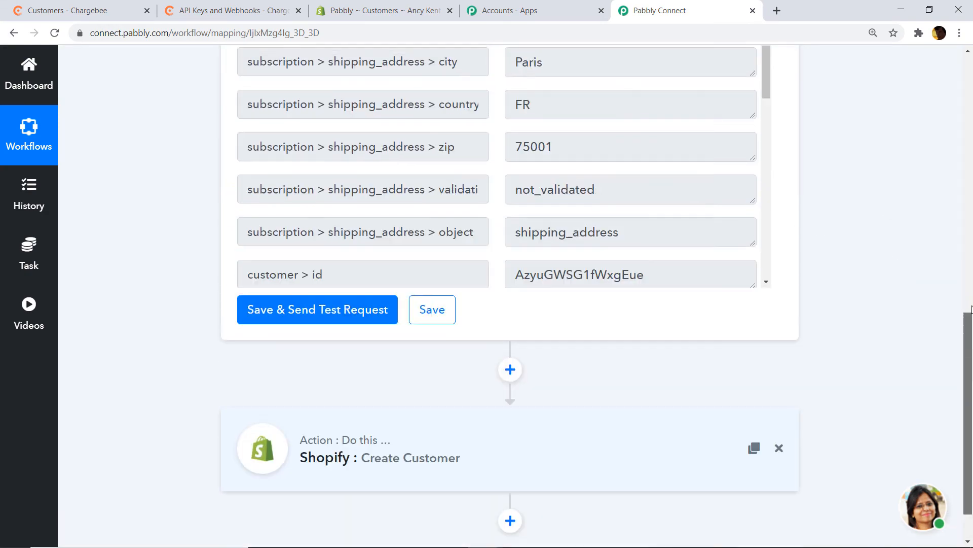
left_click(480, 189)
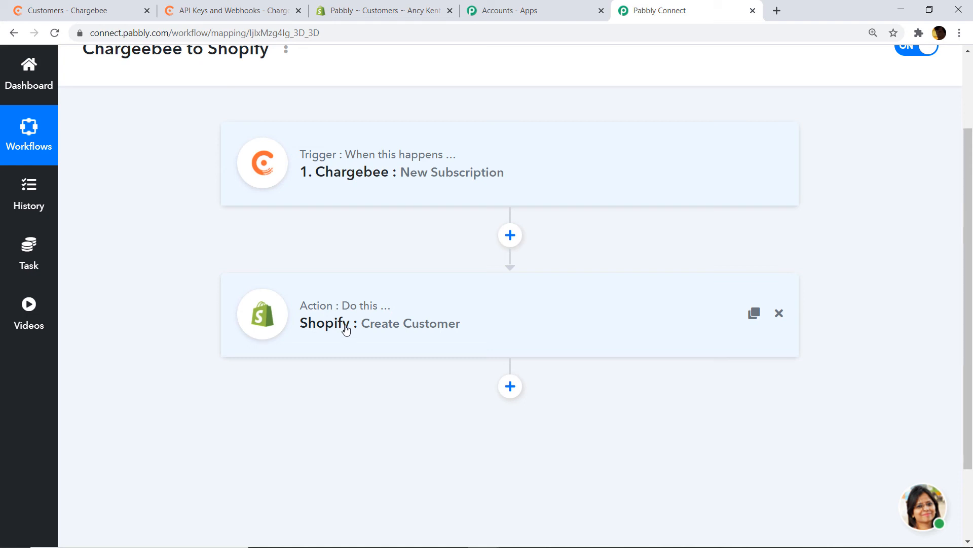
left_click(119, 6)
left_click(53, 230)
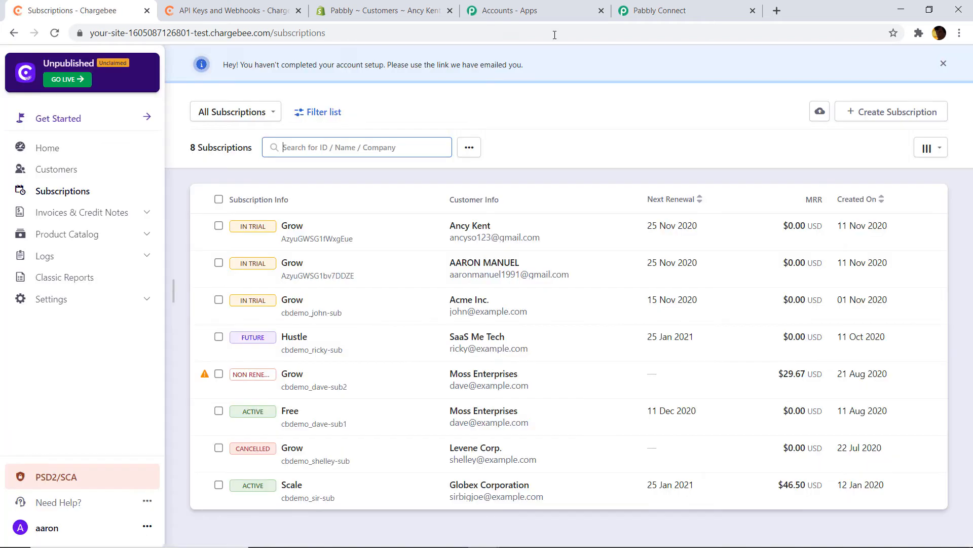
- Dismiss the setup notice, start a new subscription and enter the customer's first and last name
left_click(943, 64)
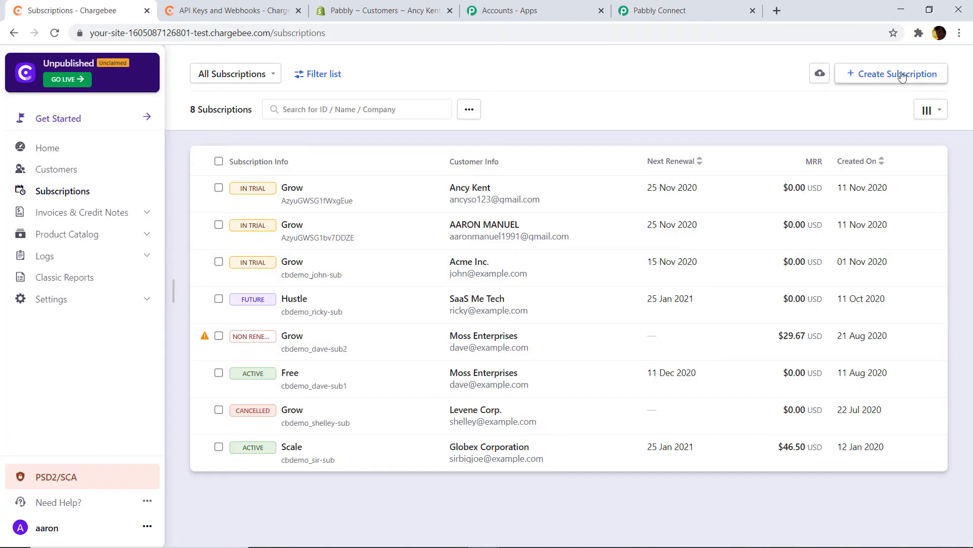
left_click(886, 76)
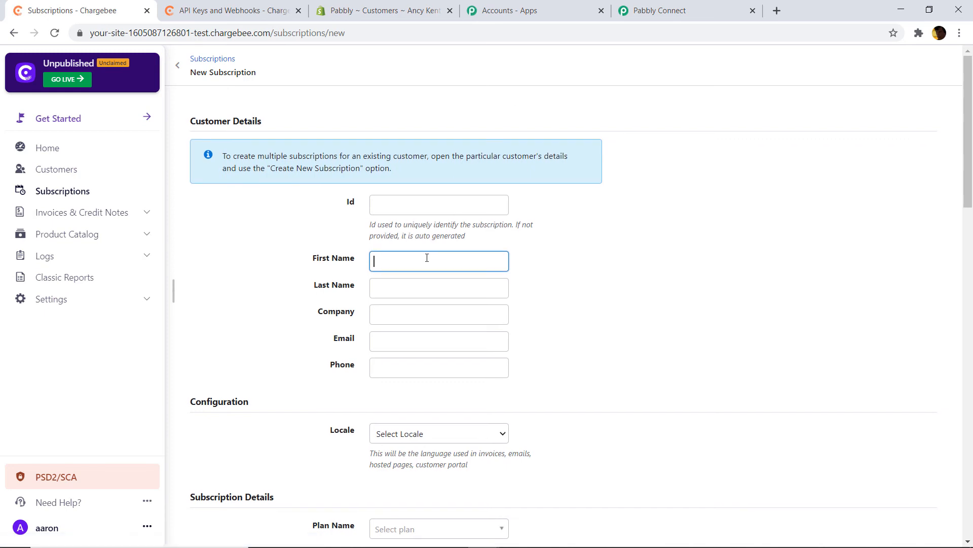
left_click(422, 286)
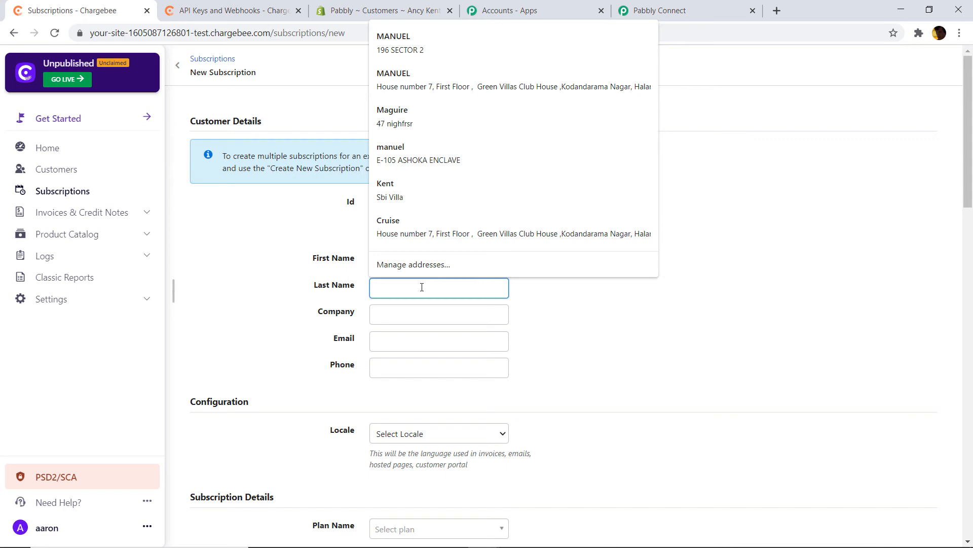
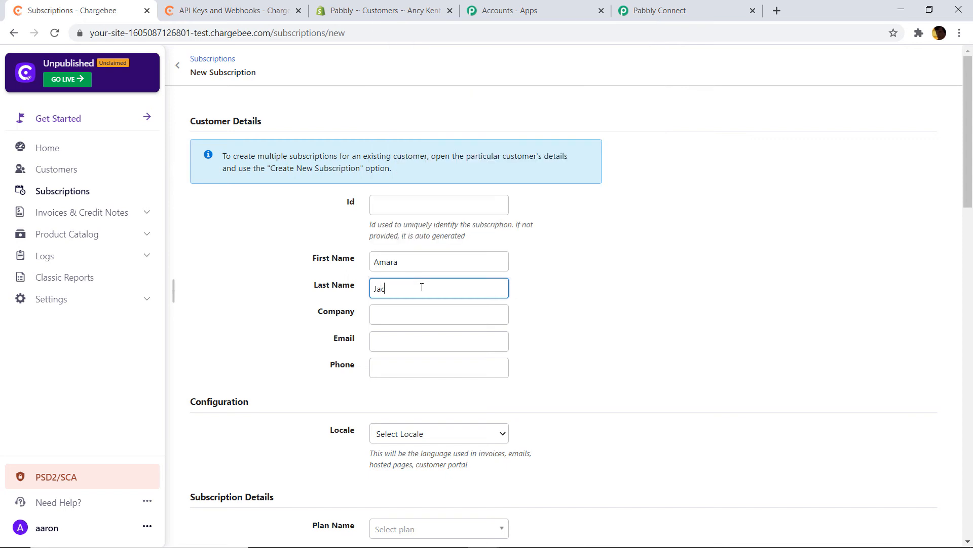
- Enter the customer's e-mail address and phone number
scroll(408, 314, "down", 1)
left_click(425, 282)
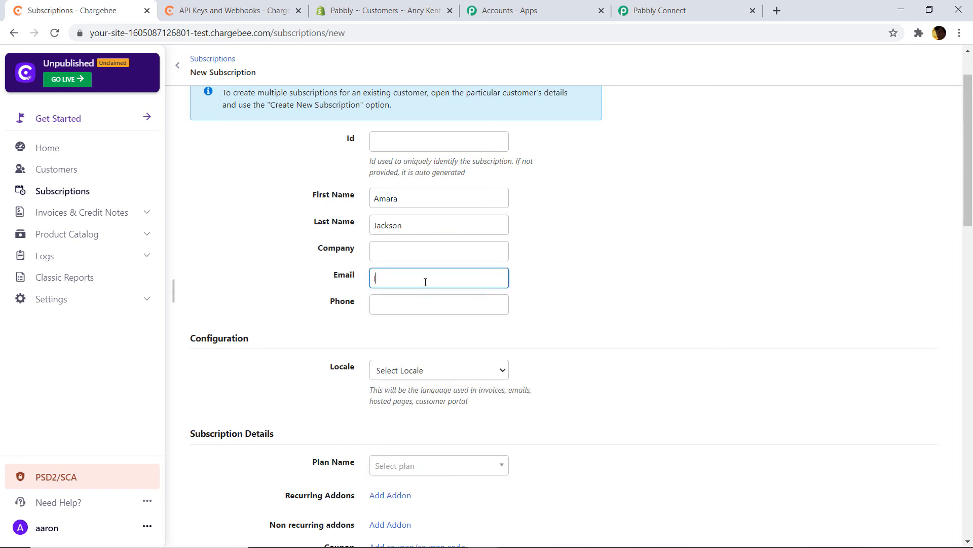
left_click(406, 307)
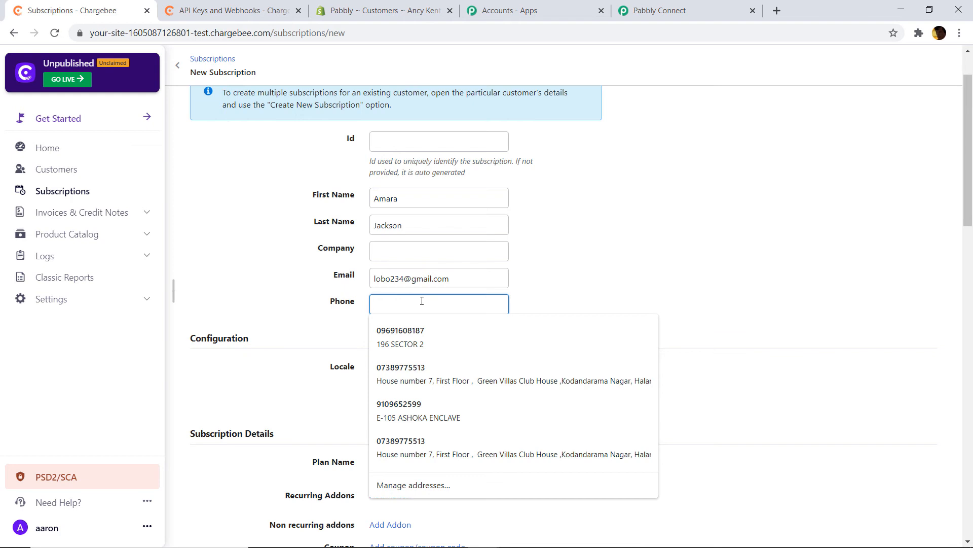
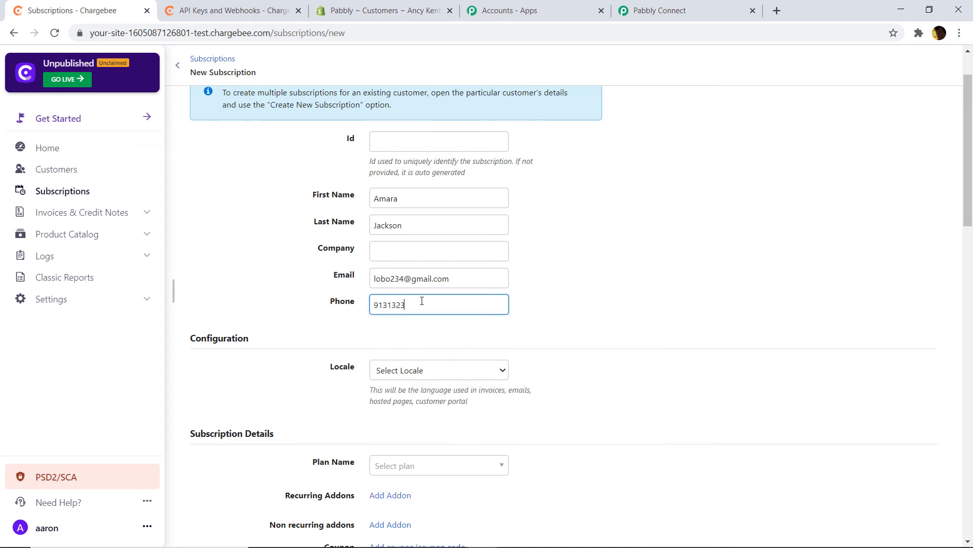
scroll(431, 309, "down", 1)
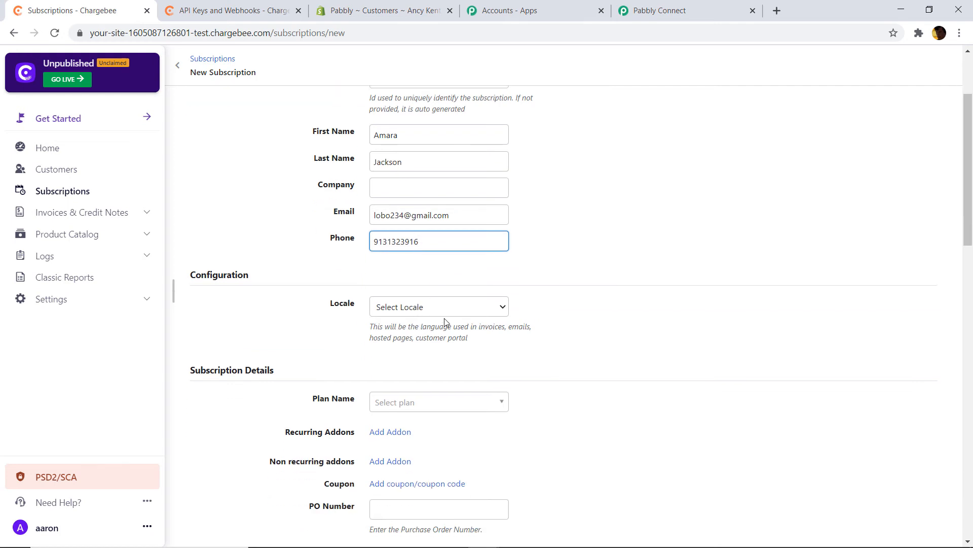
scroll(447, 324, "down", 1)
- Choose the Hustle plan and set the start date to 11 November 2020
left_click(452, 343)
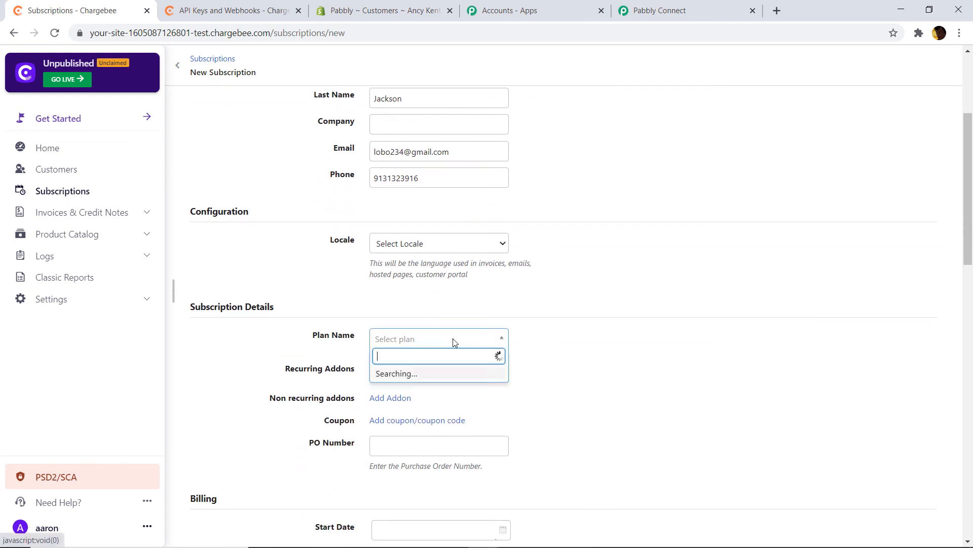
left_click(417, 409)
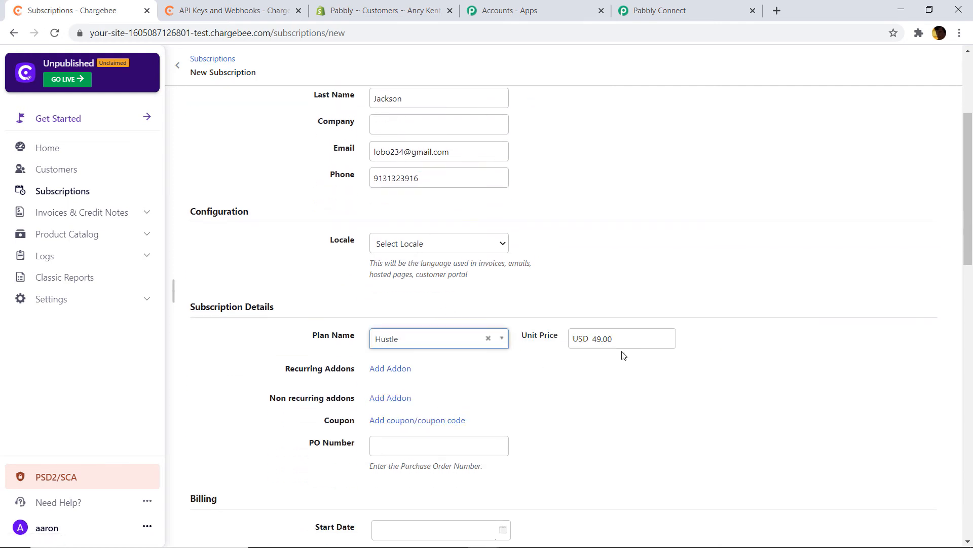
scroll(601, 332, "down", 4)
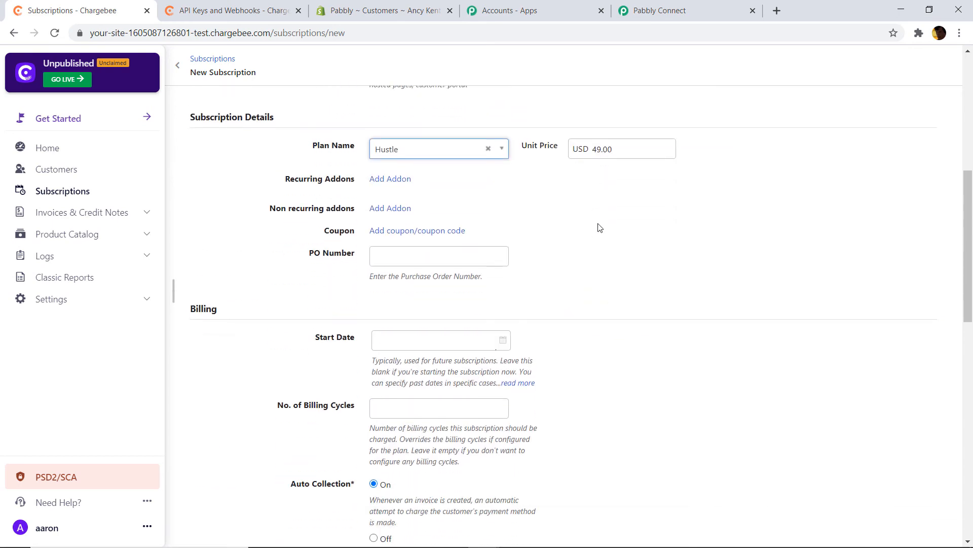
scroll(413, 234, "down", 1)
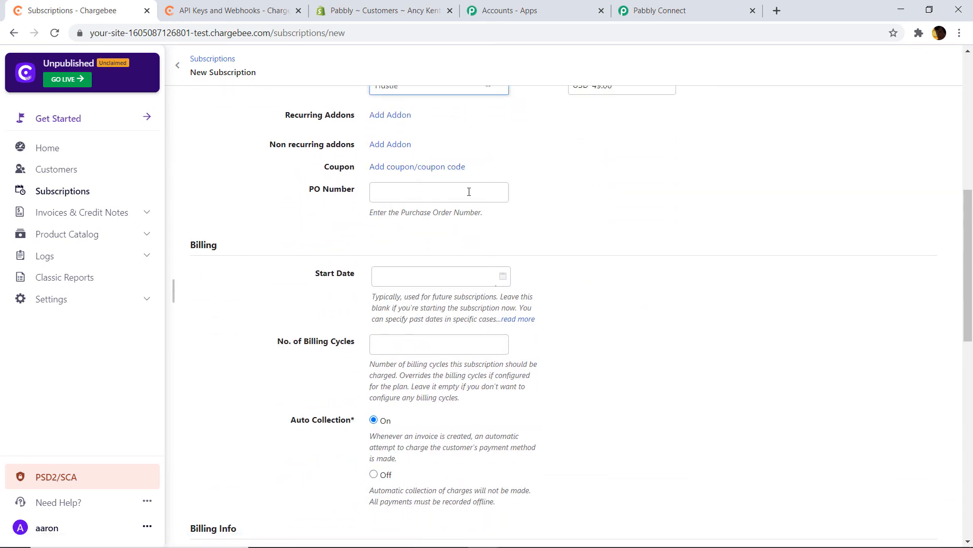
scroll(484, 232, "down", 1)
left_click(502, 212)
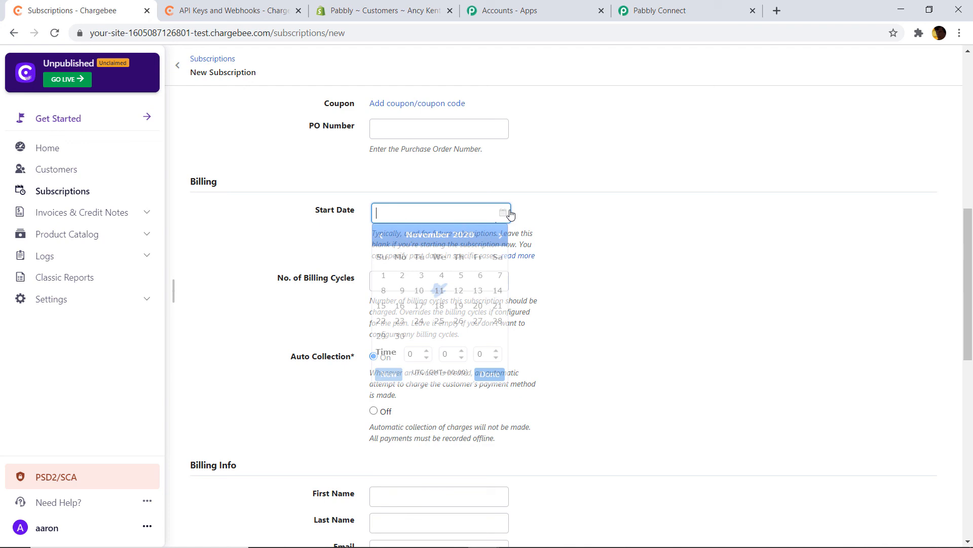
left_click(440, 289)
left_click(554, 265)
- Enter 5 billing cycles and select the customer's first name without changing it
left_click(429, 278)
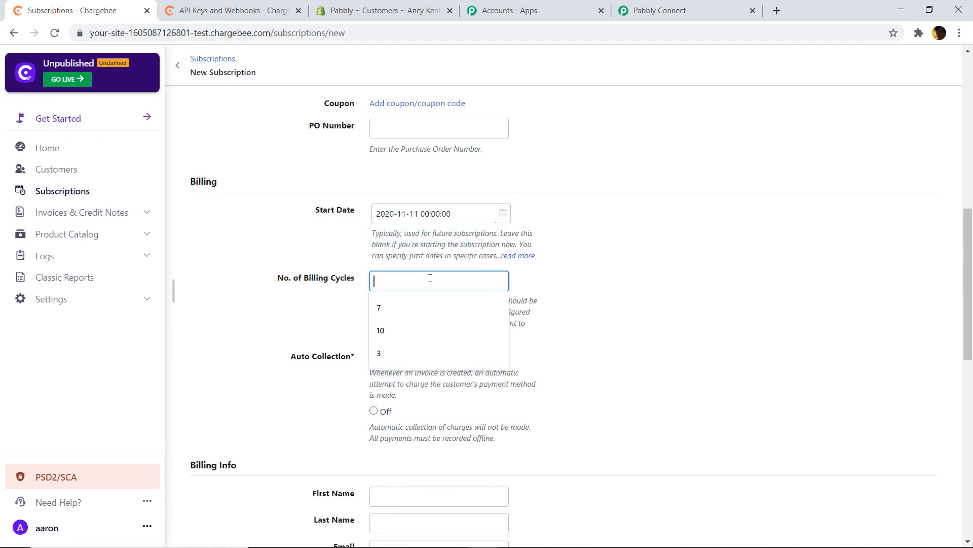
type("5")
left_click(642, 261)
scroll(507, 304, "down", 2)
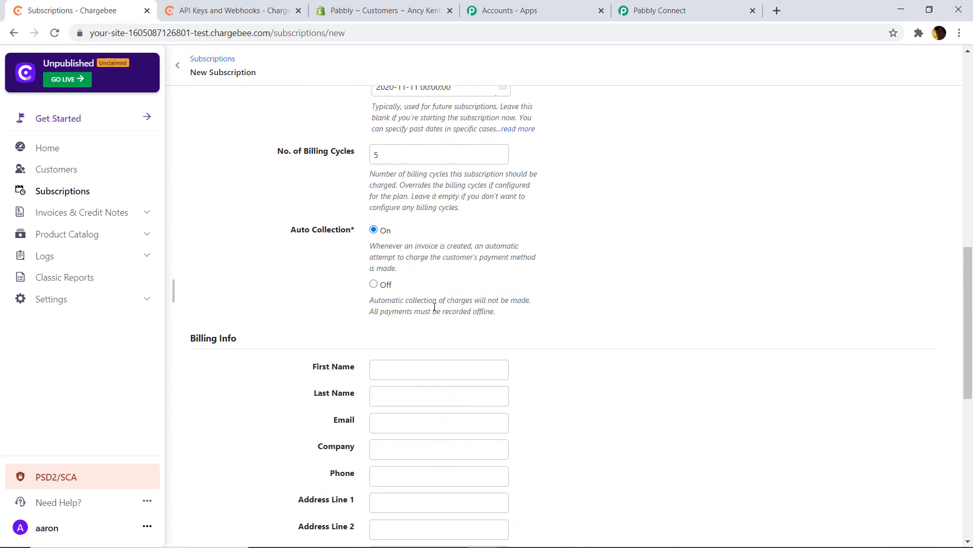
left_click(394, 372)
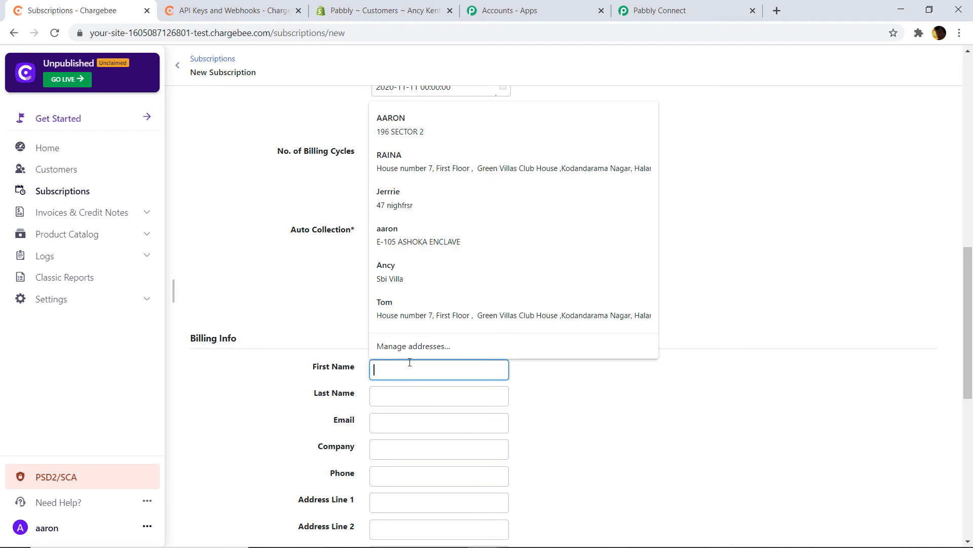
scroll(410, 362, "up", 10)
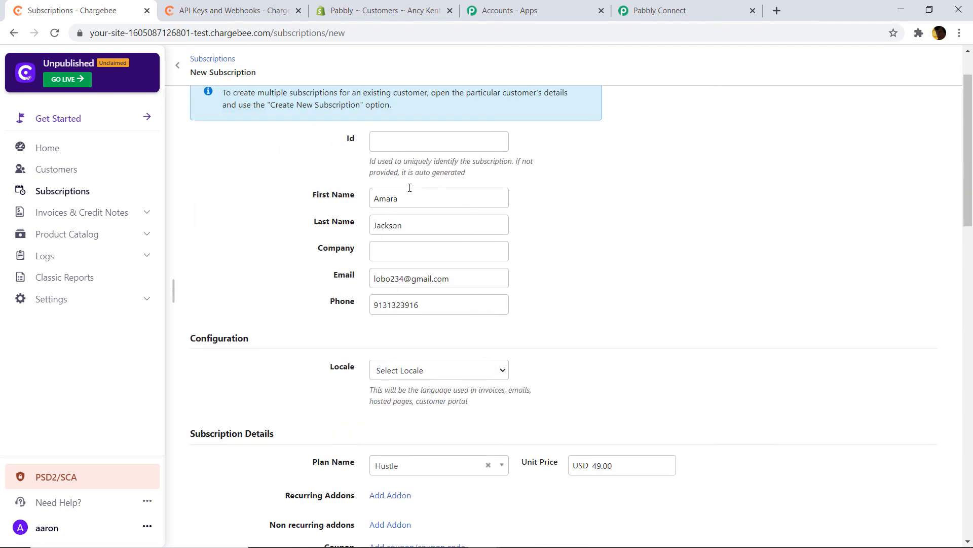
double_click(393, 198)
right_click(375, 201)
left_click(828, 223)
scroll(467, 220, "down", 14)
- Enter the customer's first and last name in Billing Info
left_click(424, 254)
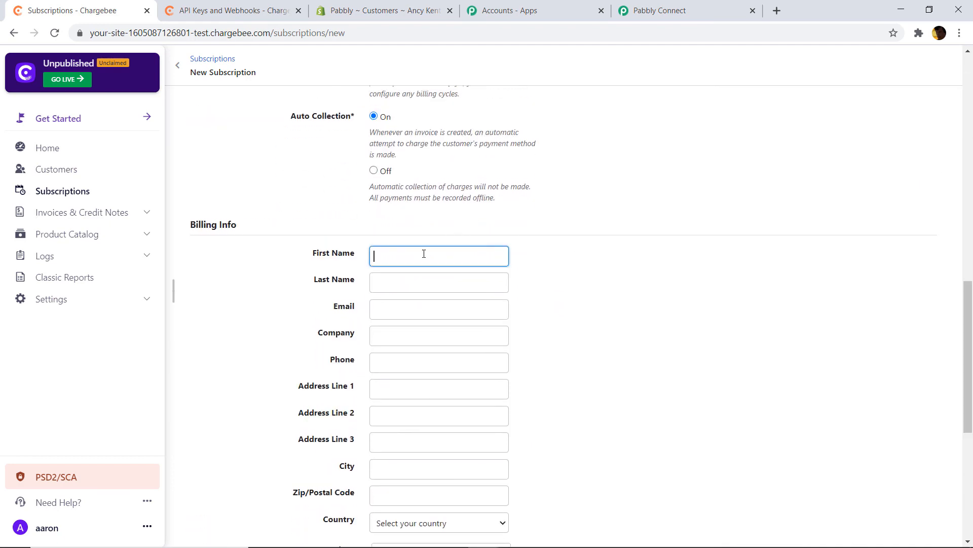
left_click(419, 281)
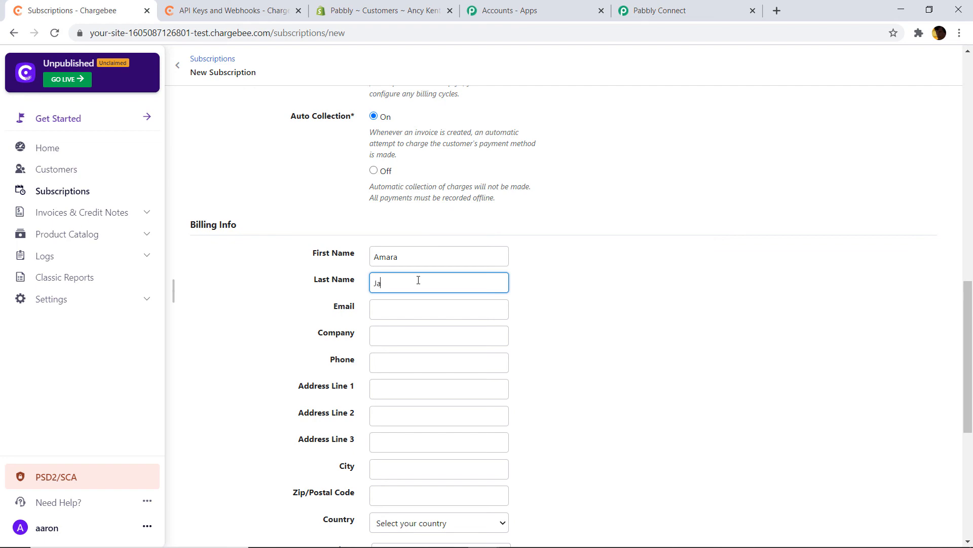
left_click(756, 241)
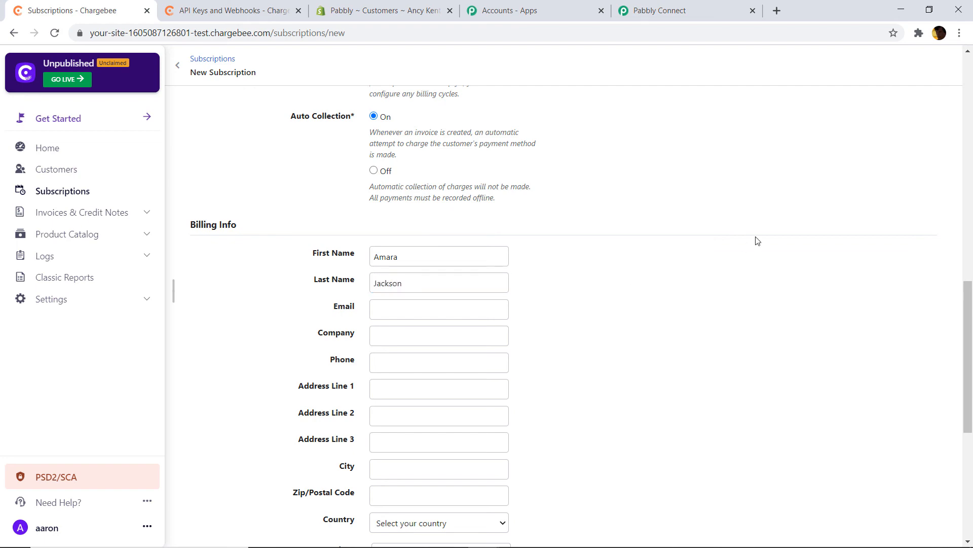
- Copy the customer's e-mail and paste it into the billing e-mail field
left_click_drag(968, 381, 972, 177)
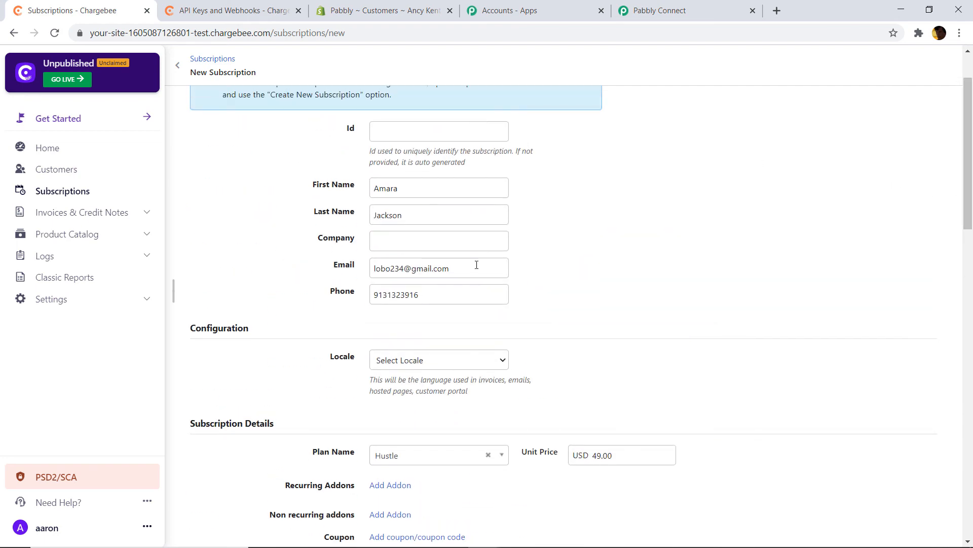
left_click_drag(476, 267, 284, 281)
right_click(420, 271)
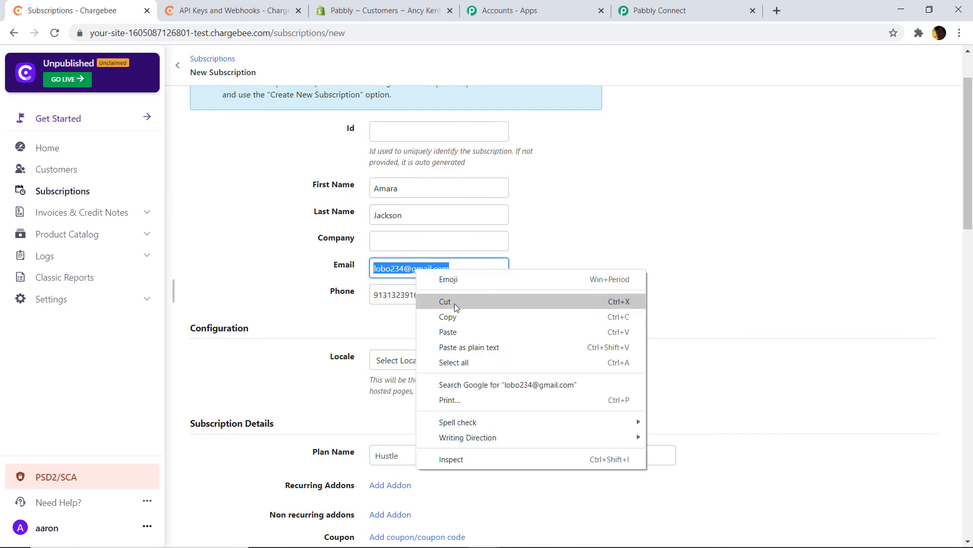
left_click(448, 317)
left_click_drag(968, 173, 972, 391)
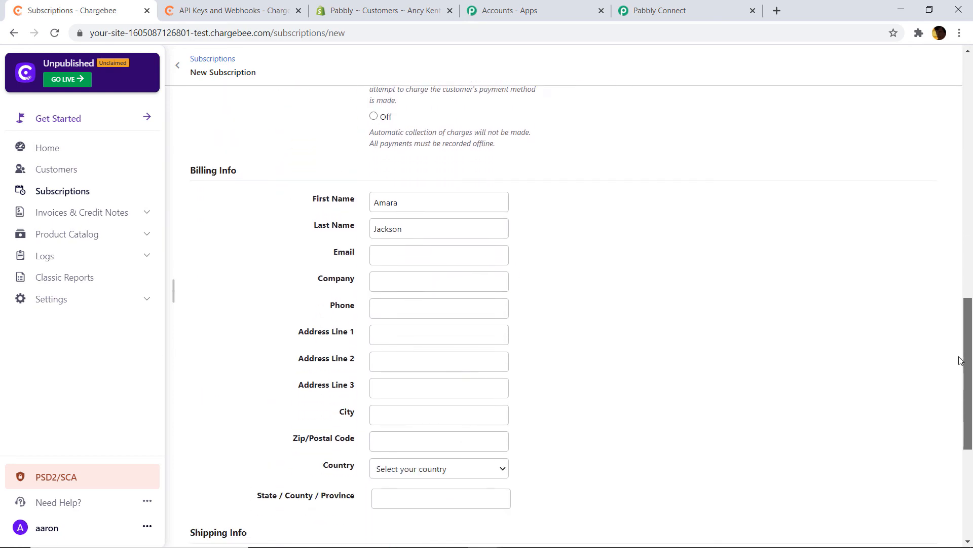
right_click(392, 259)
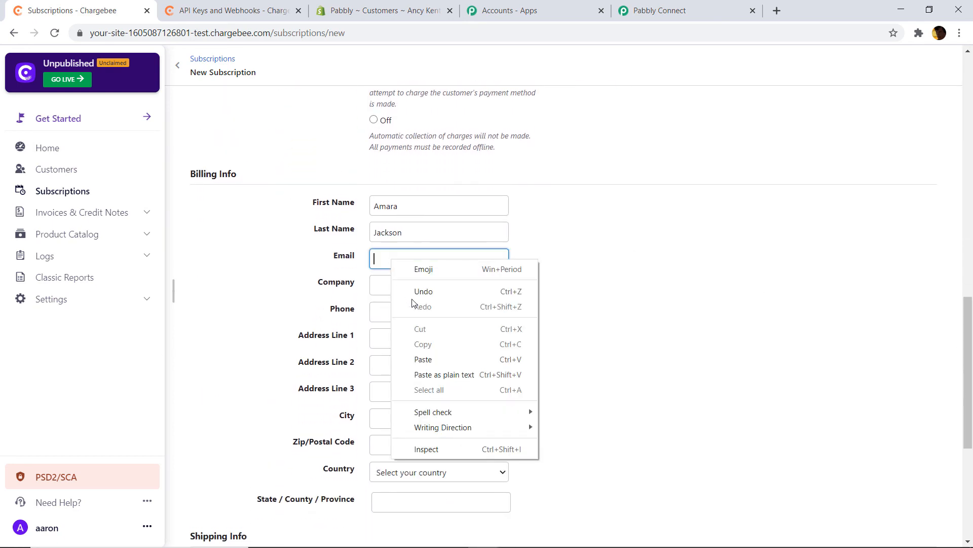
left_click(413, 358)
- Enter the three billing street address lines
left_click(374, 336)
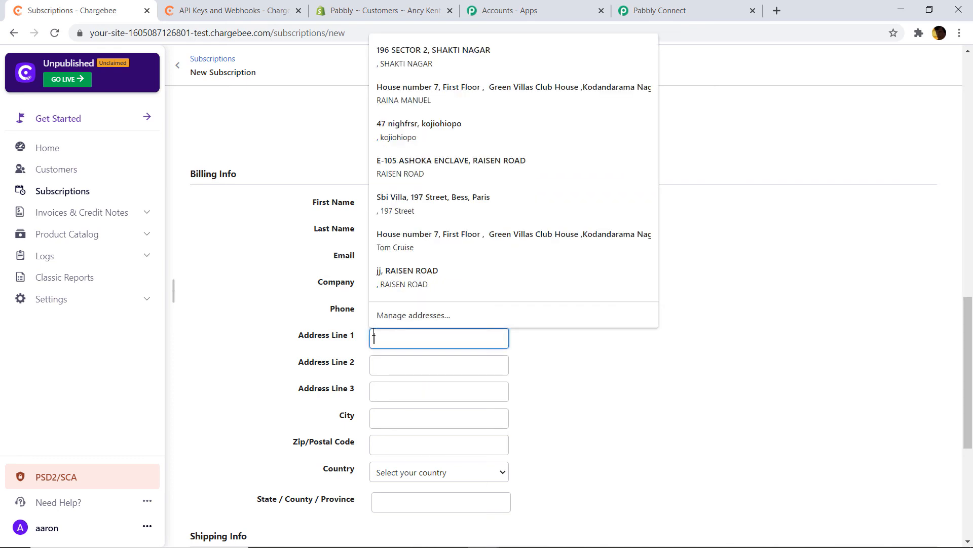
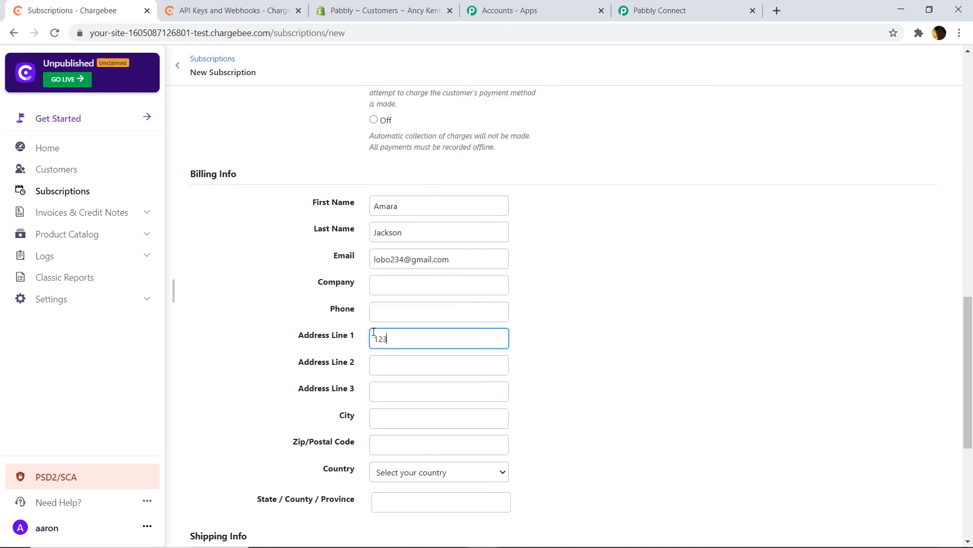
left_click(412, 366)
type("Ne")
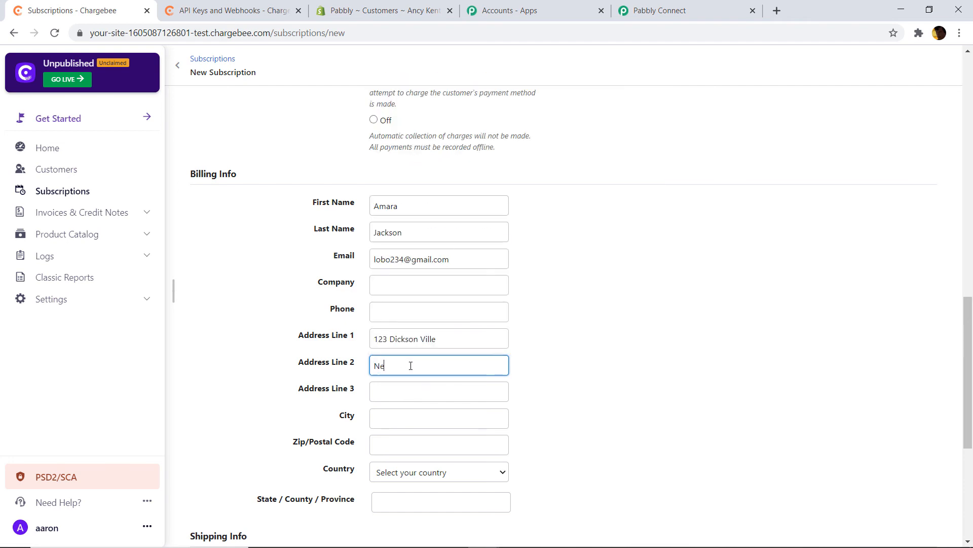
type("ar Random Theatre")
left_click(413, 390)
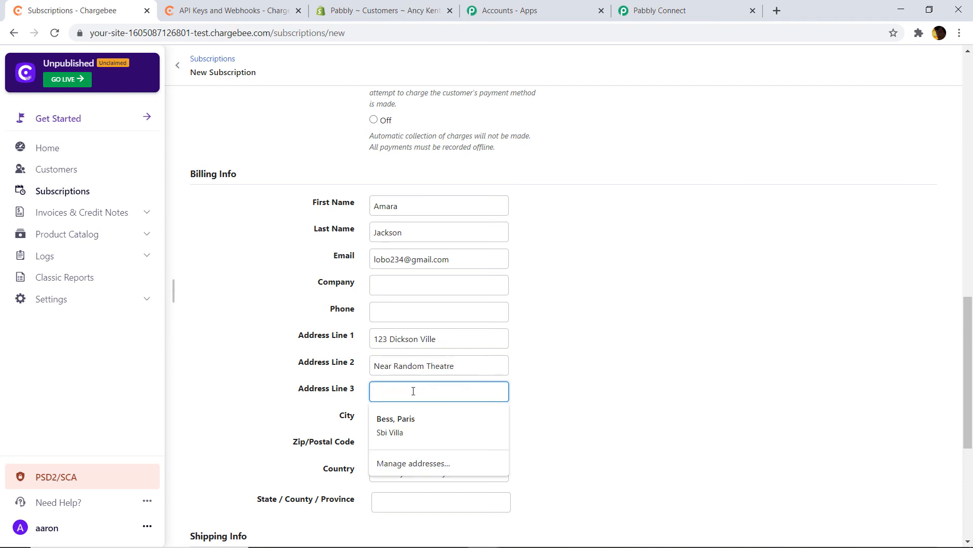
type("V")
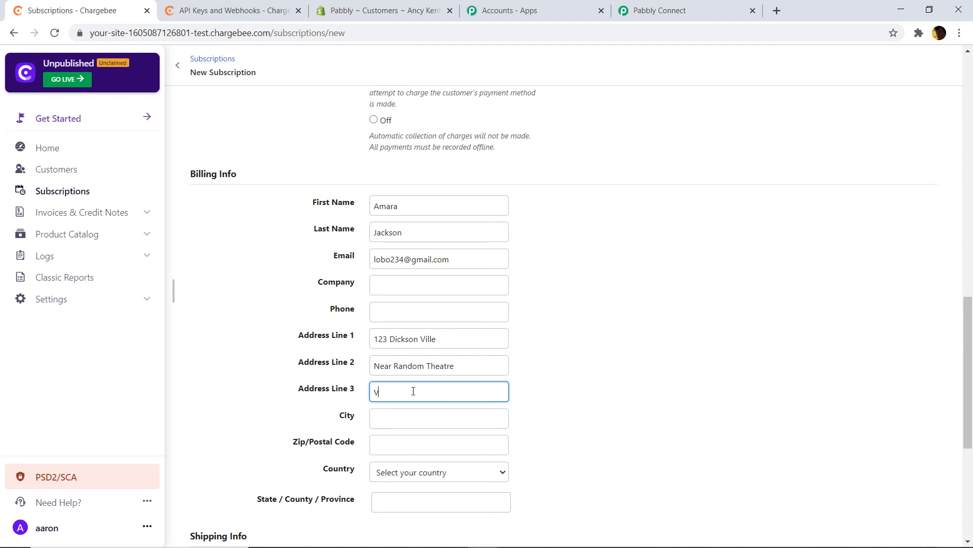
type("edter , Paris")
- Set billing city Paris, postal code 75001 and country France, then submit the subscription
left_click(404, 418)
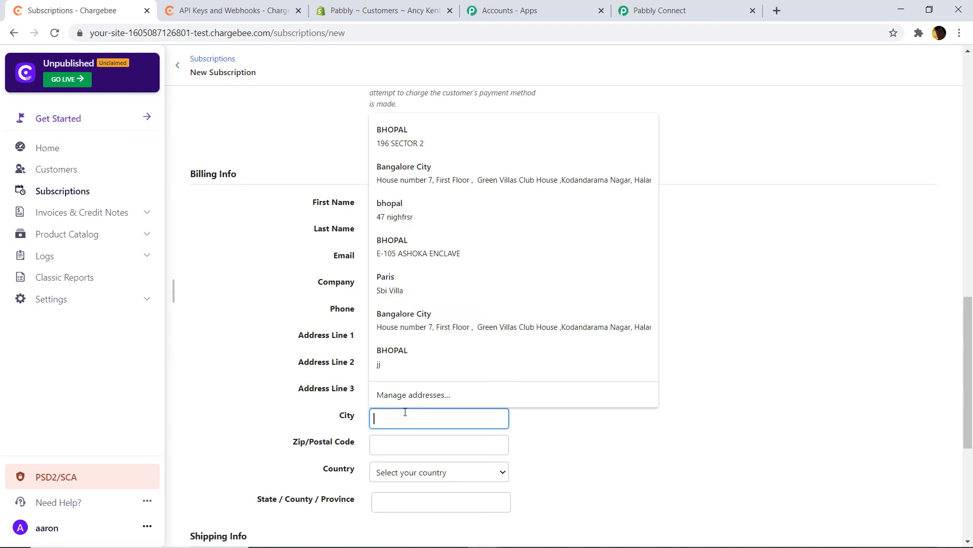
type("P")
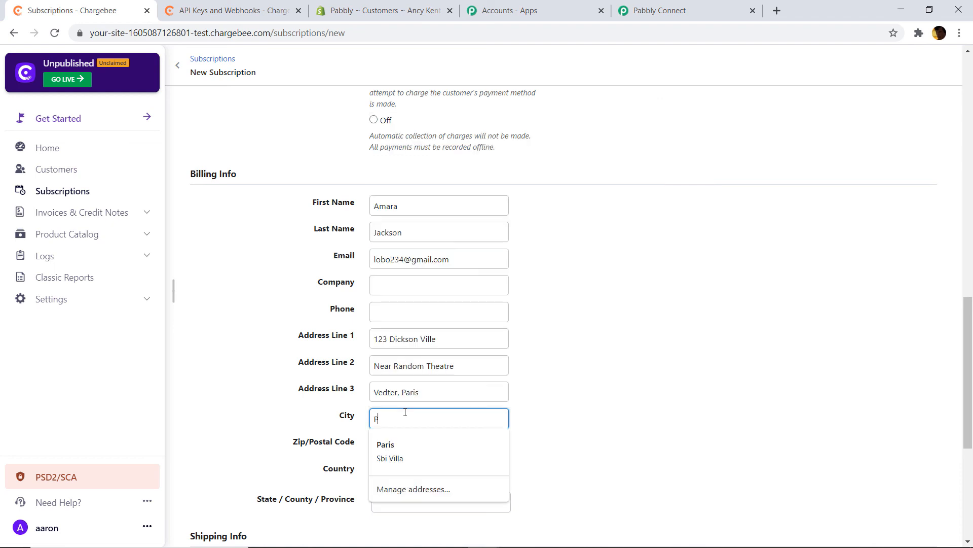
type("aris")
left_click(425, 446)
type("75001")
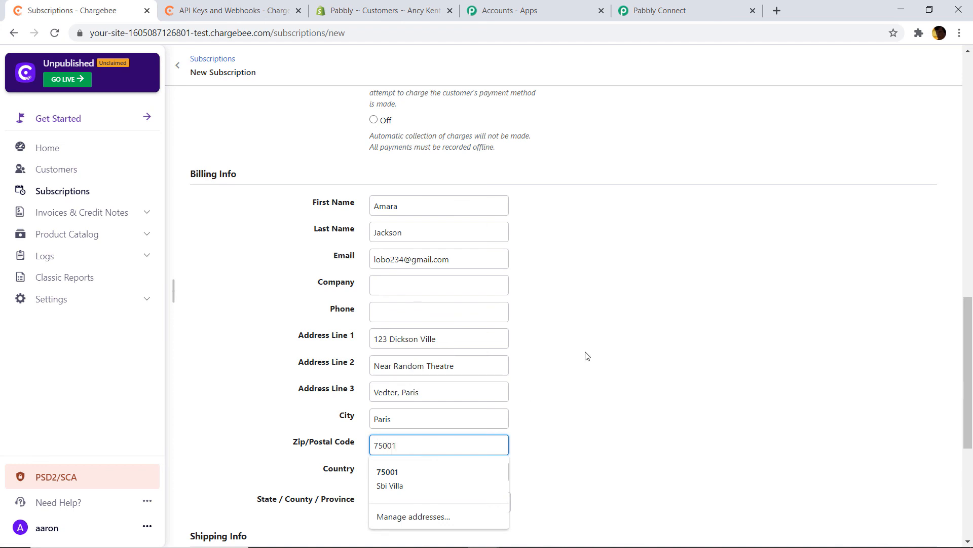
scroll(587, 354, "down", 3)
left_click(432, 346)
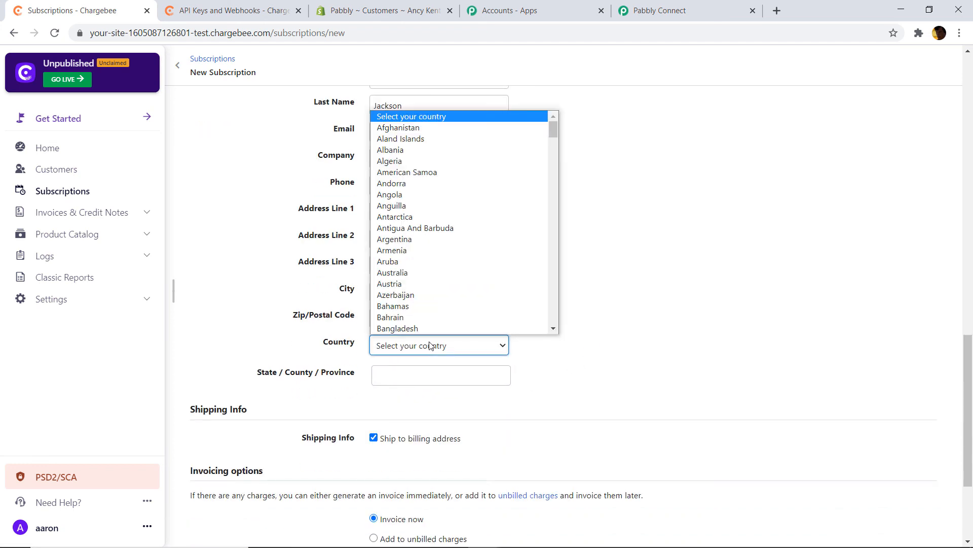
type("fr")
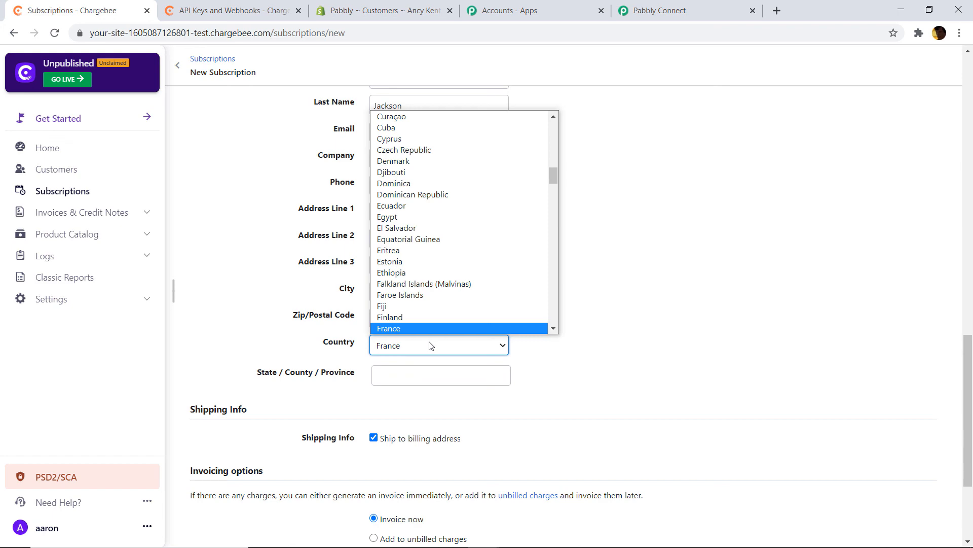
key("Return")
scroll(623, 304, "down", 3)
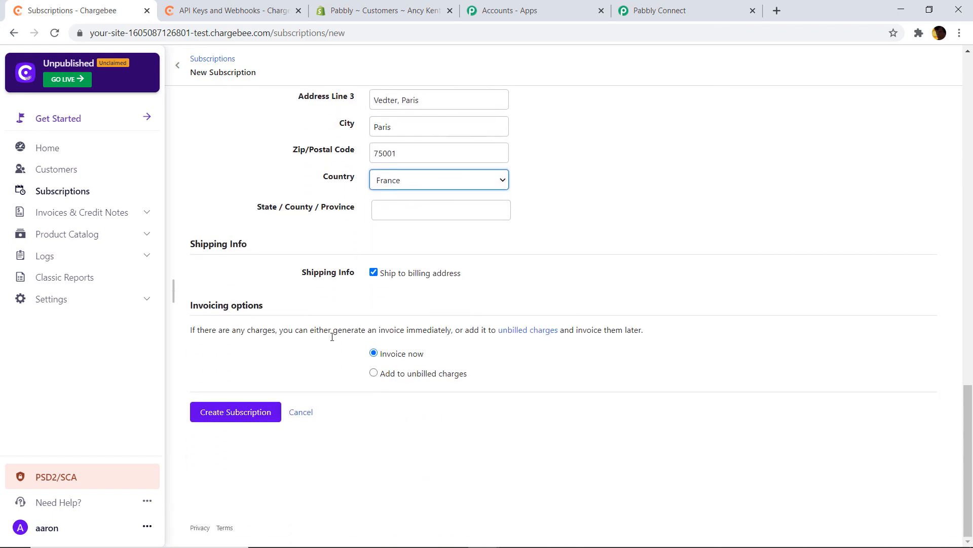
left_click(235, 413)
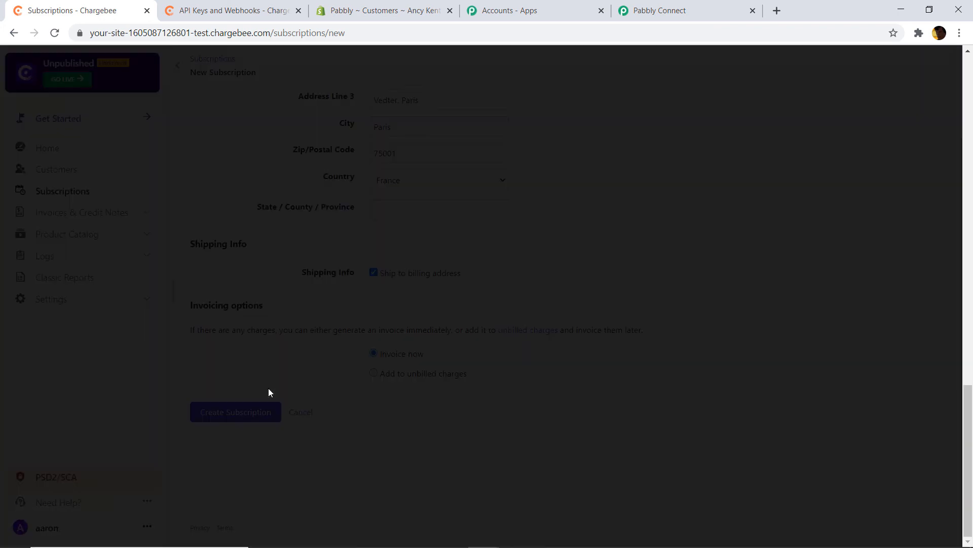
- Confirm the subscription preview, then switch to the Shopify store admin
left_click(639, 374)
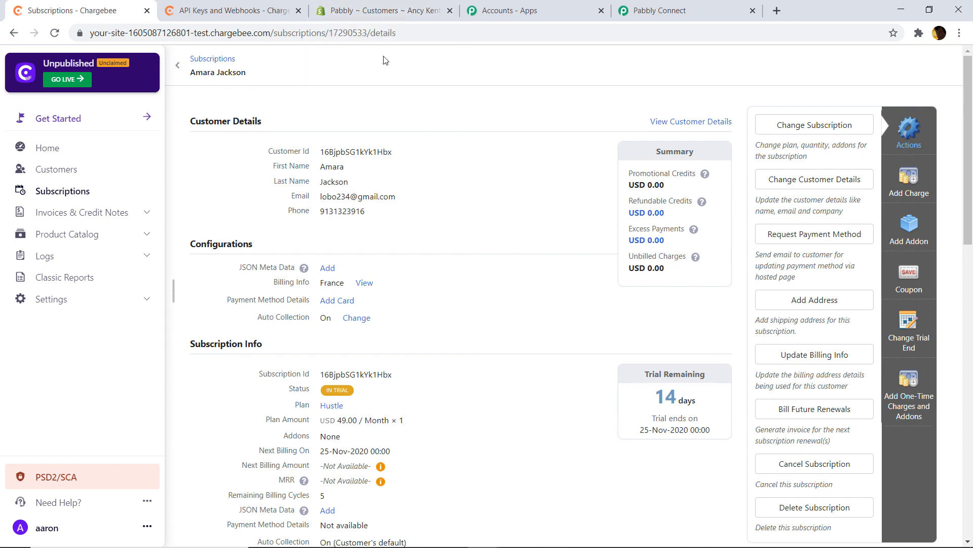
left_click(390, 10)
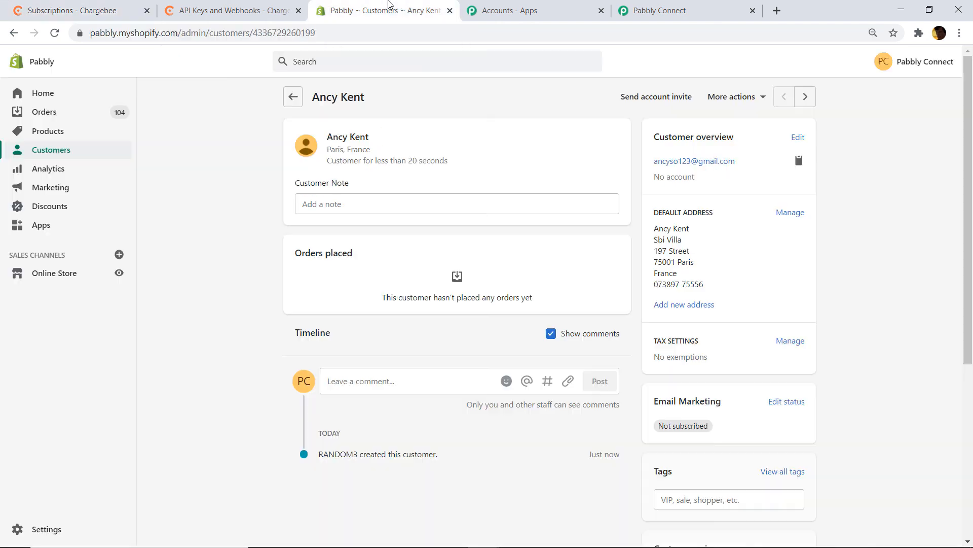
- Open the Customers list and the newly synced Paris customer's record
left_click(65, 151)
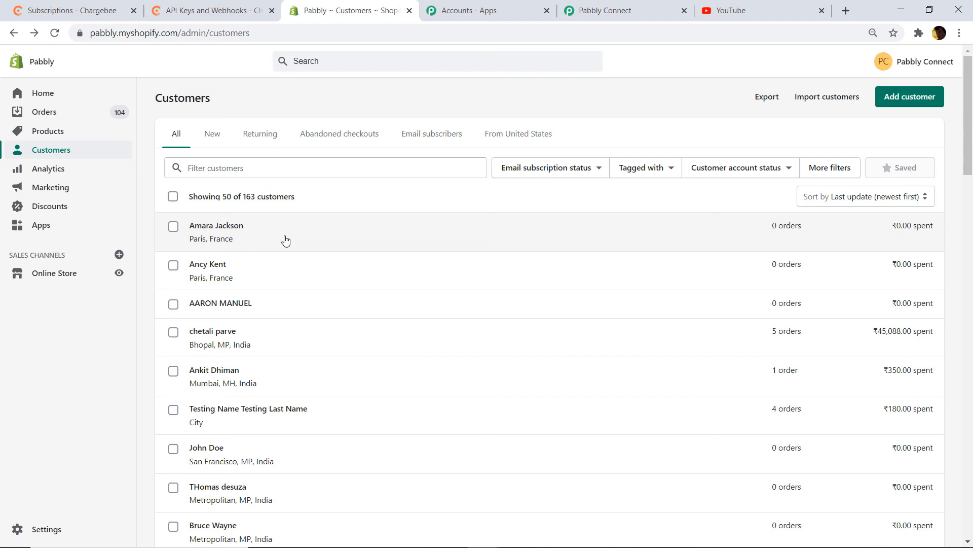
left_click(286, 240)
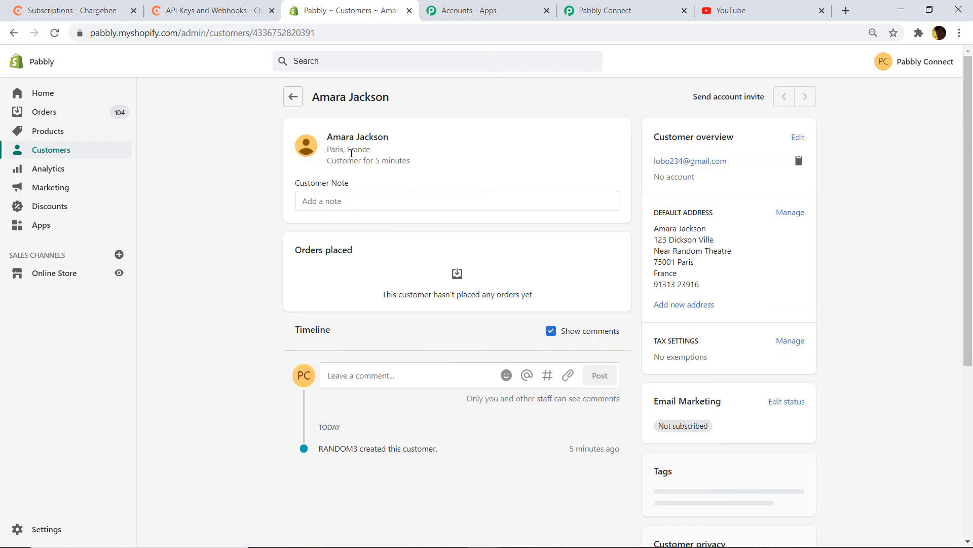